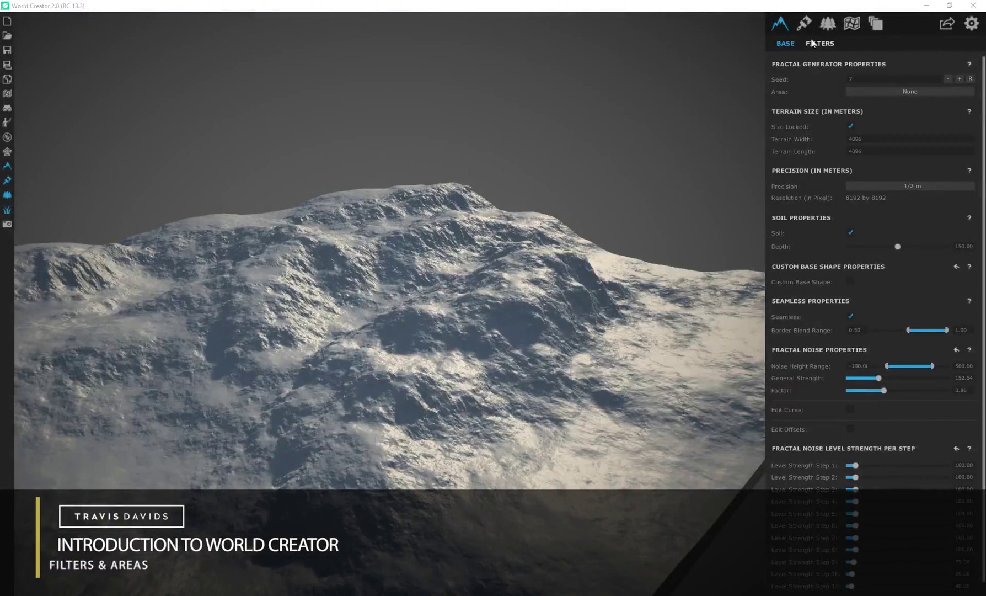
# Step: Add a terrain filter layer and name it TEST
pyautogui.click(819, 44)
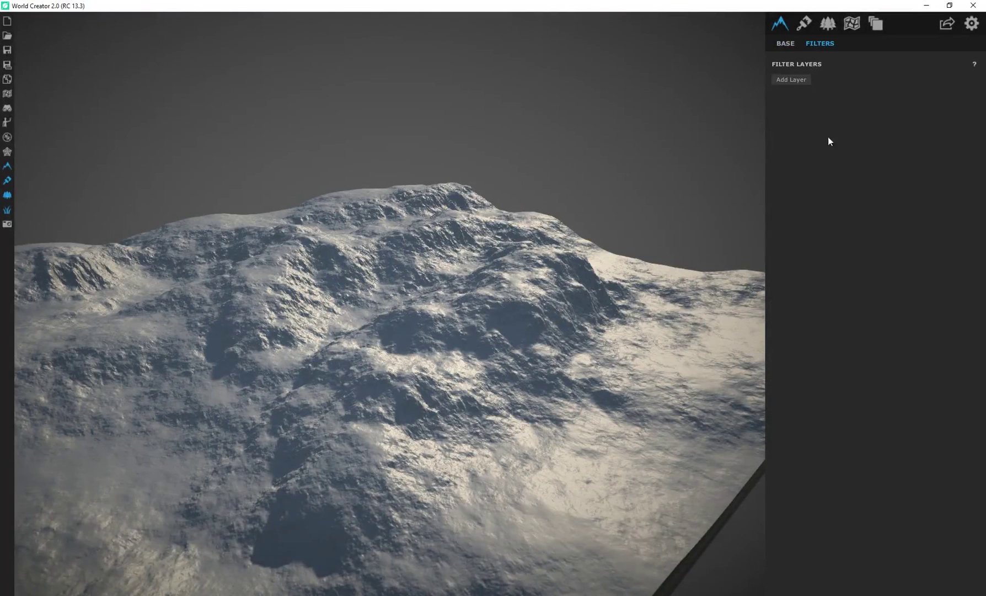
pyautogui.moveTo(518, 324); pyautogui.dragTo(443, 364)
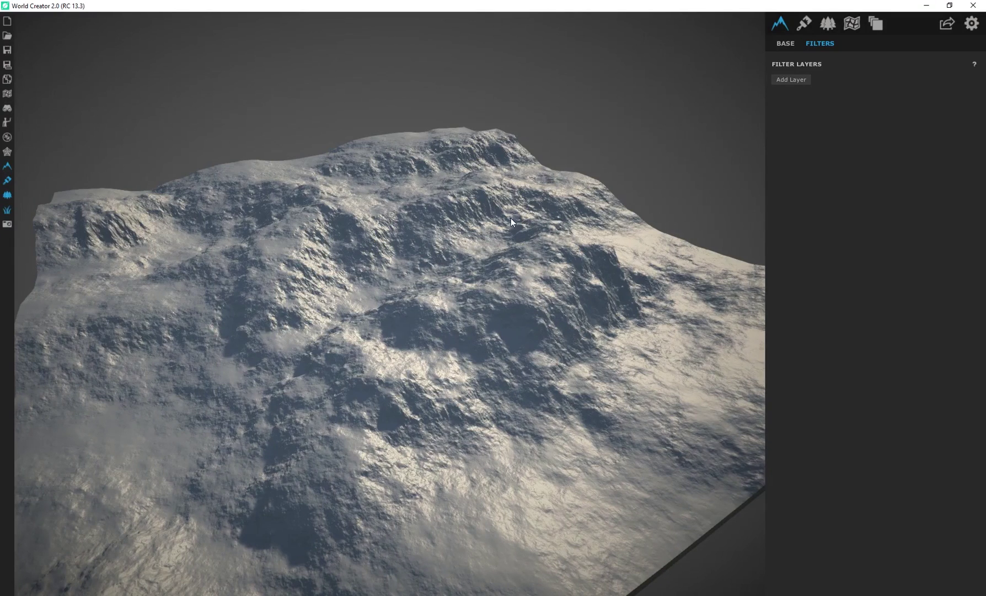
pyautogui.click(795, 81)
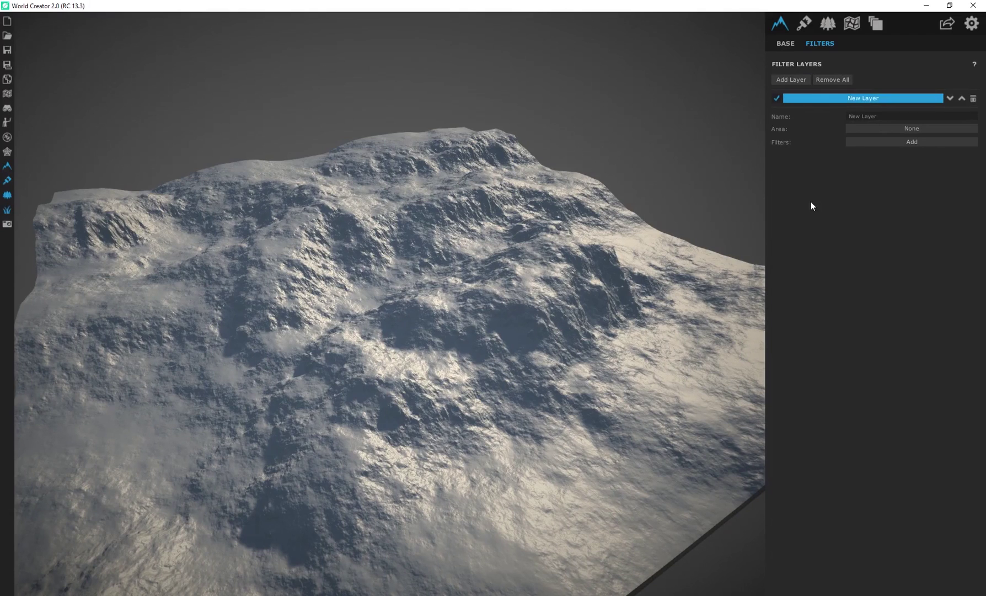
pyautogui.click(897, 117)
pyautogui.write('TEST')
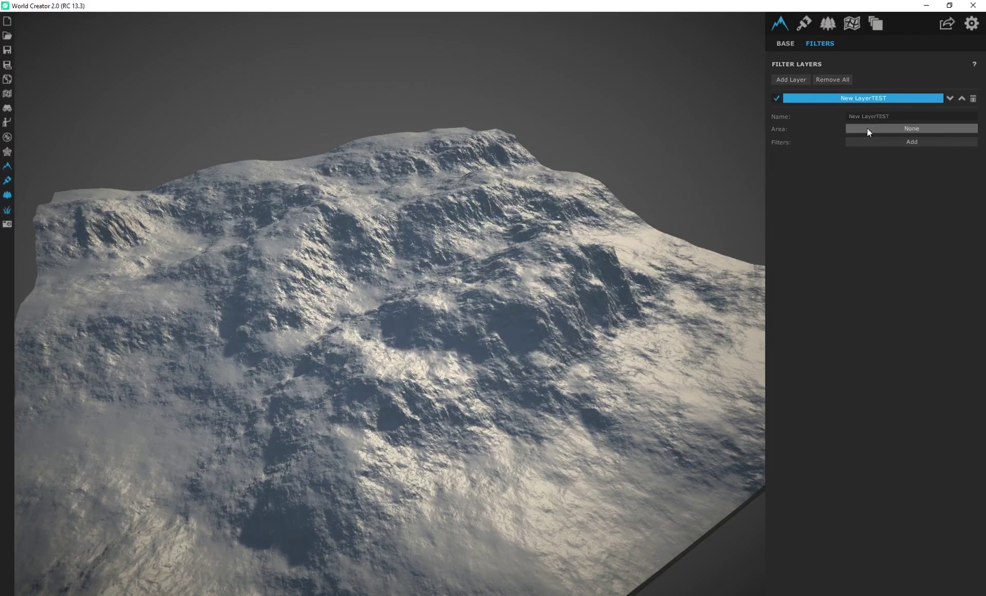
pyautogui.moveTo(898, 117); pyautogui.dragTo(832, 116)
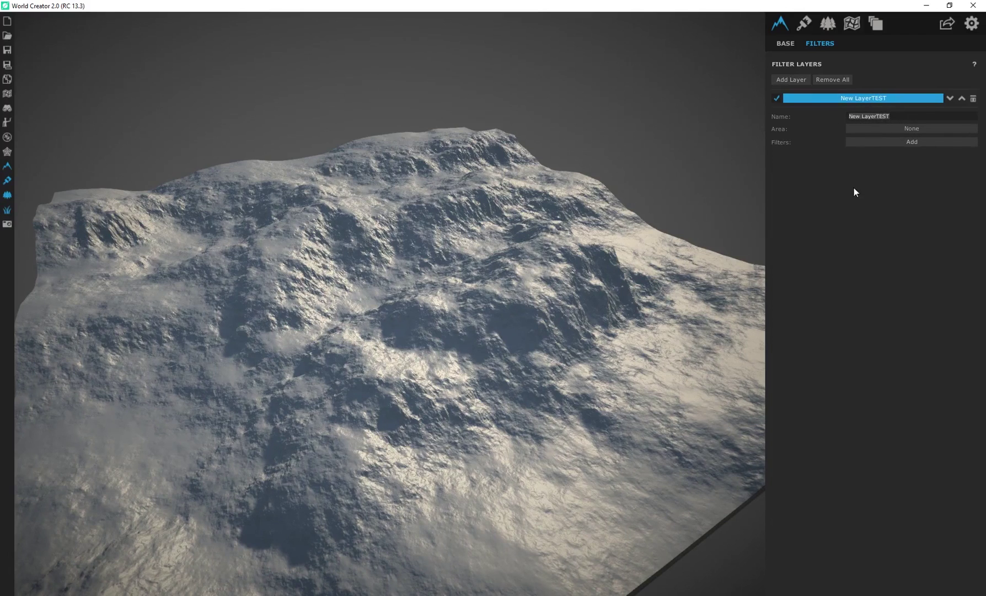
pyautogui.write('TEST')
pyautogui.press('Return')
# Step: Browse the General, Design and Effect filter categories and add the Distort effect to the TEST layer
pyautogui.click(910, 144)
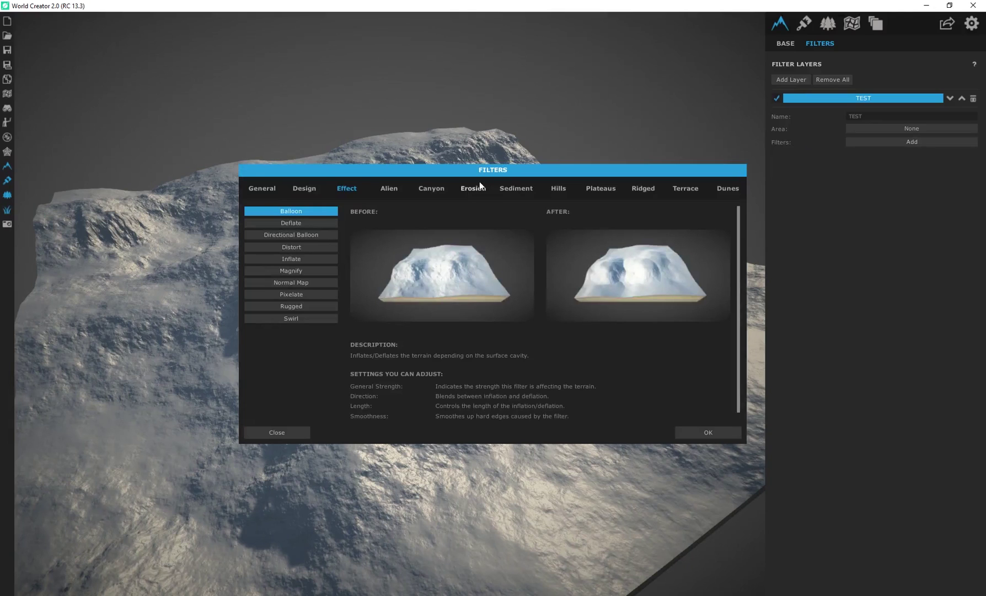
pyautogui.click(270, 188)
pyautogui.click(306, 188)
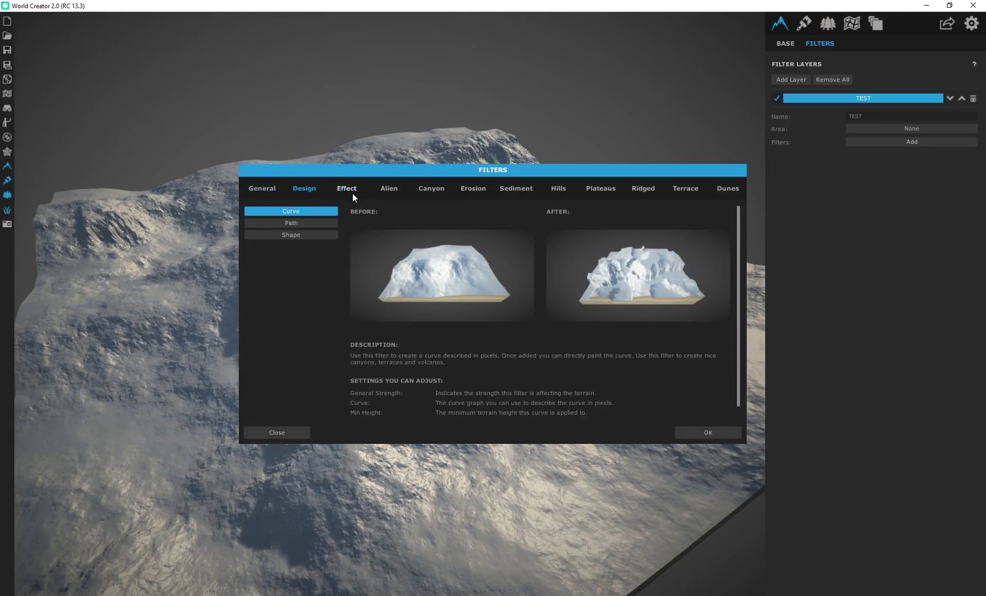
pyautogui.click(350, 188)
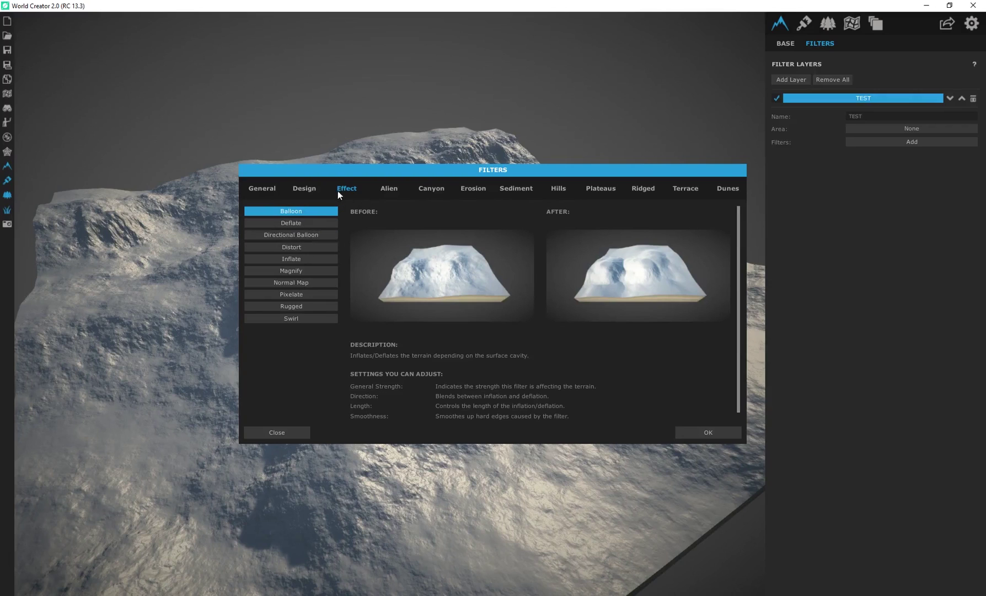
pyautogui.click(291, 247)
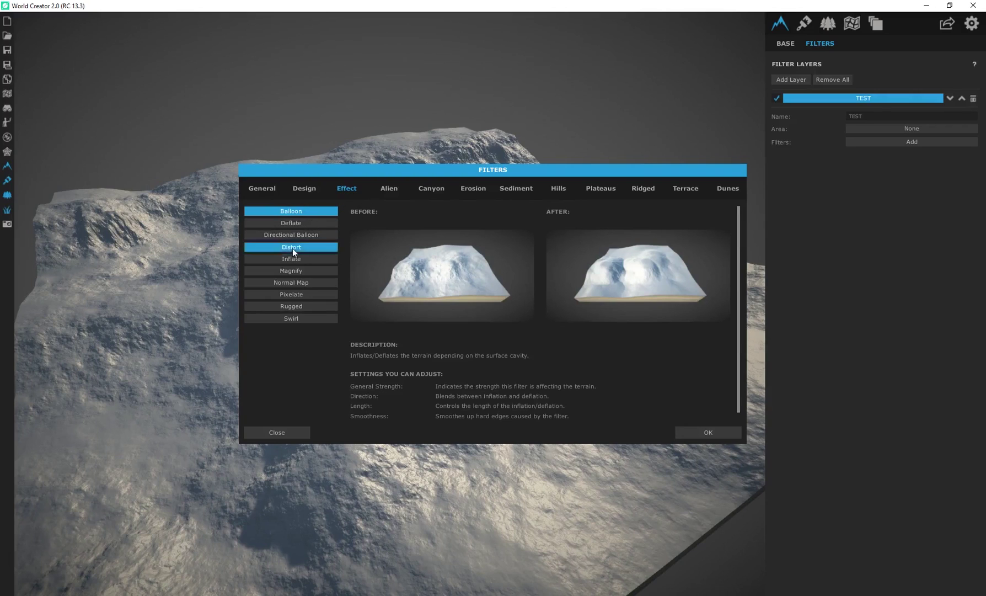
pyautogui.click(709, 433)
pyautogui.scroll(-2, 393, 356)
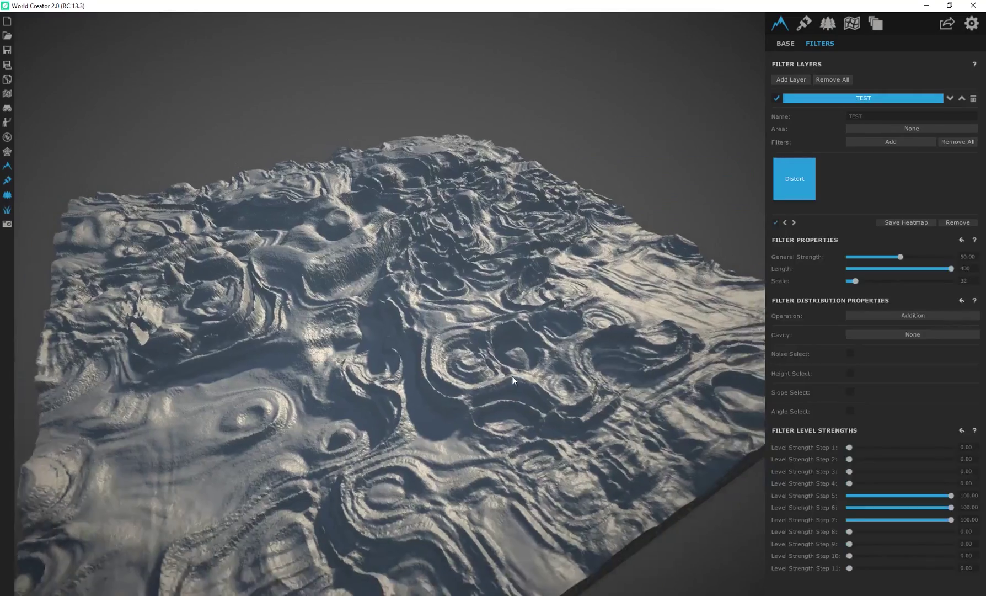
# Step: Delete the existing area layer and add a new area to the terrain
pyautogui.moveTo(516, 377); pyautogui.dragTo(413, 408)
pyautogui.scroll(3, 418, 368)
pyautogui.moveTo(347, 345); pyautogui.dragTo(720, 277)
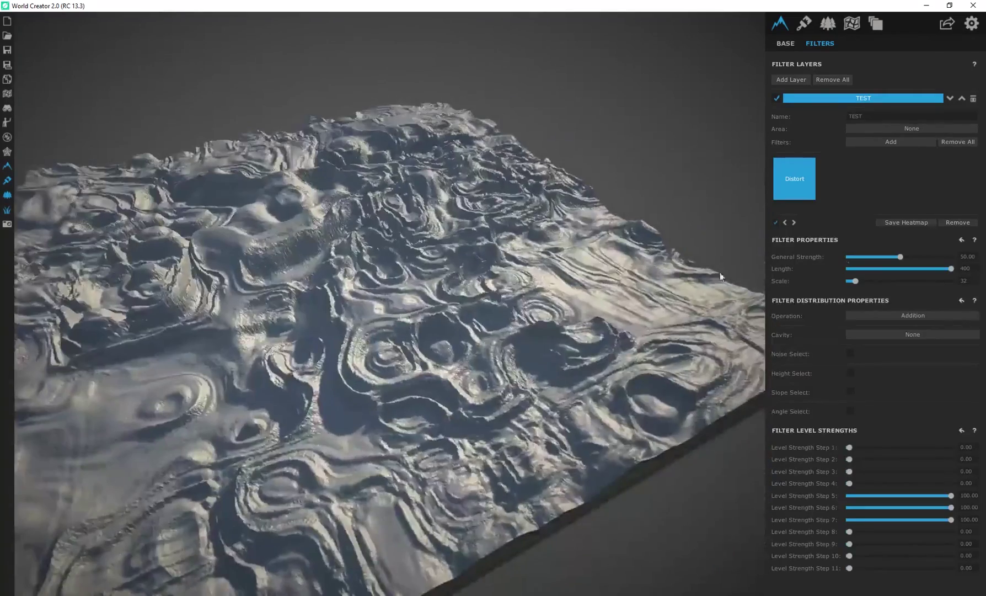
pyautogui.moveTo(332, 277); pyautogui.dragTo(472, 307)
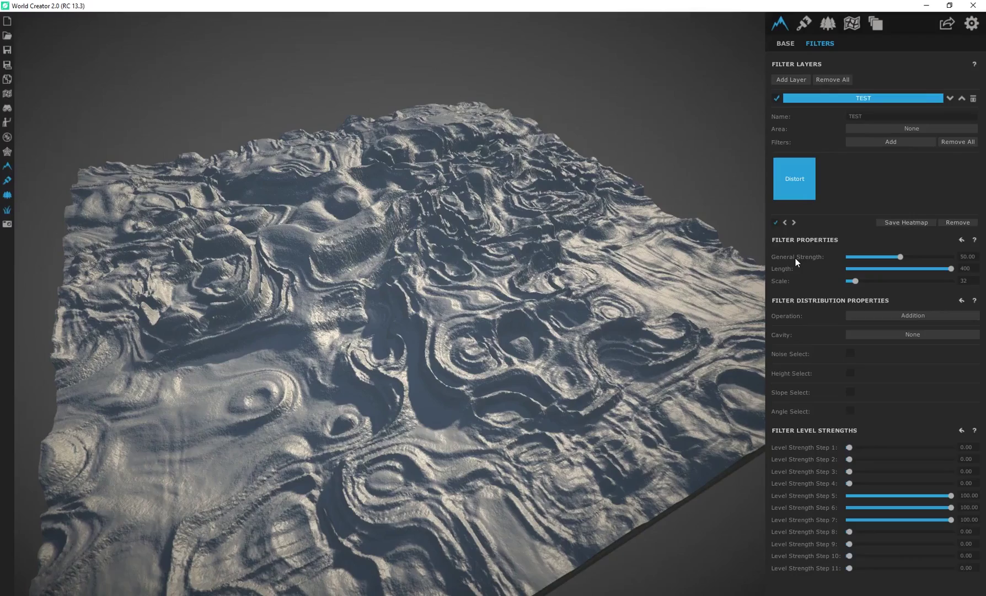
pyautogui.moveTo(529, 325); pyautogui.dragTo(624, 293)
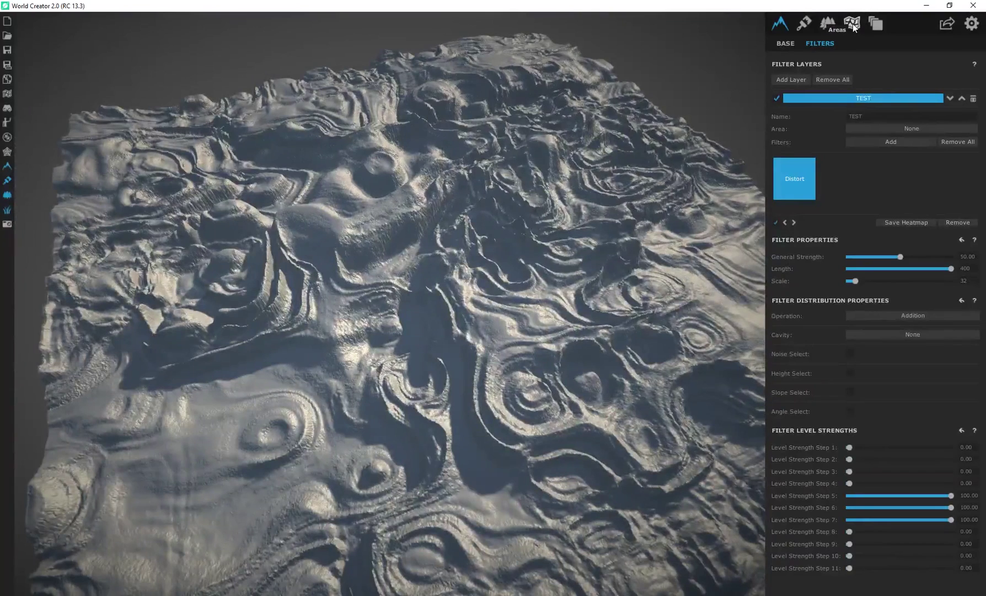
pyautogui.click(852, 24)
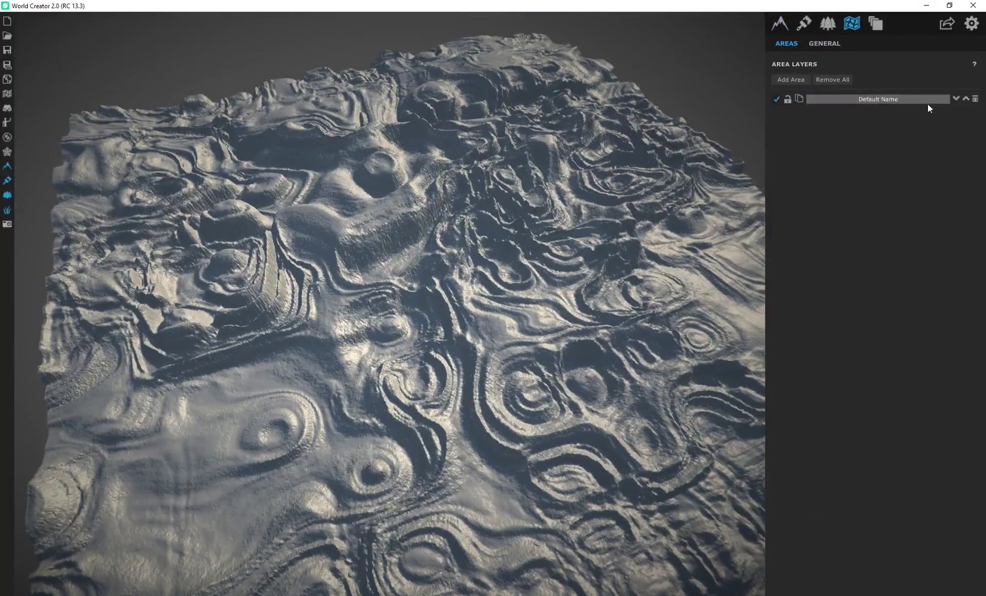
pyautogui.click(975, 99)
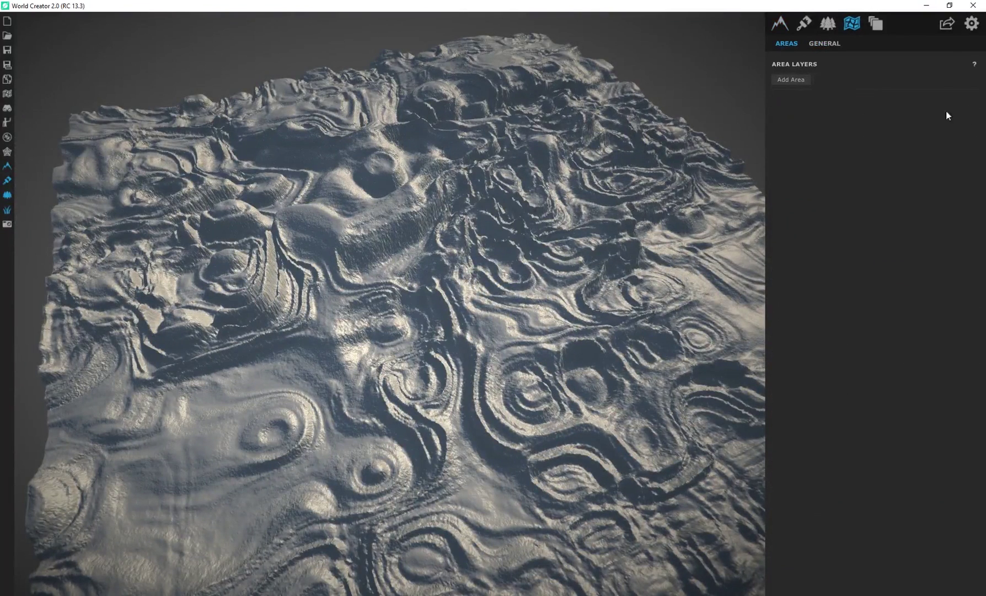
pyautogui.click(791, 80)
# Step: Stretch the new area lengthwise across the terrain to about 2117 wide by 4484 long
pyautogui.scroll(3, 500, 417)
pyautogui.moveTo(500, 418); pyautogui.dragTo(423, 239, button='middle')
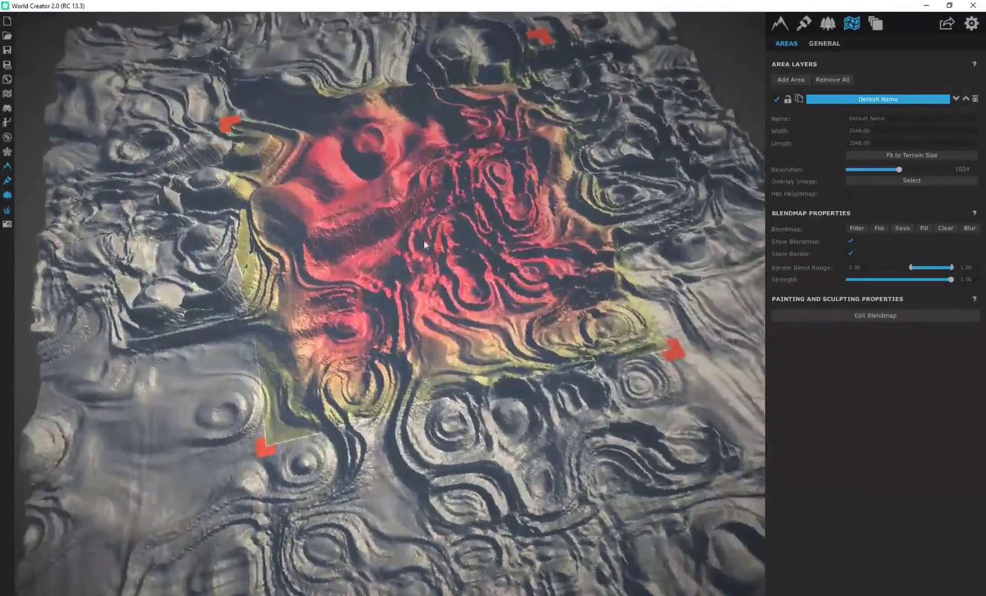
pyautogui.scroll(-2, 423, 239)
pyautogui.scroll(-4, 424, 345)
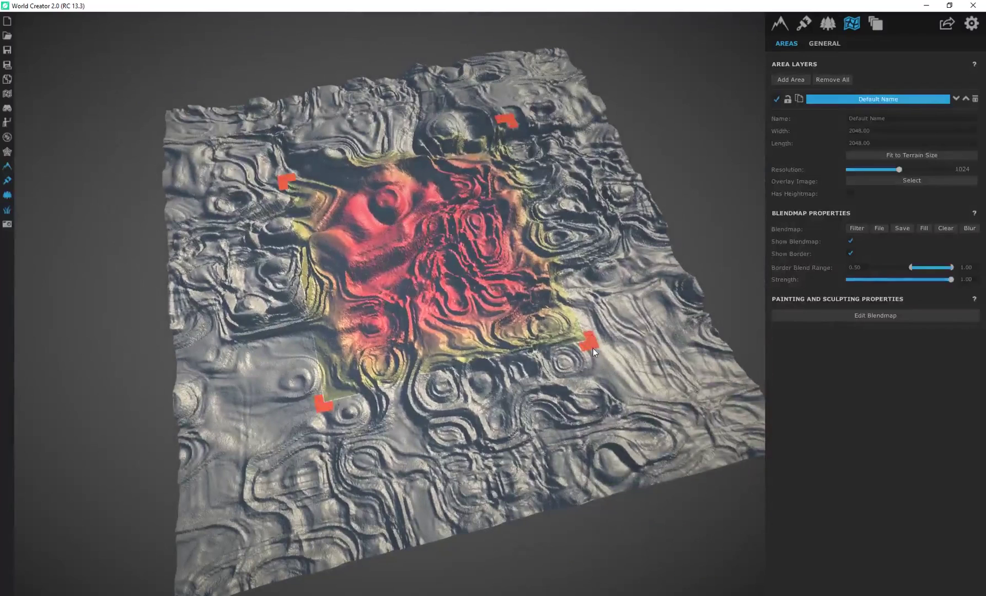
pyautogui.moveTo(590, 343); pyautogui.dragTo(662, 513)
pyautogui.moveTo(501, 121); pyautogui.dragTo(473, 41)
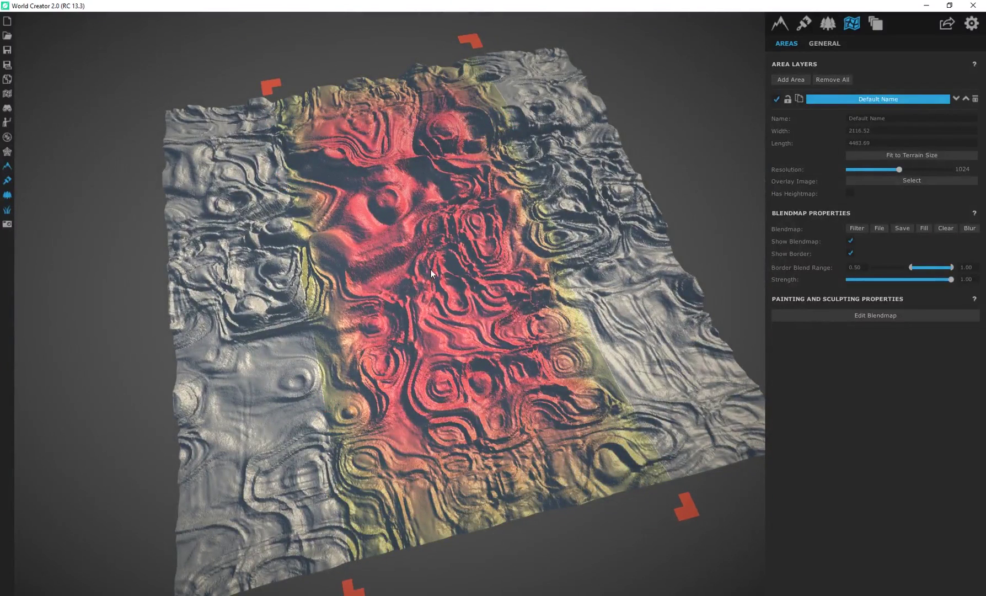
pyautogui.click(615, 325)
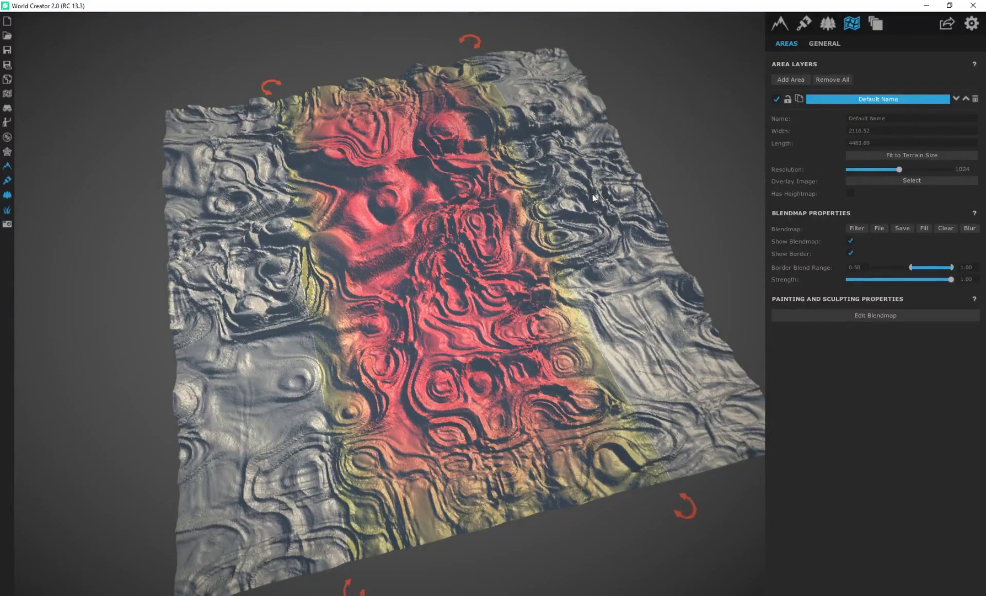
pyautogui.click(389, 188)
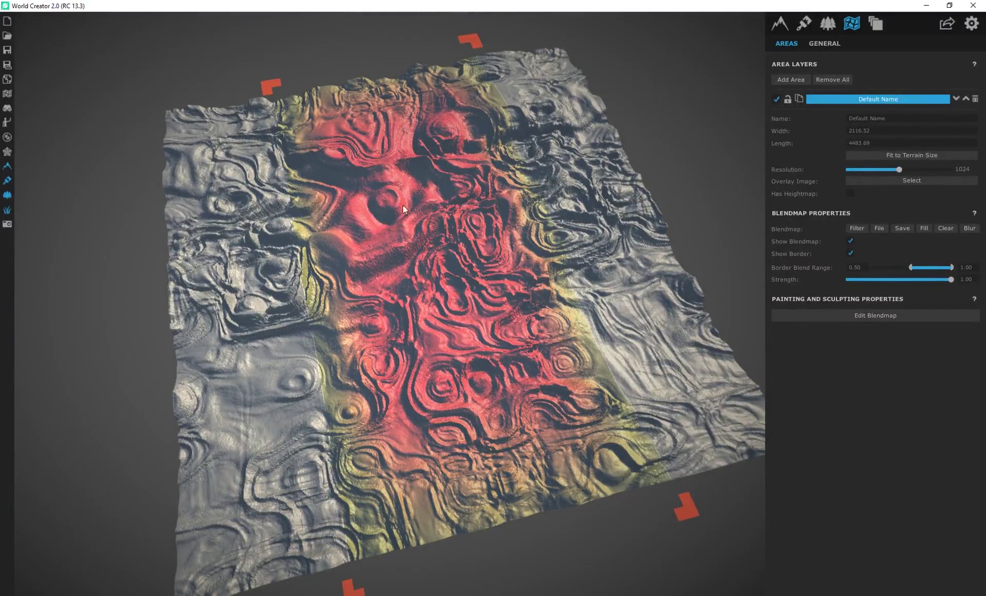
pyautogui.click(403, 205)
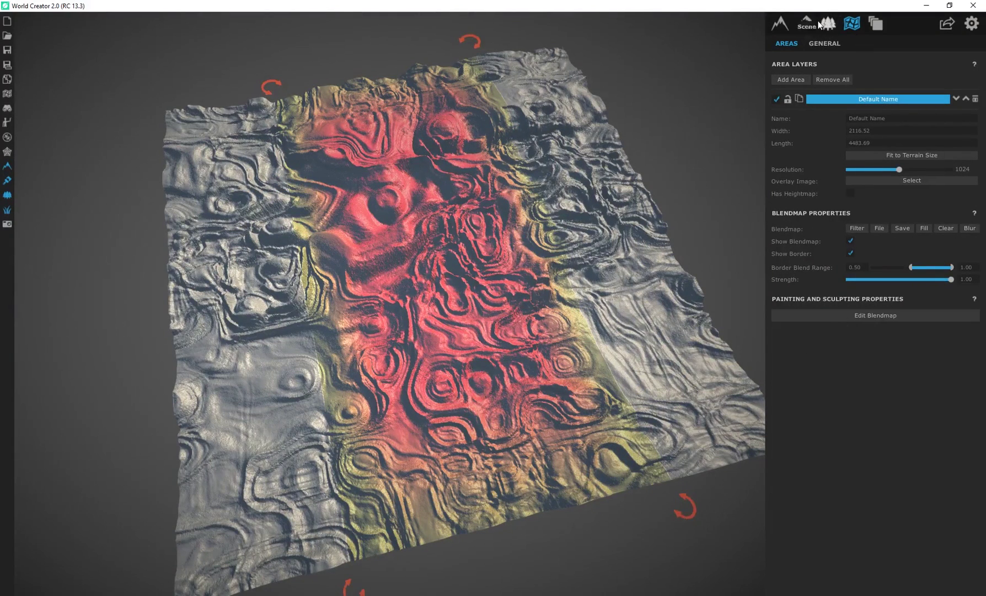
# Step: Restrict the TEST filter layer to the Default Name area
pyautogui.click(780, 23)
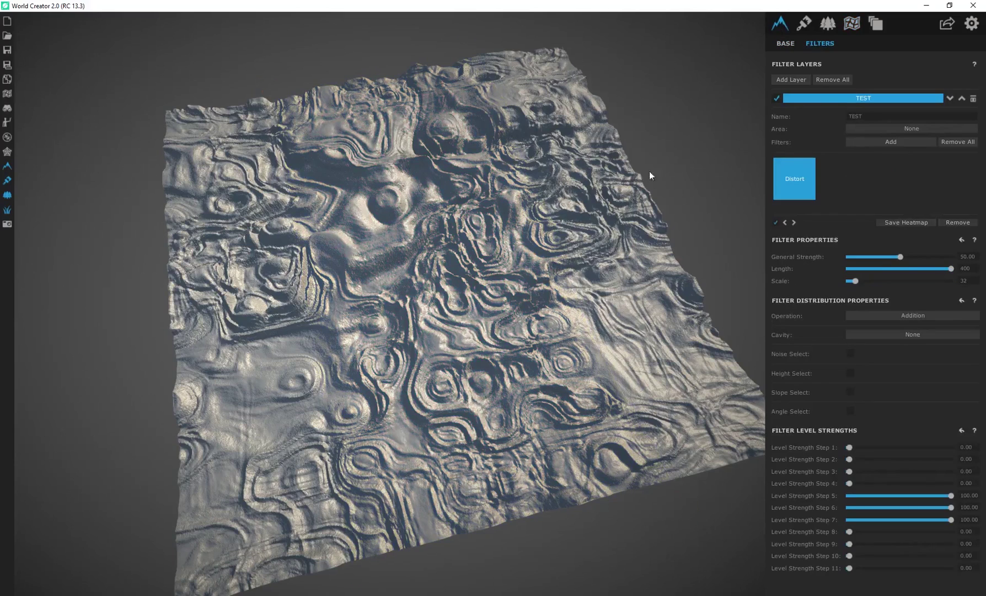
pyautogui.click(899, 128)
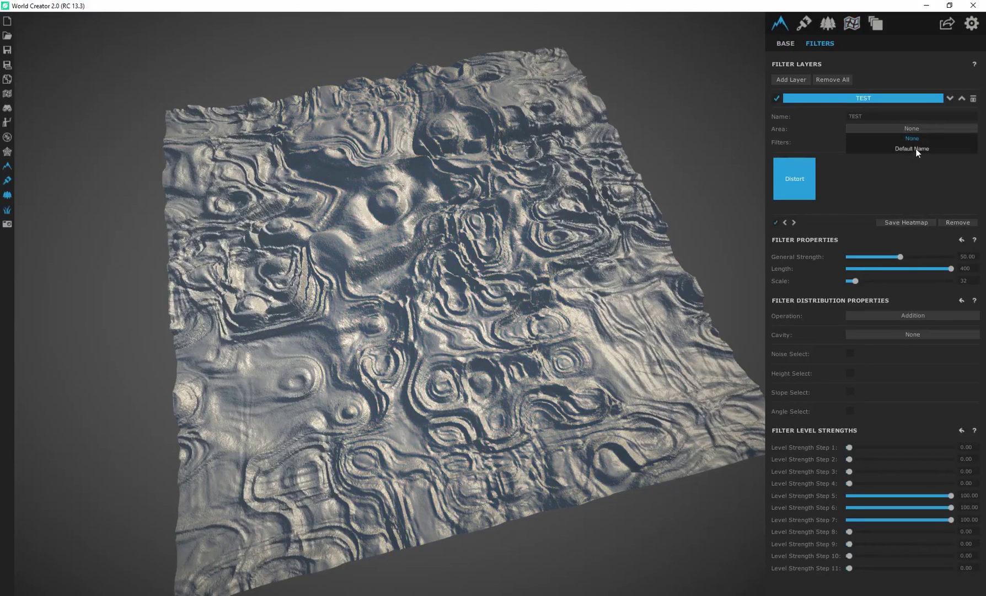
pyautogui.click(915, 149)
# Step: Examine from several angles how the Distort filter shapes the terrain inside the assigned area
pyautogui.scroll(5, 617, 280)
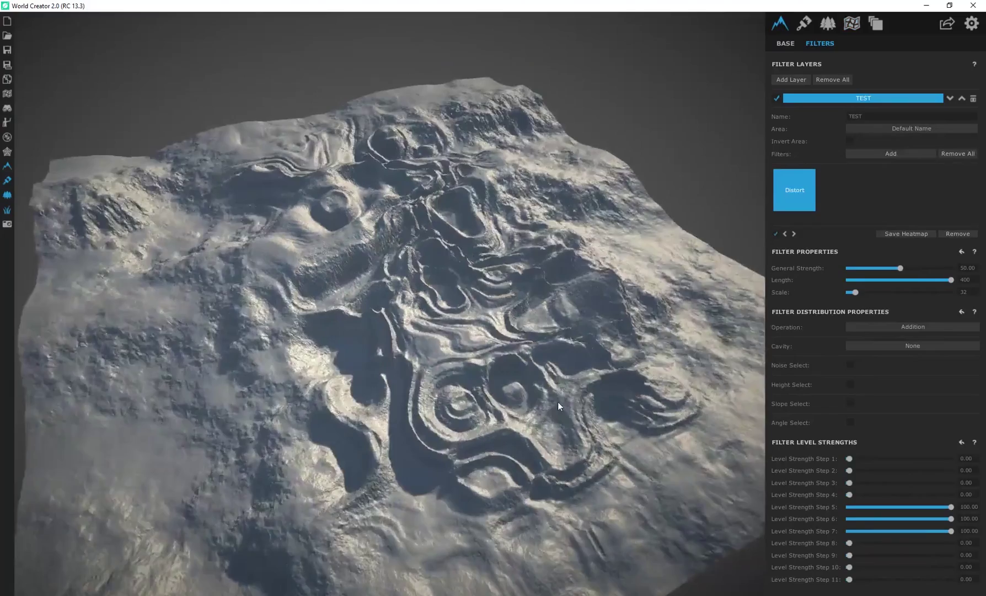
pyautogui.moveTo(558, 401); pyautogui.dragTo(545, 382)
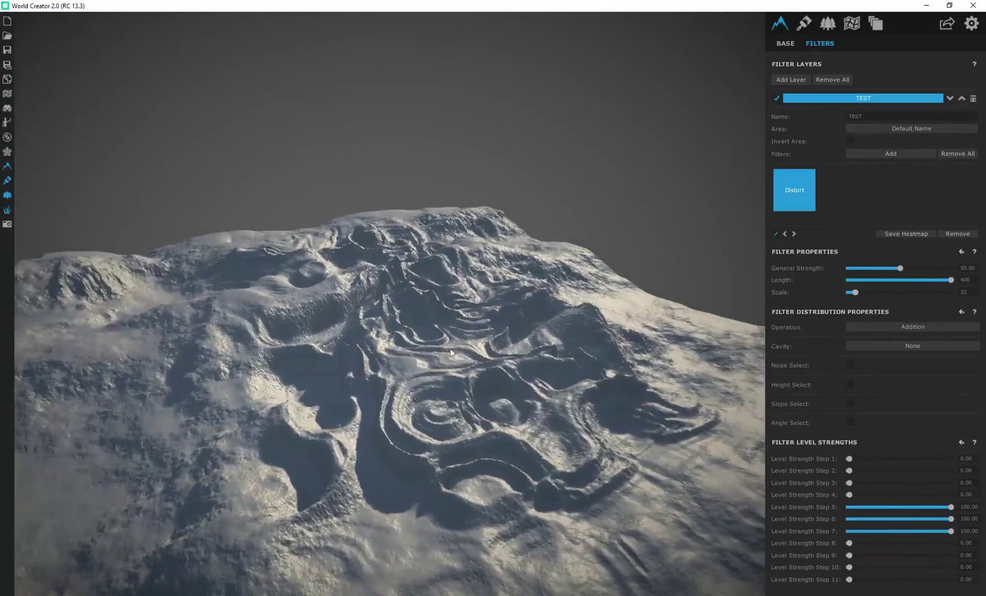
pyautogui.scroll(-5, 438, 331)
pyautogui.moveTo(427, 314); pyautogui.dragTo(396, 469)
pyautogui.moveTo(536, 190); pyautogui.dragTo(498, 263, button='middle')
pyautogui.scroll(2, 498, 263)
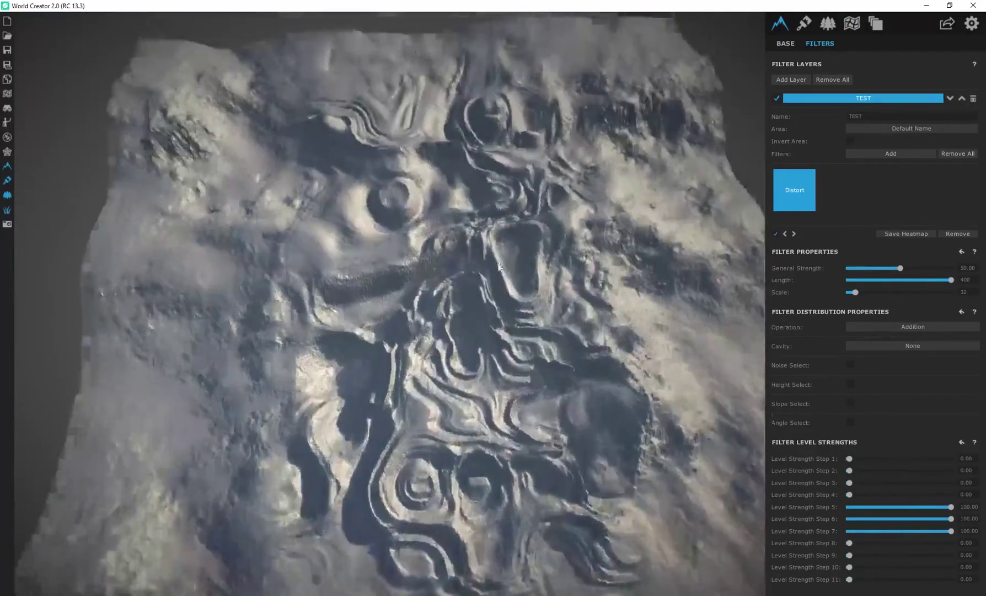
pyautogui.scroll(-5, 499, 266)
pyautogui.moveTo(526, 297); pyautogui.dragTo(403, 319)
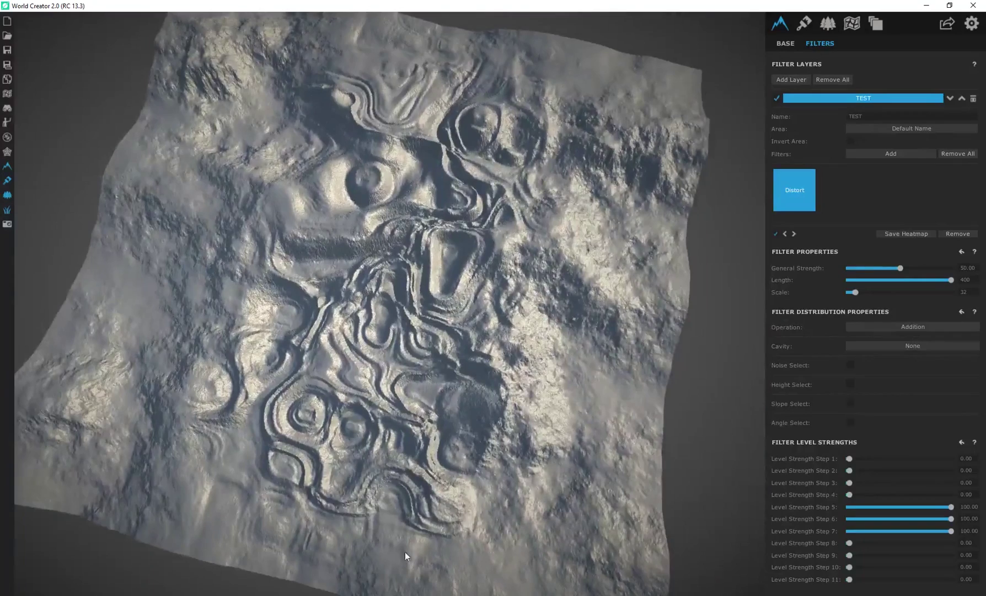
pyautogui.moveTo(320, 316); pyautogui.dragTo(475, 326)
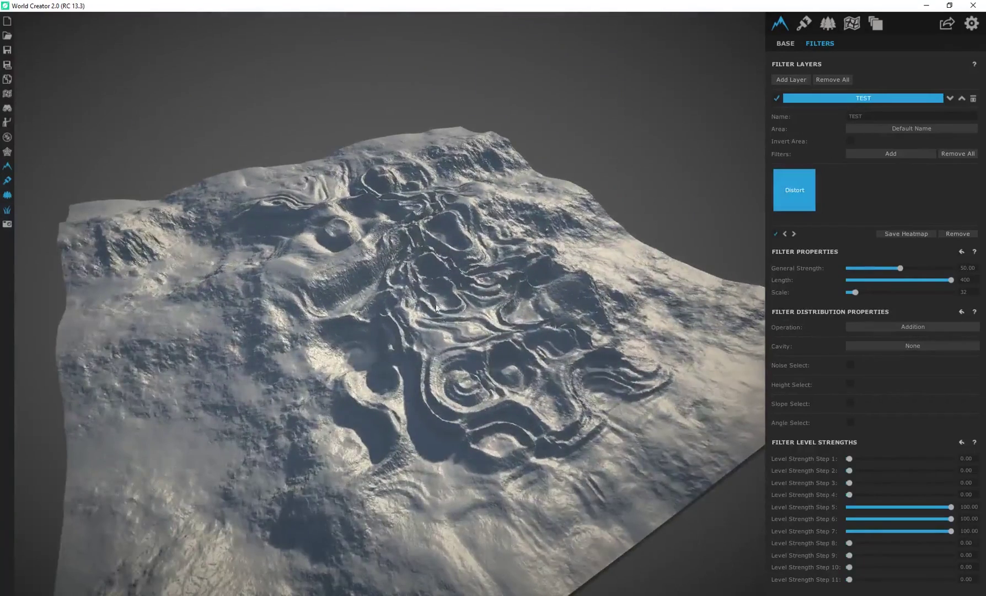
pyautogui.moveTo(547, 222); pyautogui.dragTo(501, 227, button='middle')
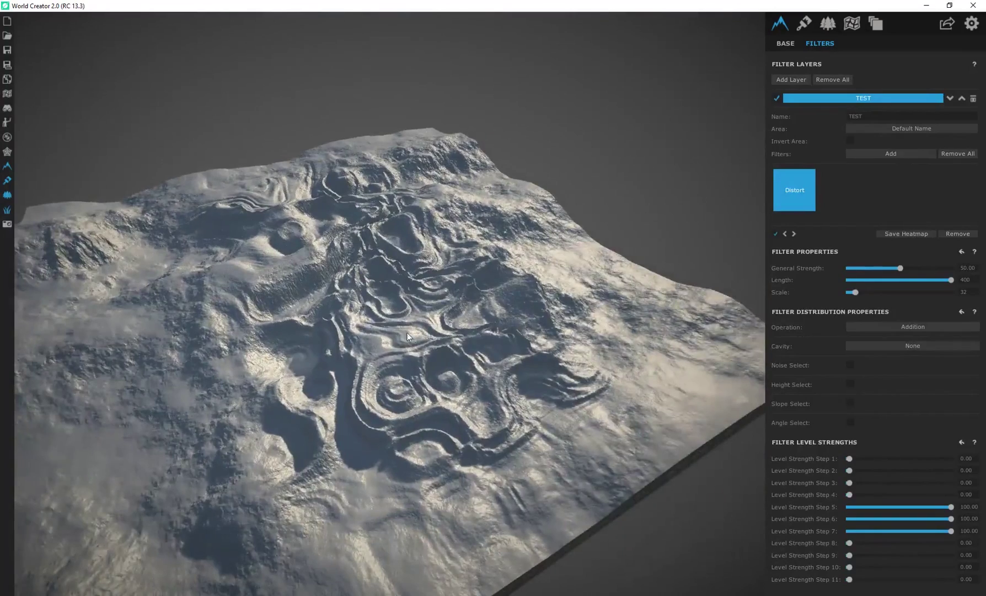
pyautogui.moveTo(407, 332); pyautogui.dragTo(521, 312)
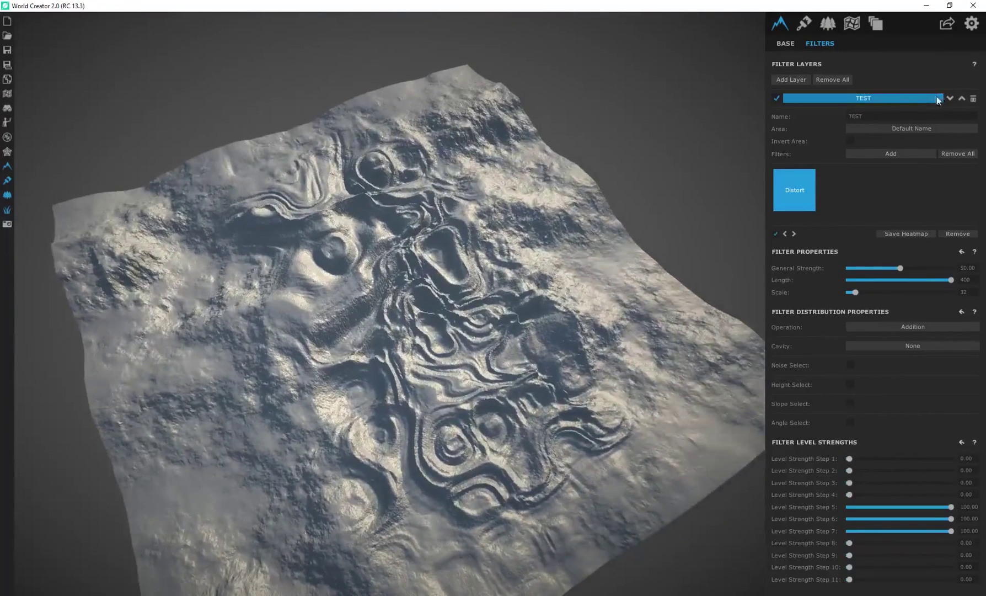
# Step: Add a second filter layer and name it TEST2
pyautogui.click(787, 79)
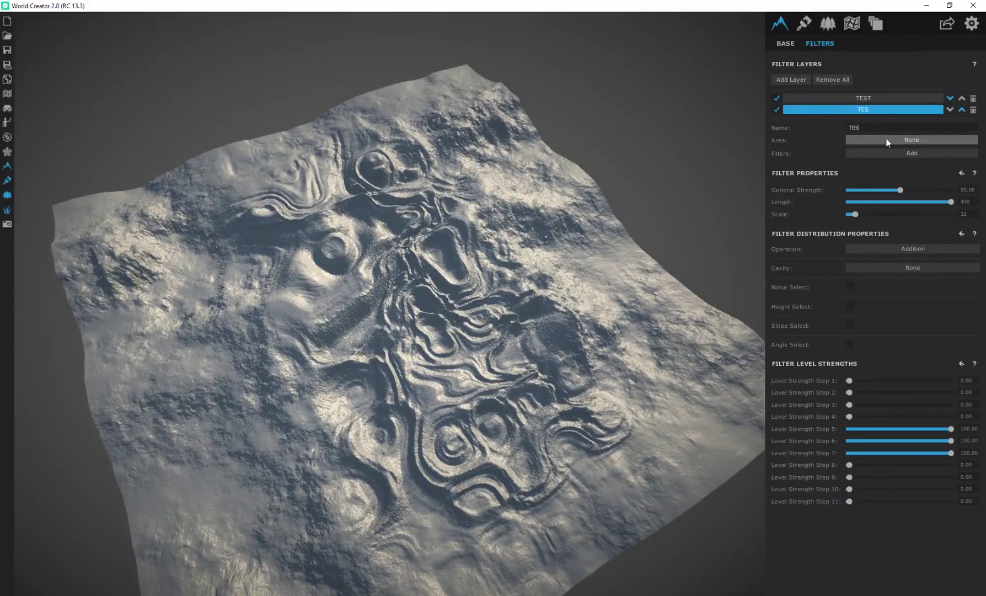
pyautogui.write('TEST2')
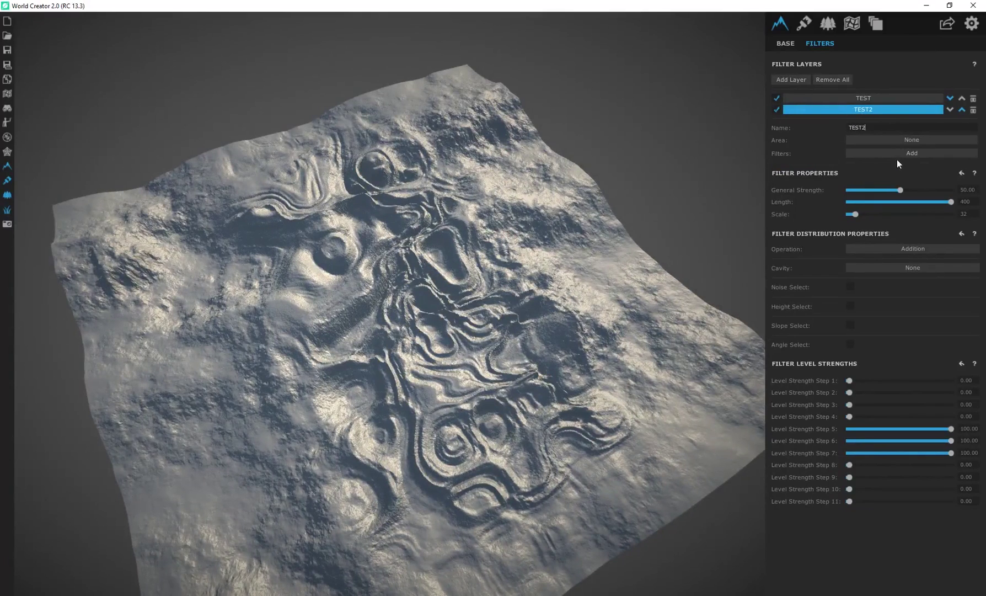
# Step: Add the Cratered Cliffs filter from the Alien category to the TEST2 filter layer
pyautogui.click(904, 153)
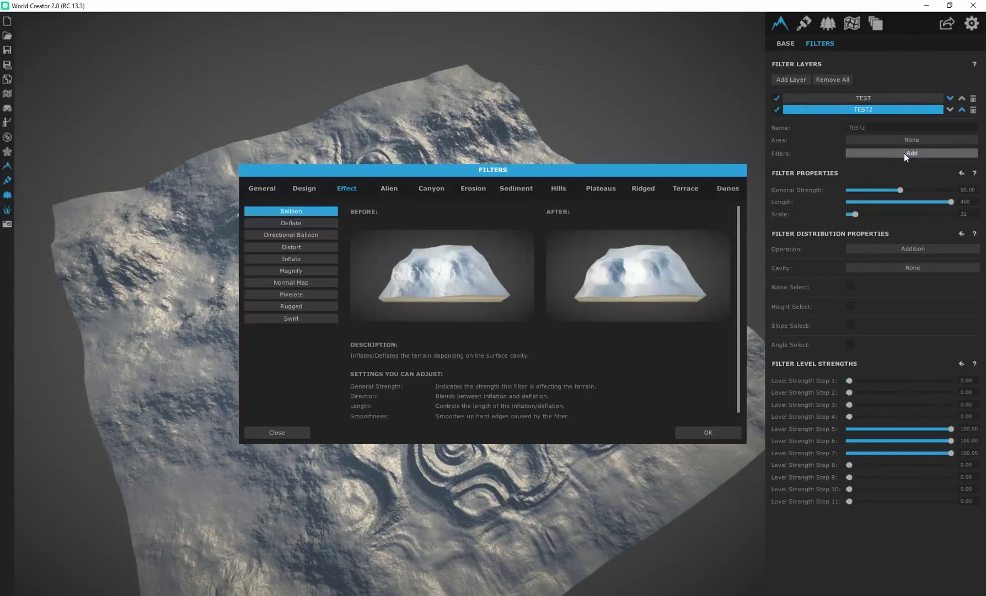
pyautogui.click(302, 258)
pyautogui.click(305, 294)
pyautogui.click(309, 223)
pyautogui.click(312, 210)
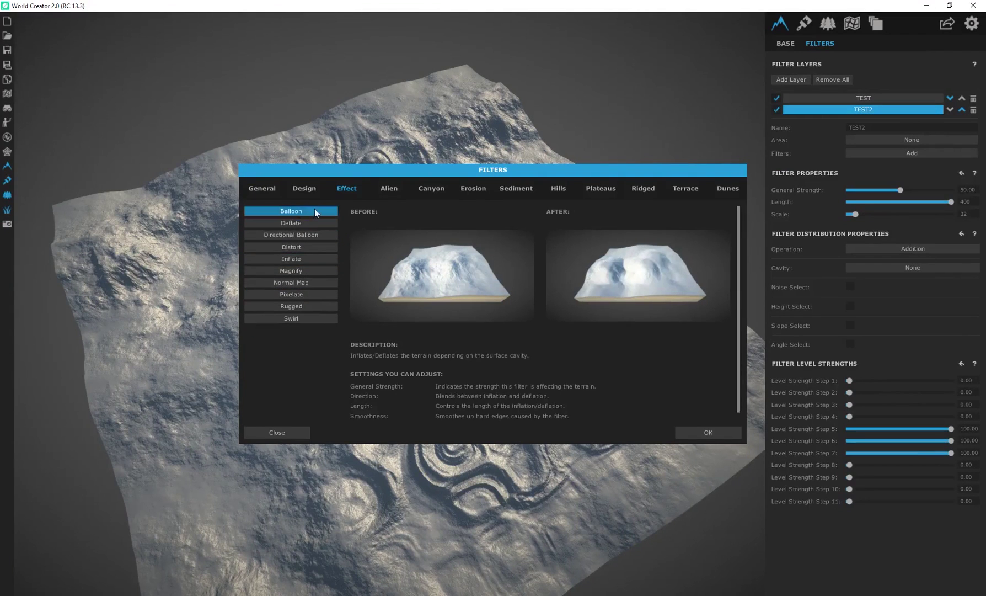
pyautogui.click(386, 189)
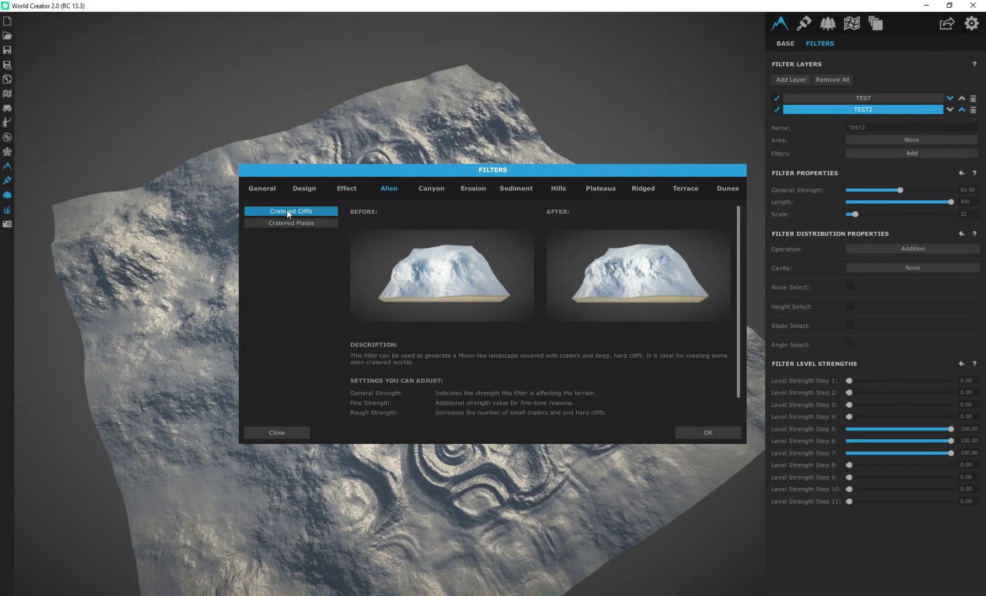
pyautogui.click(710, 436)
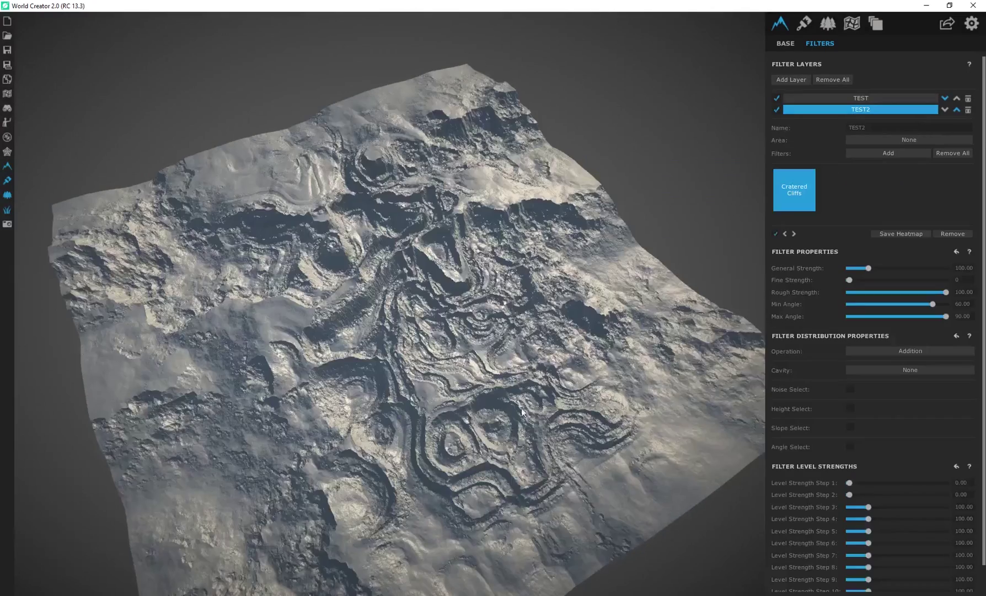
# Step: Add a second area and reshape it over the terrain's far corner to about 1169 wide by 2975 long
pyautogui.moveTo(522, 408); pyautogui.dragTo(478, 292)
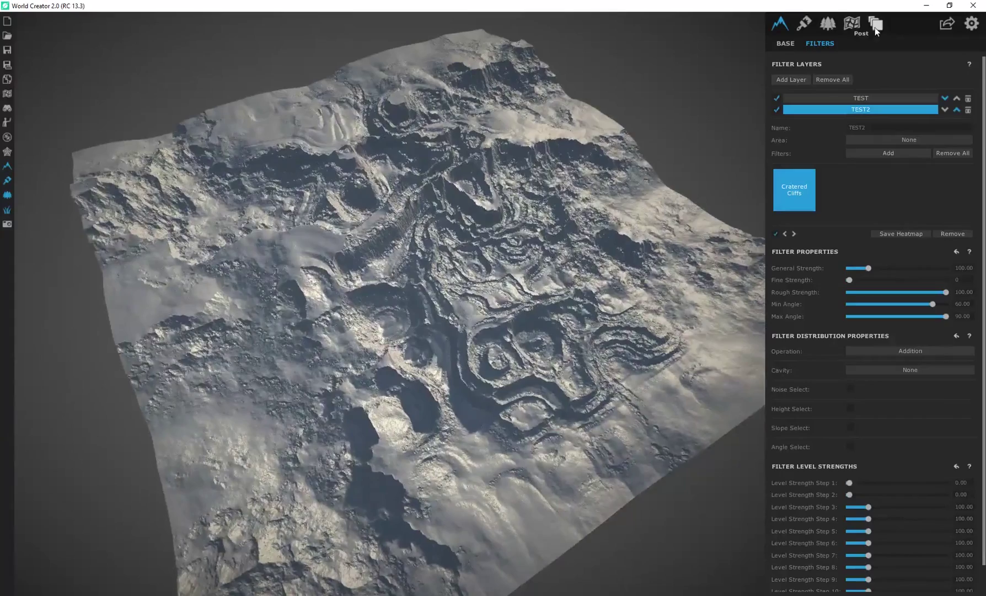
pyautogui.click(852, 23)
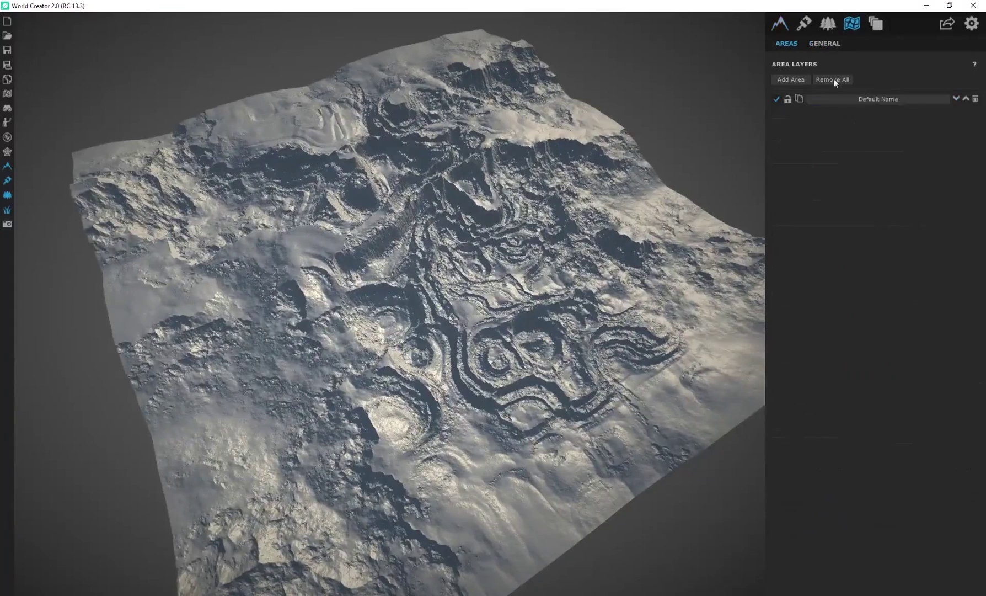
pyautogui.click(789, 80)
pyautogui.click(829, 110)
pyautogui.moveTo(492, 328); pyautogui.dragTo(432, 275)
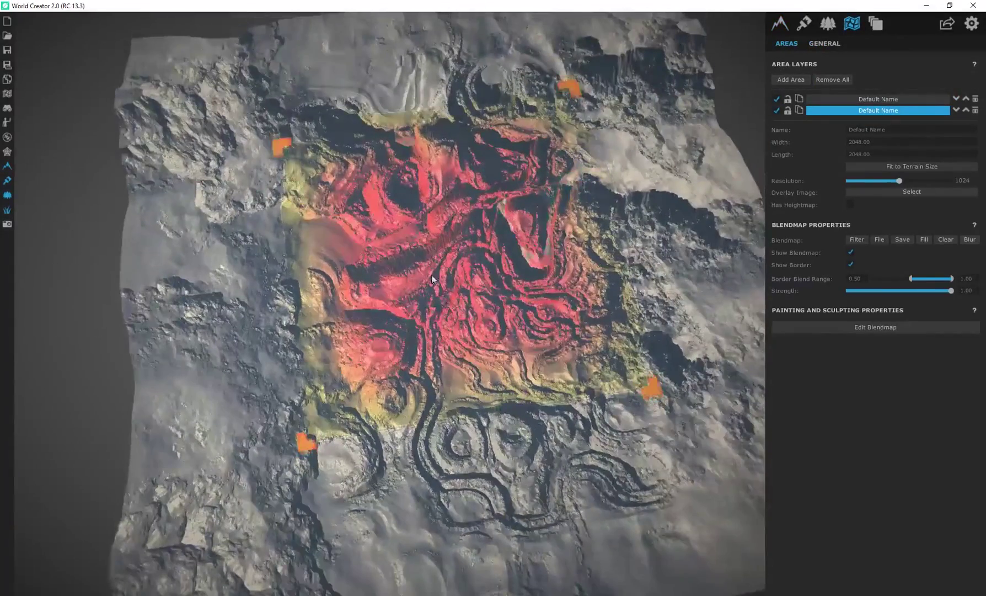
pyautogui.moveTo(300, 183); pyautogui.dragTo(243, 153)
pyautogui.moveTo(438, 235); pyautogui.dragTo(312, 414)
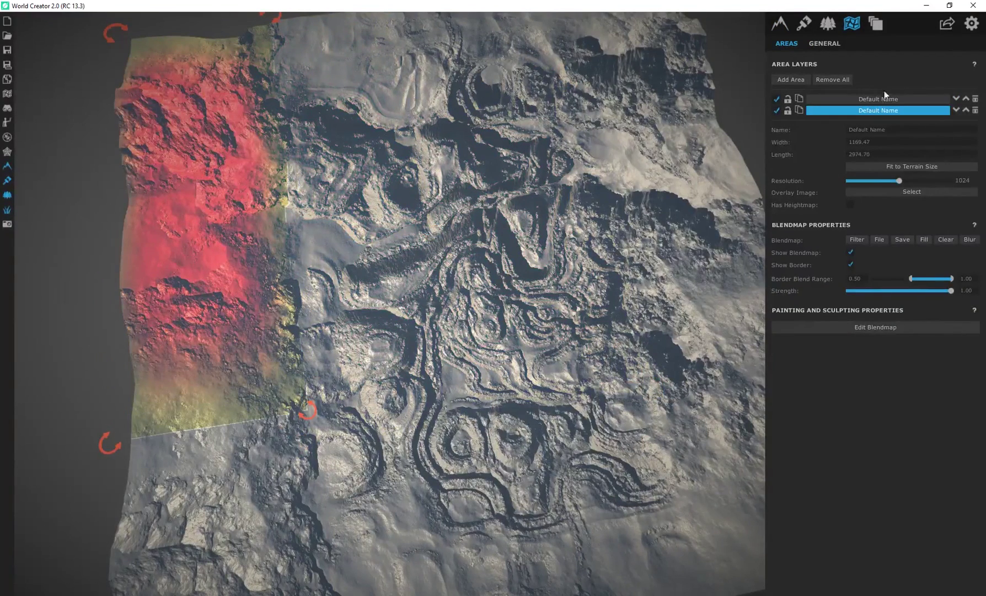
# Step: Rename the second area Default Name2 to tell it apart from the first one
pyautogui.click(777, 22)
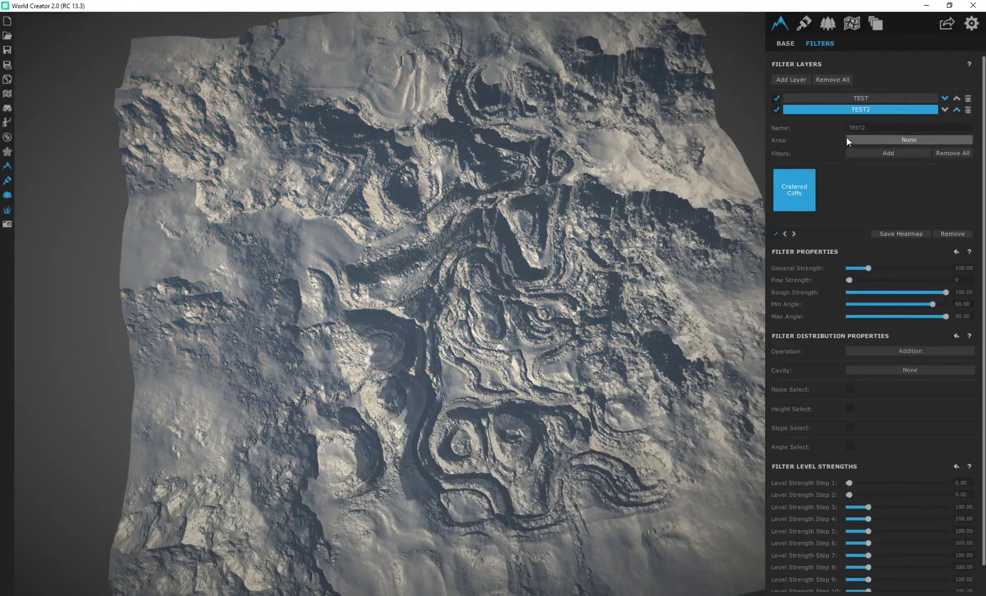
pyautogui.click(896, 142)
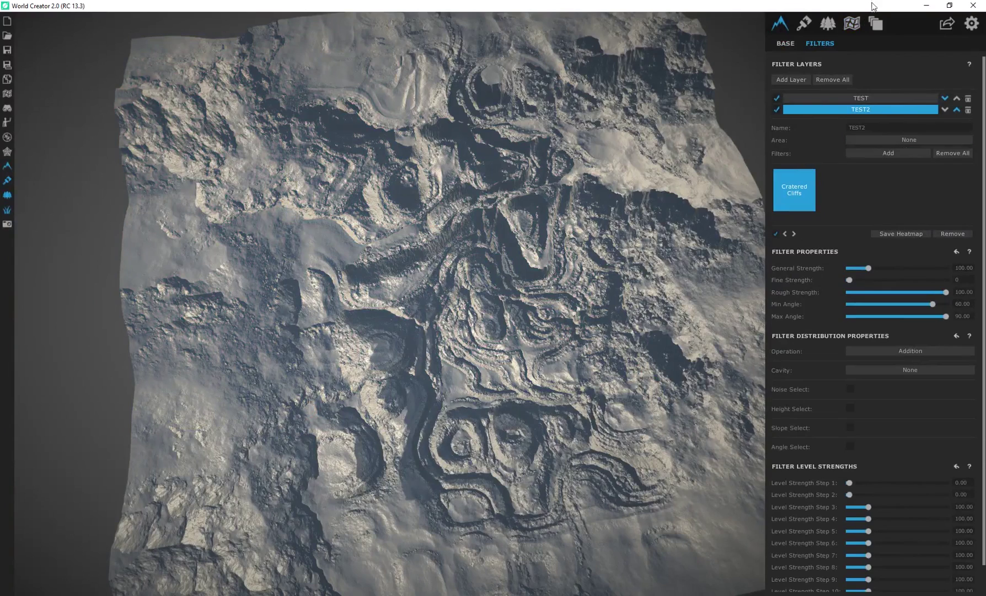
pyautogui.click(849, 24)
pyautogui.click(876, 109)
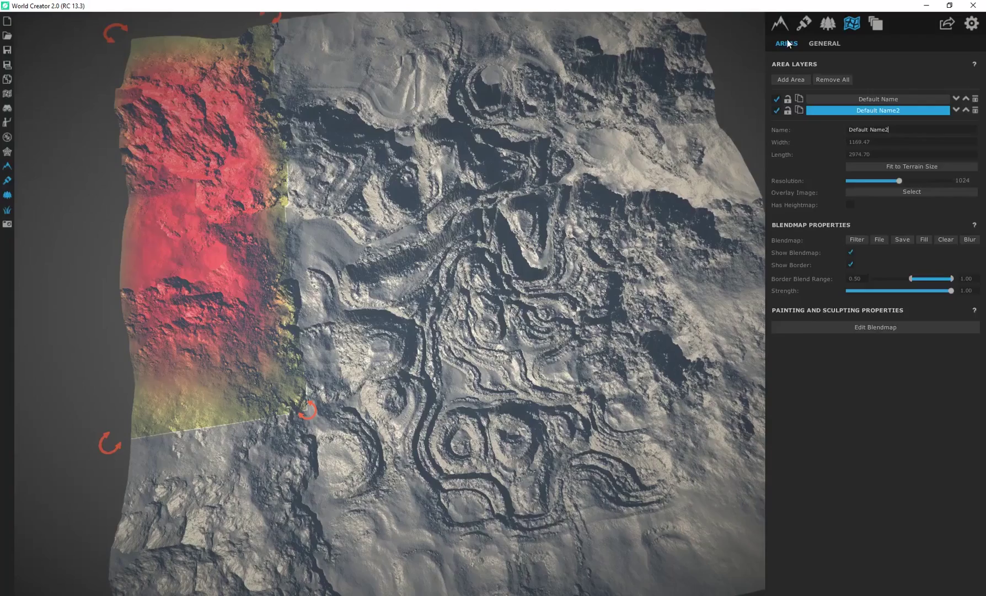
# Step: Restrict the TEST2 layer to the Default Name2 area and raise the Cratered Cliffs general strength to about 398
pyautogui.click(779, 23)
pyautogui.click(893, 141)
pyautogui.click(917, 172)
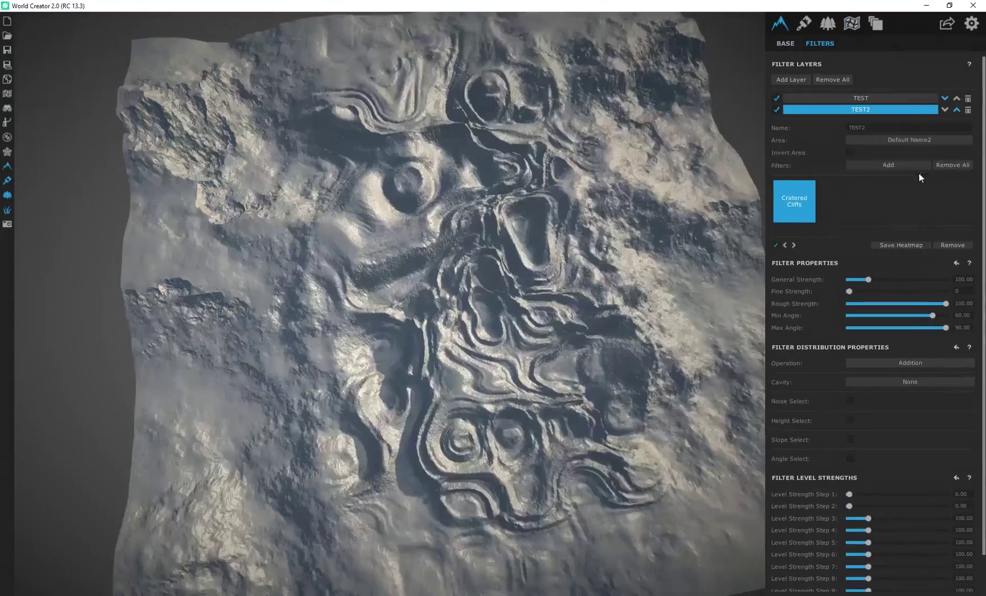
pyautogui.moveTo(495, 258); pyautogui.dragTo(380, 223, button='right')
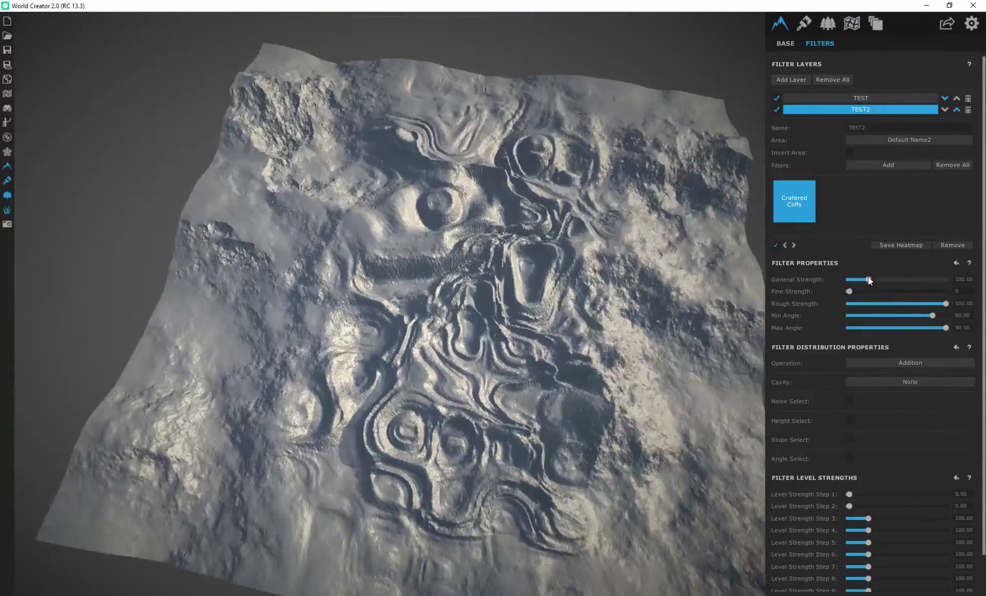
pyautogui.moveTo(870, 279); pyautogui.dragTo(925, 279)
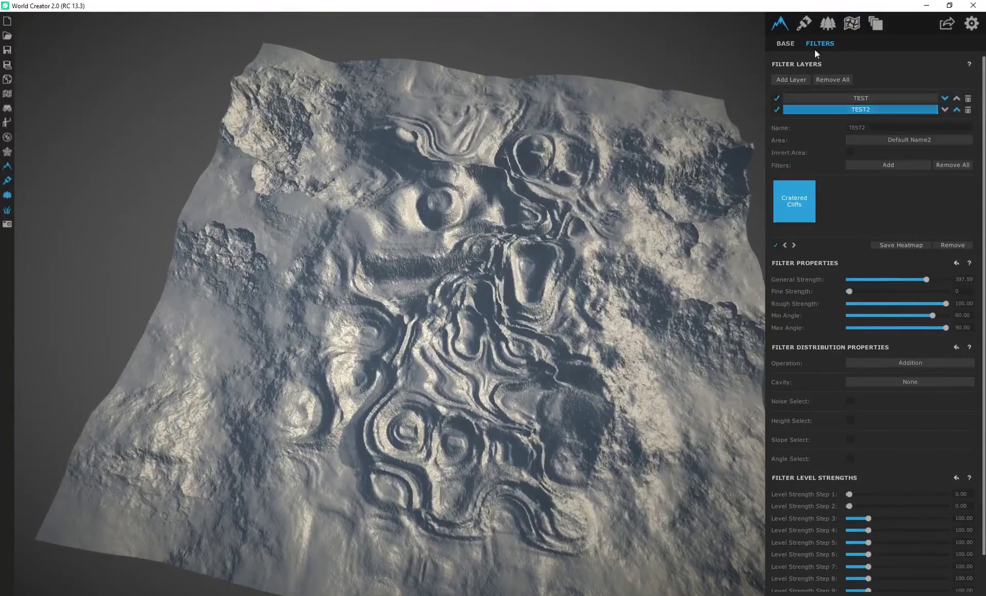
# Step: Resize the Default Name2 area over the rough corner of the terrain to about 2018 wide by 2120 long
pyautogui.click(852, 23)
pyautogui.click(899, 110)
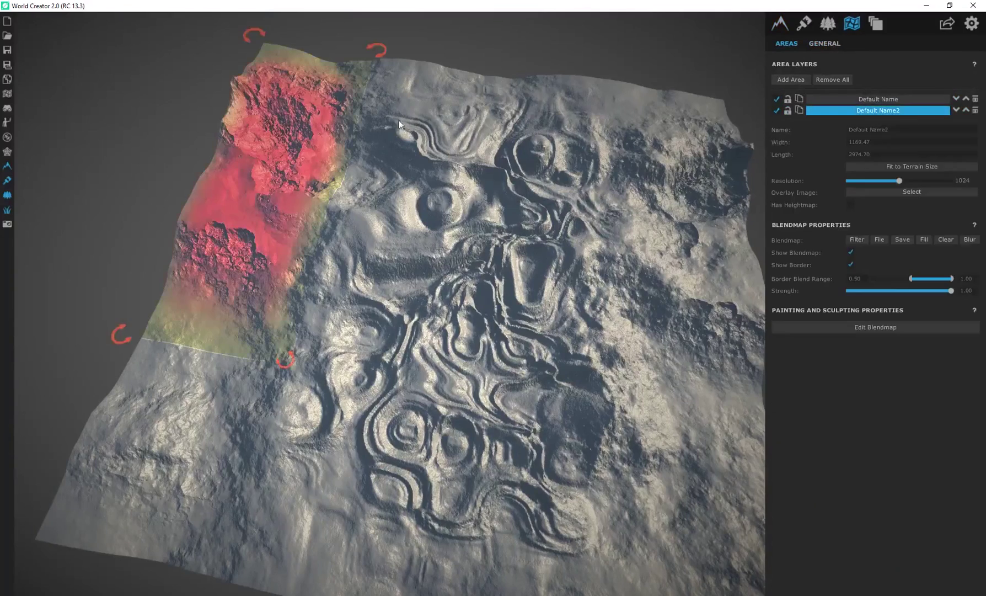
pyautogui.moveTo(371, 317); pyautogui.dragTo(456, 346)
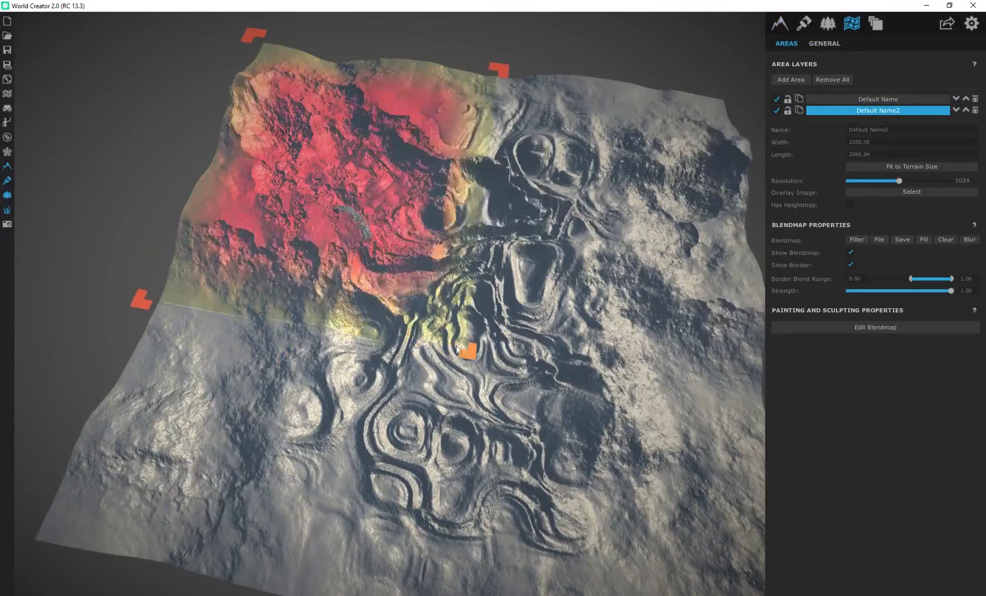
pyautogui.moveTo(257, 37); pyautogui.dragTo(280, 65)
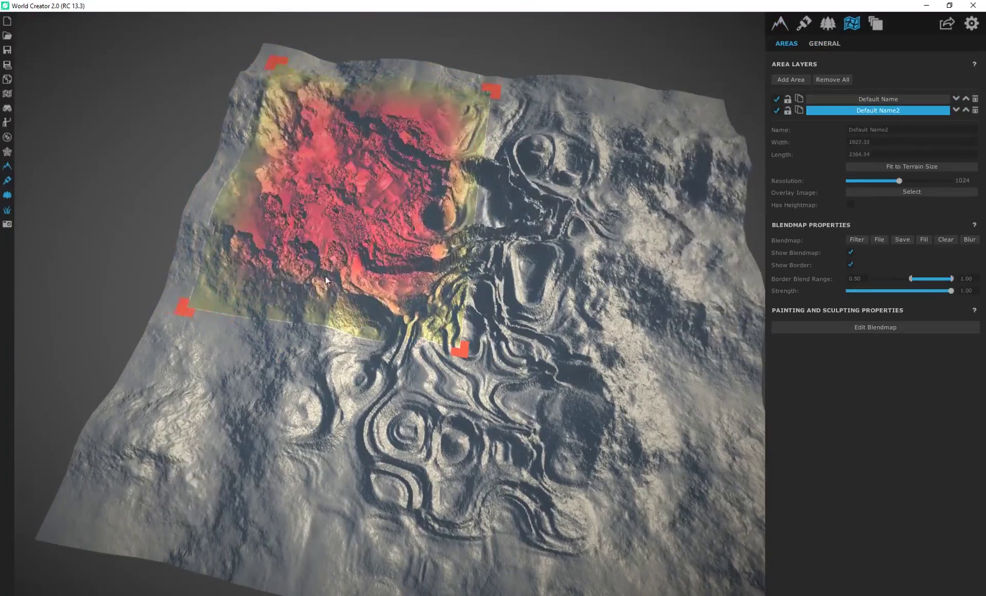
pyautogui.moveTo(326, 280); pyautogui.dragTo(321, 297, button='right')
pyautogui.scroll(-1, 321, 297)
pyautogui.moveTo(460, 295); pyautogui.dragTo(459, 255)
pyautogui.keyDown('alt'); pyautogui.moveTo(398, 306); pyautogui.dragTo(467, 236); pyautogui.keyUp('alt')
pyautogui.scroll(1, 466, 236)
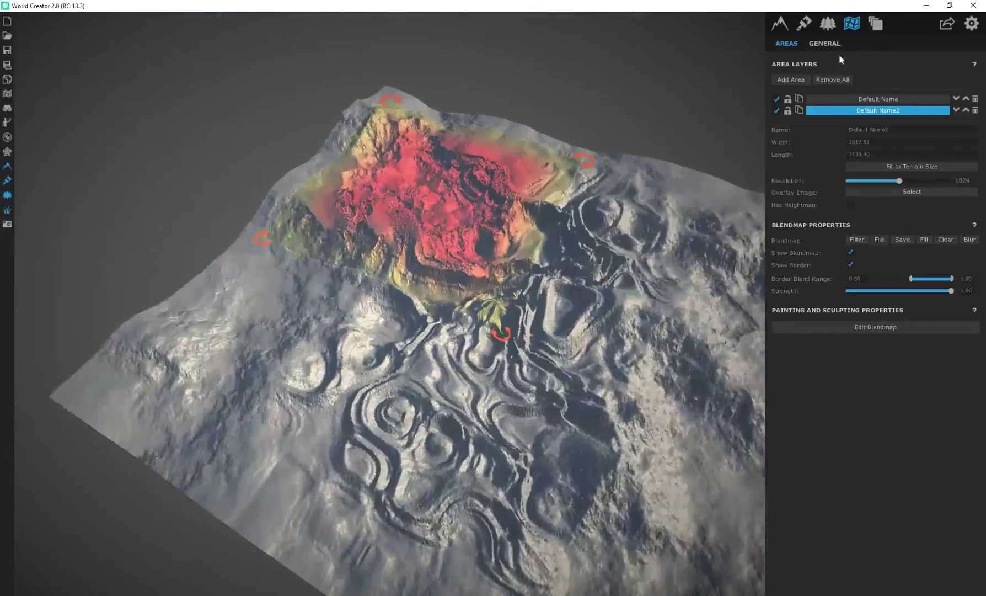
# Step: Examine from several angles how the Cratered Cliffs filter shapes the terrain within the Default Name2 area
pyautogui.click(782, 26)
pyautogui.scroll(3, 519, 234)
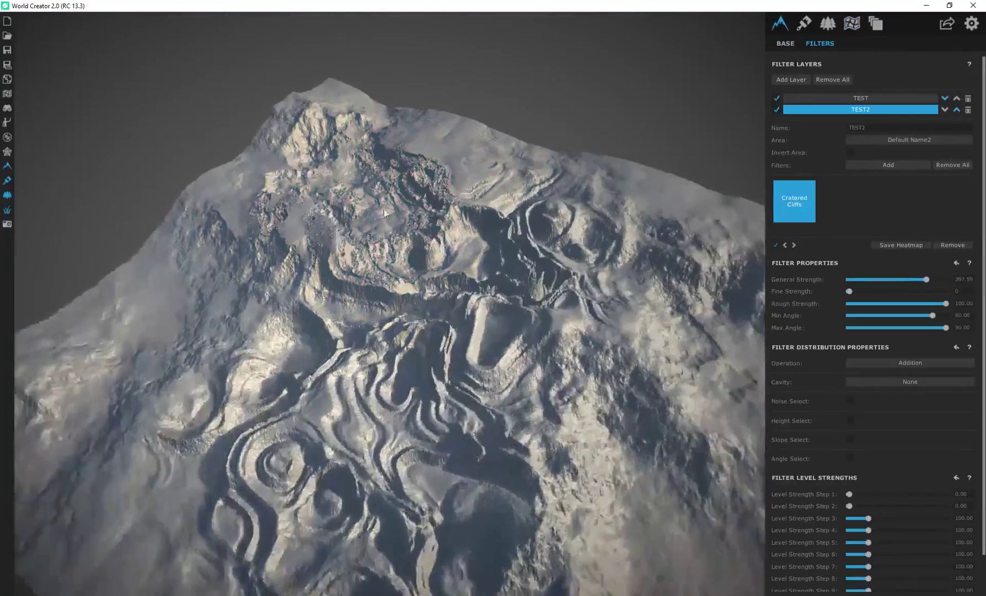
pyautogui.keyDown('alt'); pyautogui.moveTo(518, 234); pyautogui.dragTo(391, 247); pyautogui.keyUp('alt')
pyautogui.moveTo(391, 246)
pyautogui.mouseDown(button='right')
pyautogui.moveTo(478, 243)
pyautogui.moveTo(430, 367)
pyautogui.moveTo(466, 359)
pyautogui.moveTo(438, 332)
pyautogui.moveTo(339, 329)
pyautogui.moveTo(380, 234)
pyautogui.mouseUp(button='right')
pyautogui.moveTo(280, 337); pyautogui.dragTo(266, 370, button='right')
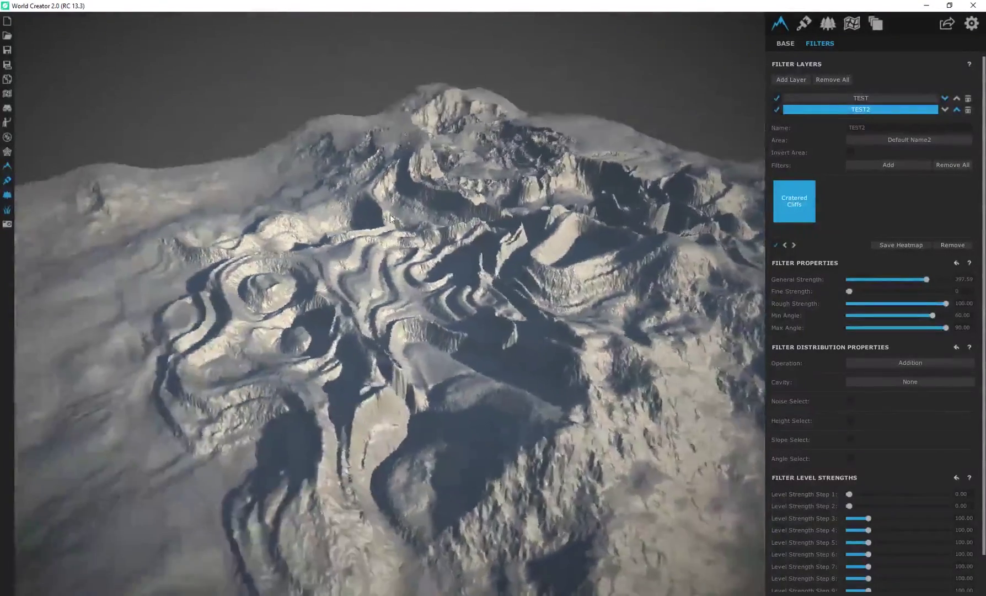
pyautogui.moveTo(390, 215); pyautogui.dragTo(288, 248, button='middle')
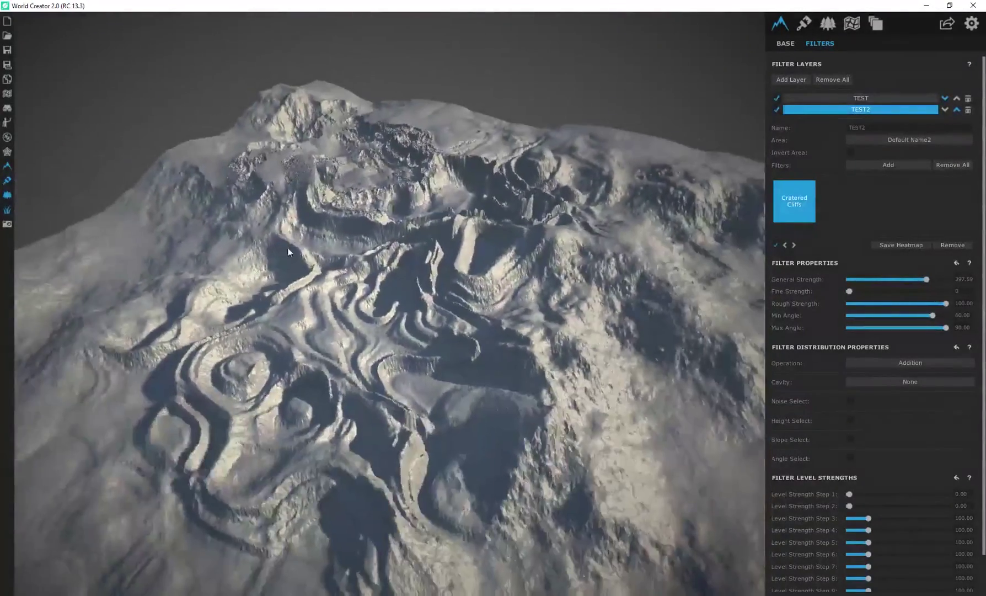
pyautogui.moveTo(287, 252); pyautogui.dragTo(486, 298, button='right')
pyautogui.moveTo(563, 289); pyautogui.dragTo(568, 326, button='right')
pyautogui.scroll(1, 508, 302)
pyautogui.scroll(-2, 442, 310)
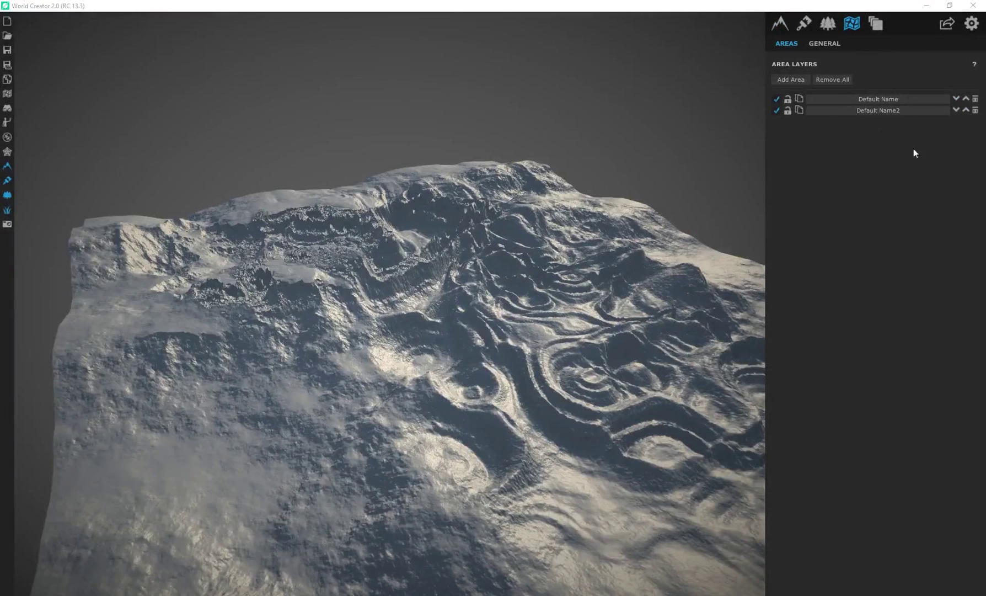
# Step: Move the Default Name2 area outward so that it overhangs the edges of the terrain's far corner
pyautogui.click(885, 111)
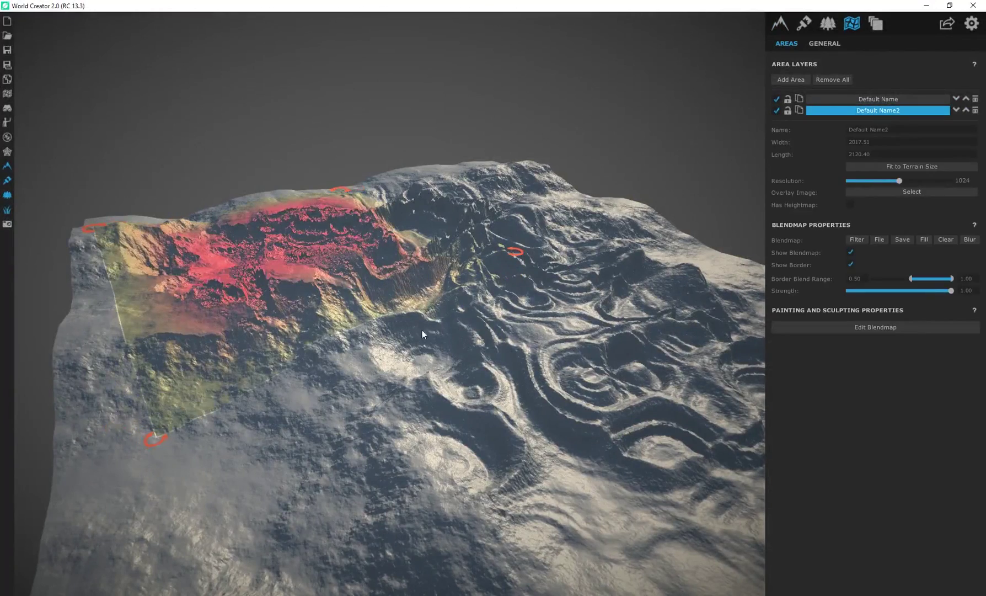
pyautogui.keyDown('alt'); pyautogui.moveTo(432, 384); pyautogui.dragTo(305, 231); pyautogui.keyUp('alt')
pyautogui.scroll(-1, 328, 283)
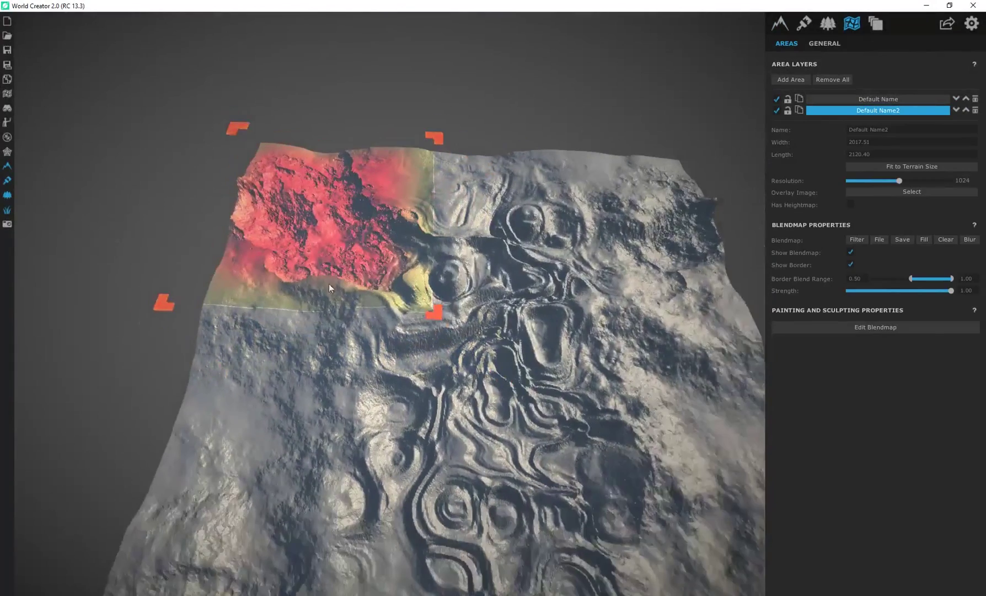
pyautogui.click(329, 283)
pyautogui.moveTo(300, 359); pyautogui.dragTo(326, 334)
pyautogui.moveTo(414, 311); pyautogui.dragTo(252, 448)
pyautogui.scroll(-2, 324, 436)
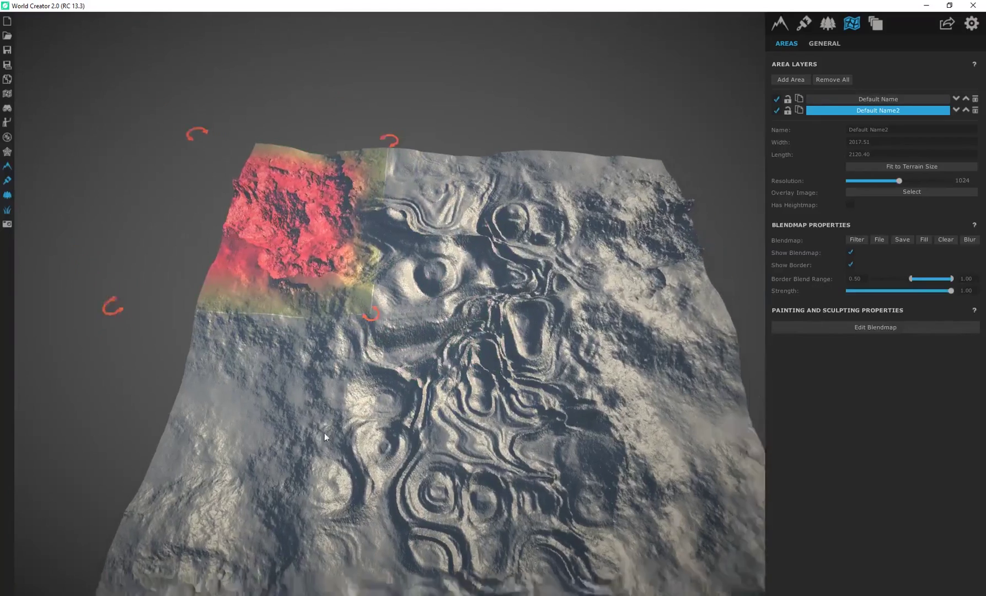
pyautogui.moveTo(324, 435); pyautogui.dragTo(210, 490, button='middle')
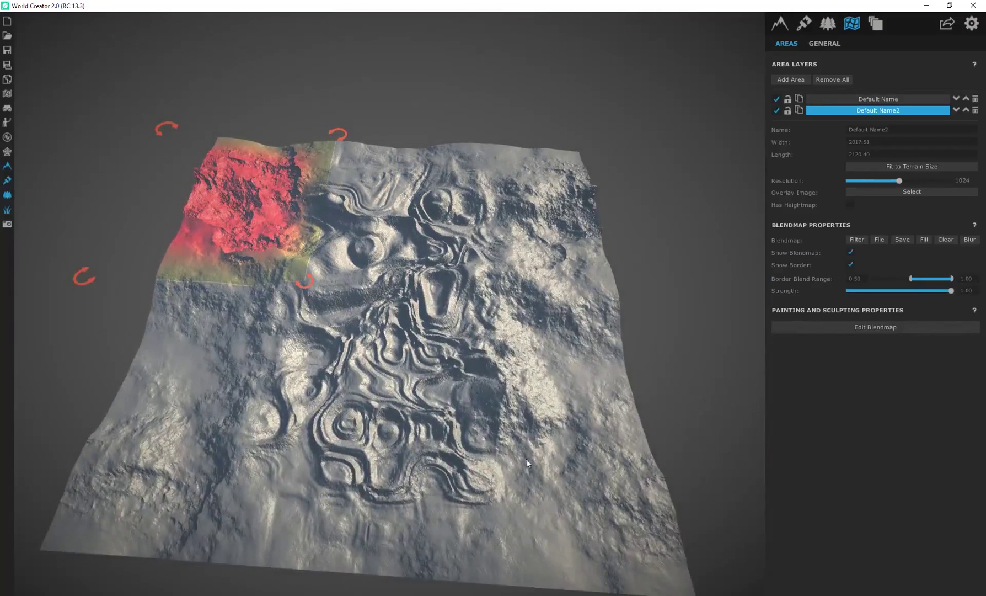
# Step: Turn off the terrain's Seamless option and shift the Default Name2 area slightly inward
pyautogui.click(782, 25)
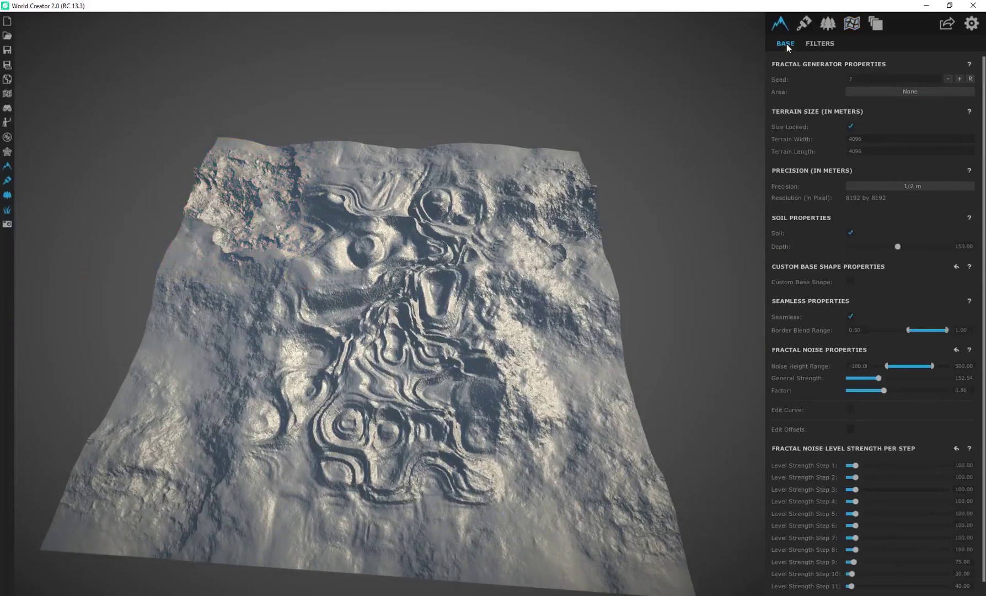
pyautogui.click(851, 316)
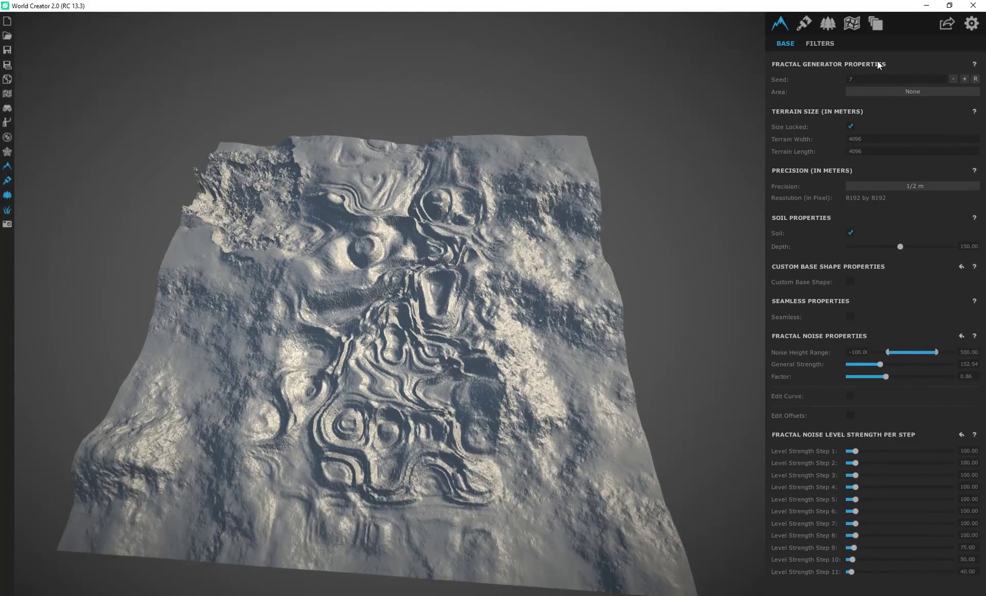
pyautogui.click(852, 23)
pyautogui.click(852, 112)
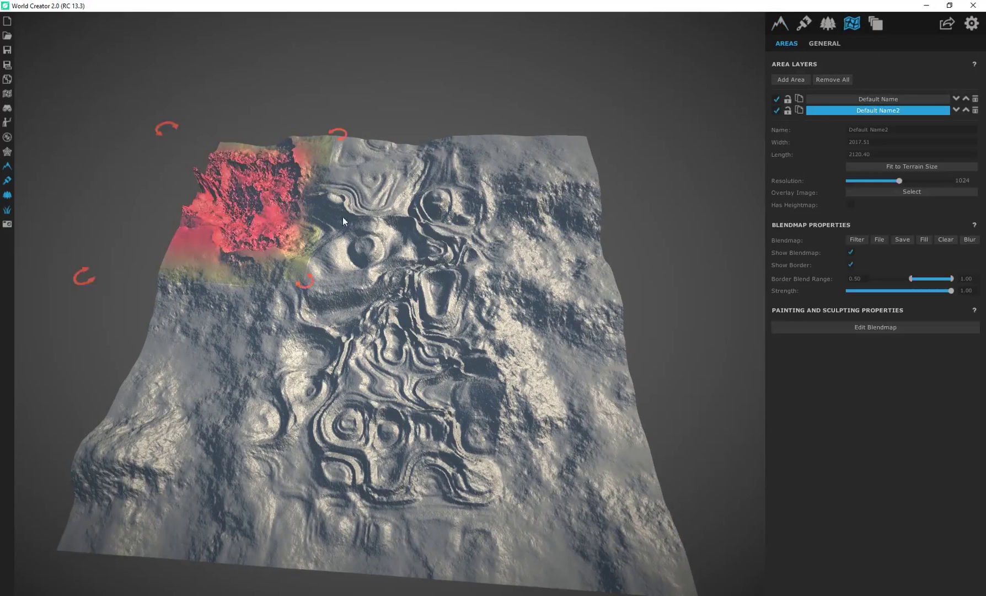
pyautogui.moveTo(257, 202); pyautogui.dragTo(374, 207)
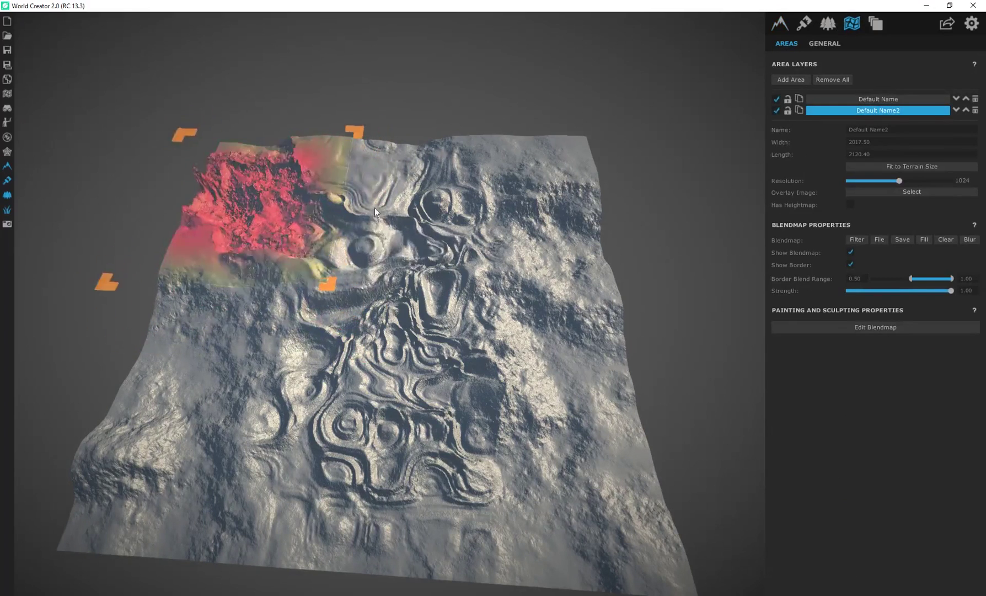
# Step: Turn the terrain's Seamless option back on
pyautogui.click(781, 23)
pyautogui.click(850, 317)
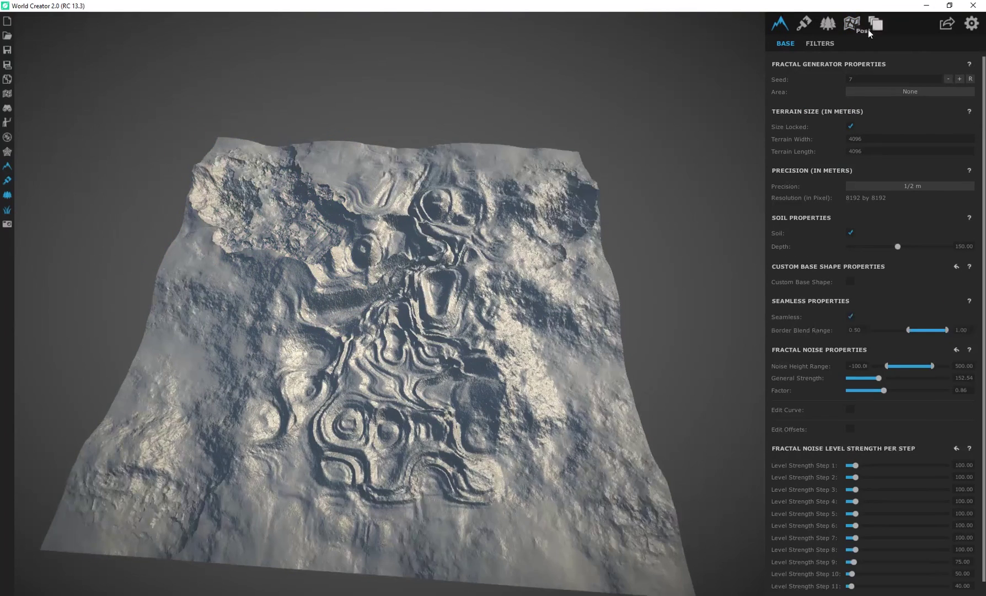
# Step: Enlarge the Default Name2 area over the terrain's corner to about 3077 wide by 3363 long
pyautogui.click(855, 25)
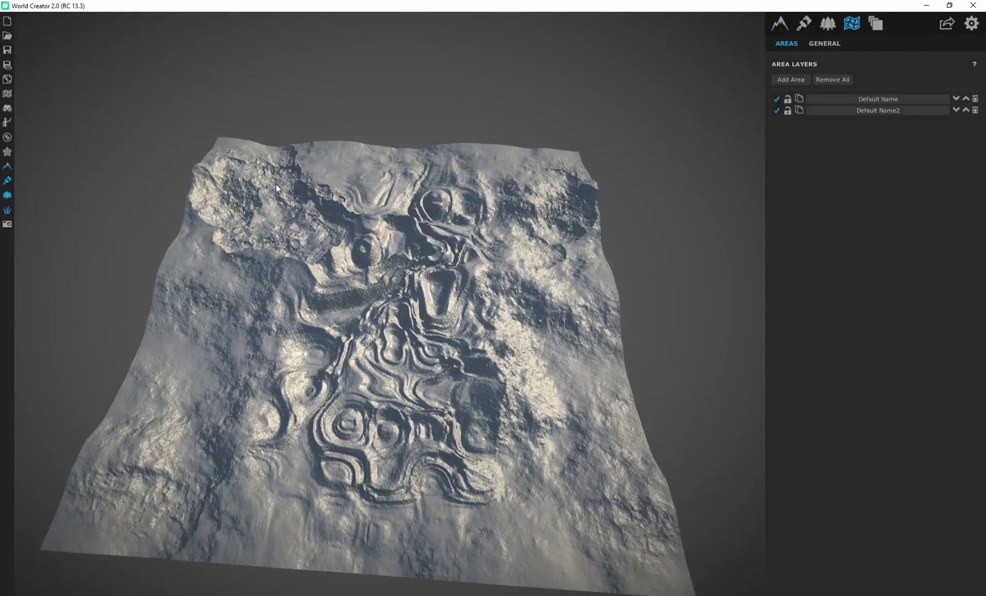
pyautogui.click(878, 111)
pyautogui.moveTo(340, 244); pyautogui.dragTo(308, 232)
pyautogui.moveTo(344, 292); pyautogui.dragTo(418, 386)
pyautogui.moveTo(364, 83); pyautogui.dragTo(443, 71)
pyautogui.moveTo(53, 306); pyautogui.dragTo(70, 340)
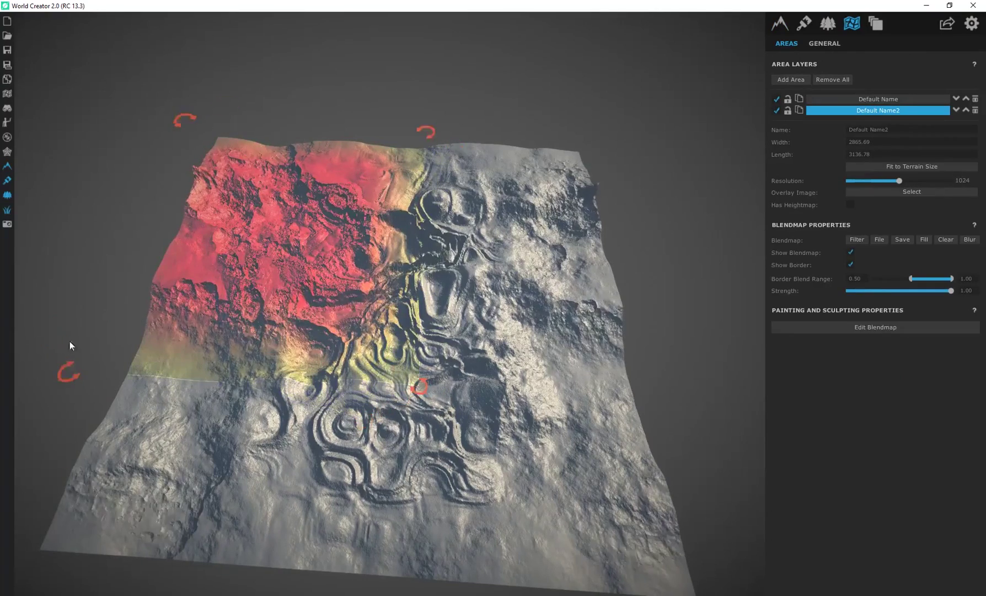
pyautogui.moveTo(89, 396); pyautogui.dragTo(16, 396)
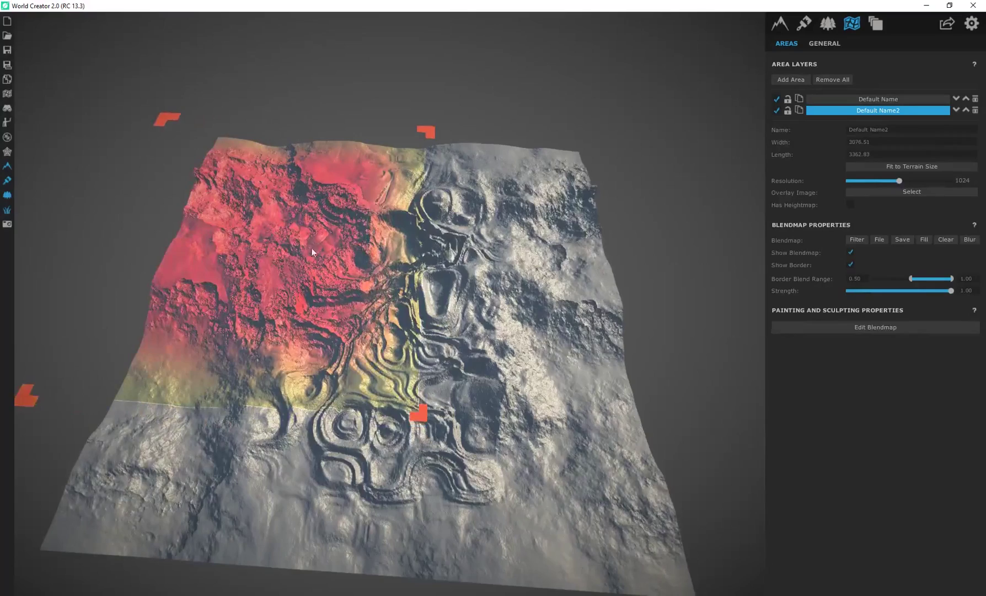
pyautogui.moveTo(705, 296); pyautogui.dragTo(702, 221)
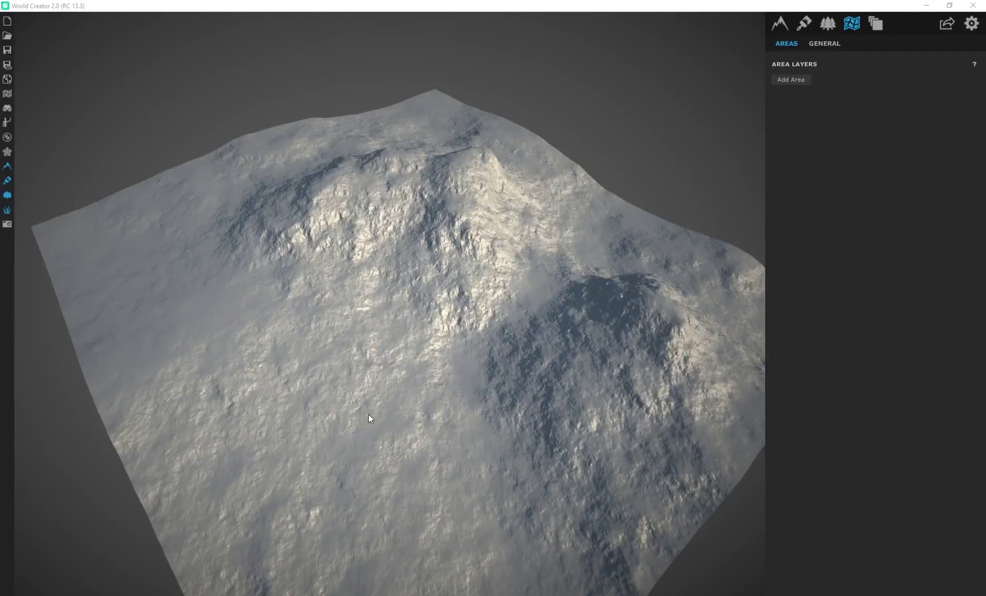
# Step: Start a new project and add a new area to the terrain
pyautogui.click(8, 22)
pyautogui.click(492, 329)
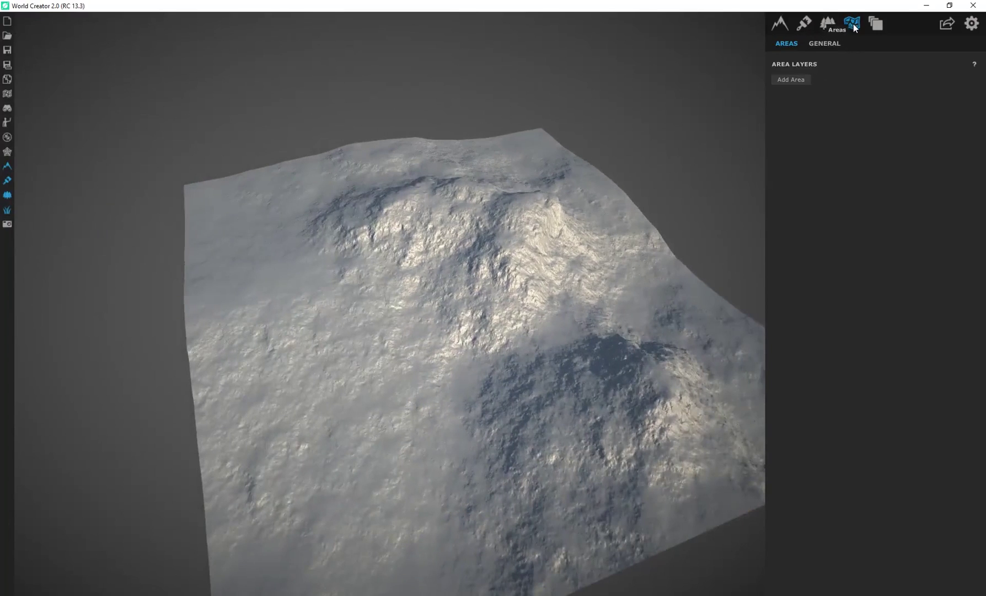
pyautogui.click(791, 80)
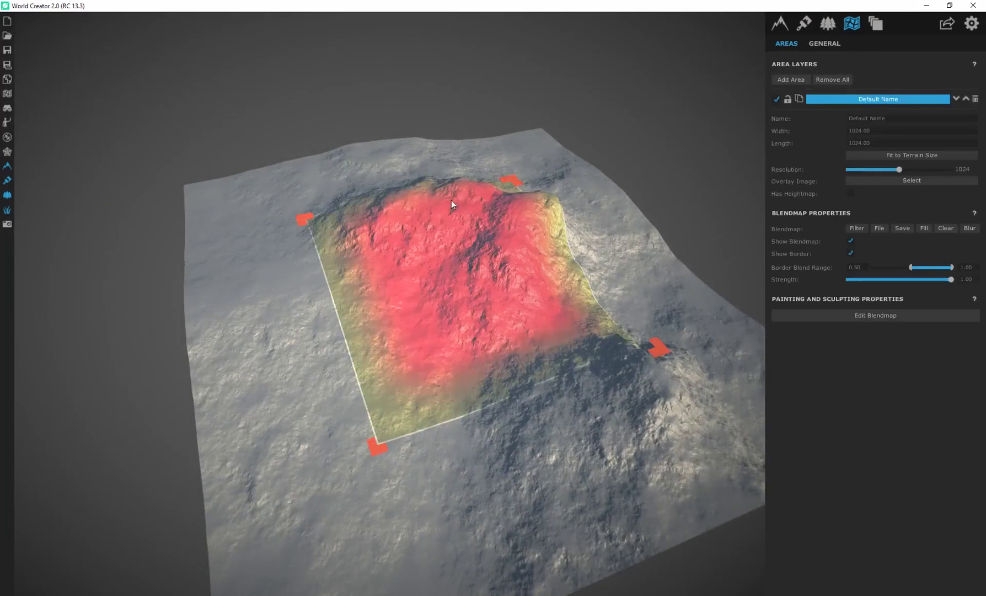
pyautogui.moveTo(469, 299); pyautogui.dragTo(399, 332, button='right')
pyautogui.scroll(-3, 386, 297)
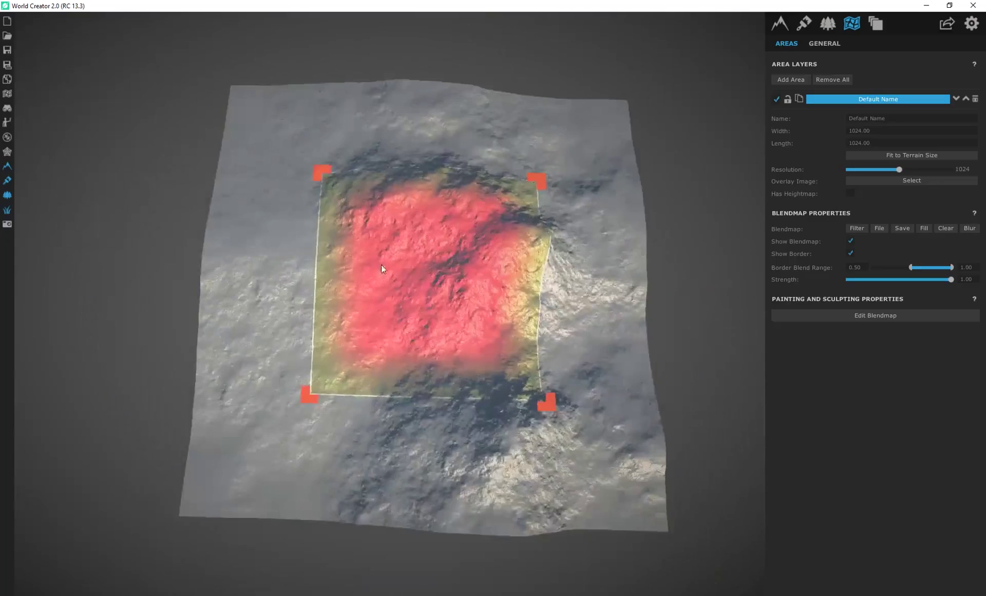
# Step: Try enlarging the new area past the terrain's near edge to about 1622 wide by 1041 long, and undo the resize
pyautogui.moveTo(381, 264); pyautogui.dragTo(454, 284, button='right')
pyautogui.moveTo(575, 343); pyautogui.dragTo(633, 475)
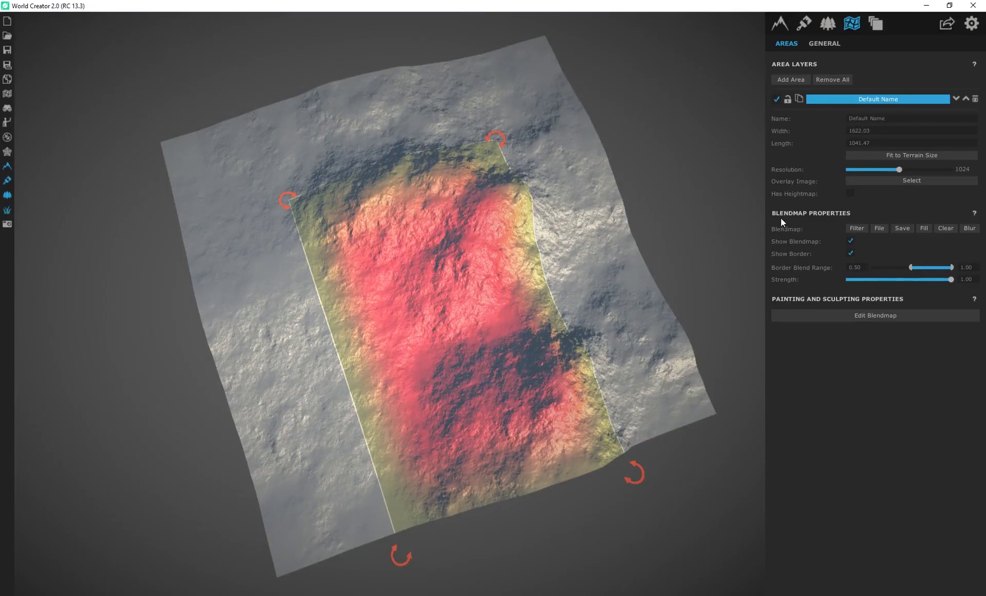
pyautogui.moveTo(554, 278); pyautogui.dragTo(450, 294, button='right')
pyautogui.scroll(-1, 452, 290)
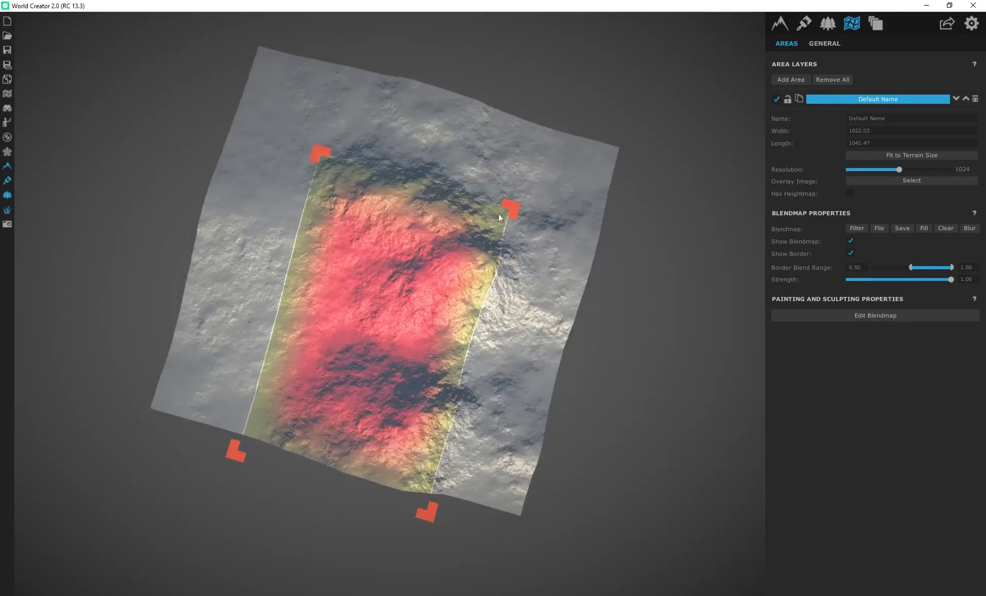
pyautogui.moveTo(499, 214); pyautogui.dragTo(529, 206, button='right')
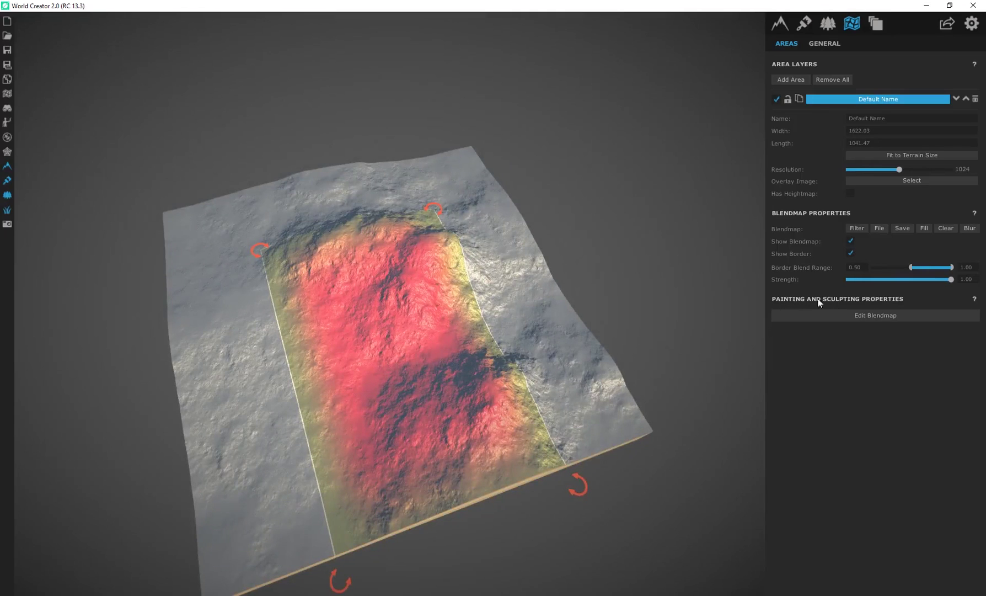
pyautogui.moveTo(515, 317); pyautogui.dragTo(543, 310, button='right')
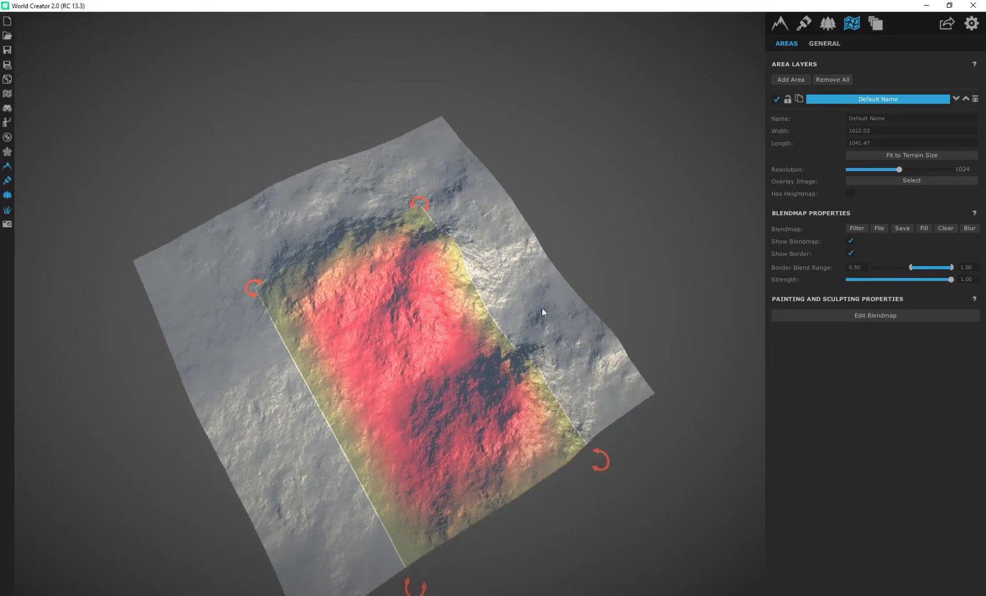
pyautogui.hotkey('ctrl', 'z')
pyautogui.moveTo(427, 423); pyautogui.dragTo(514, 369, button='right')
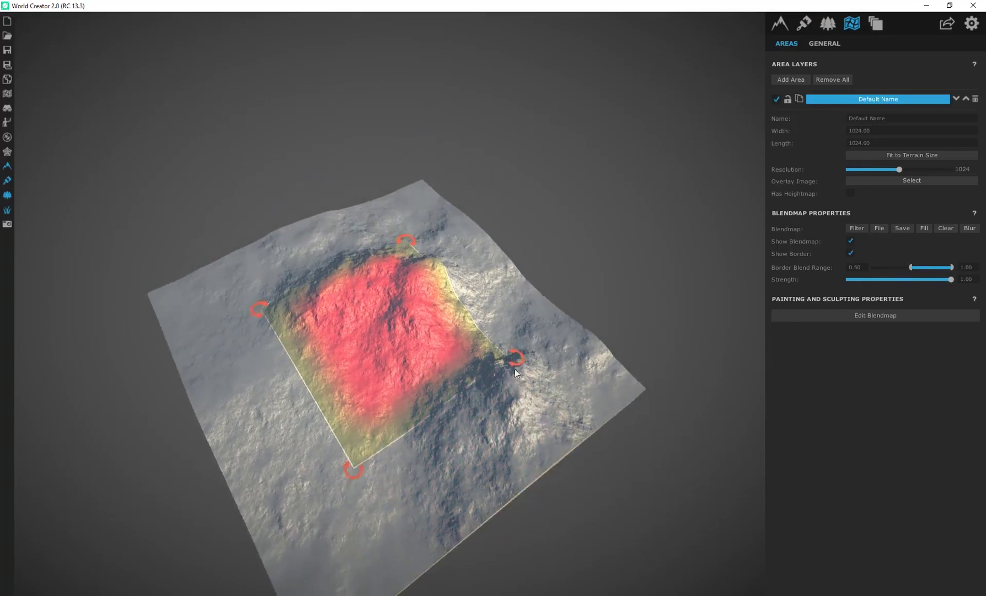
pyautogui.moveTo(432, 258); pyautogui.dragTo(478, 302, button='right')
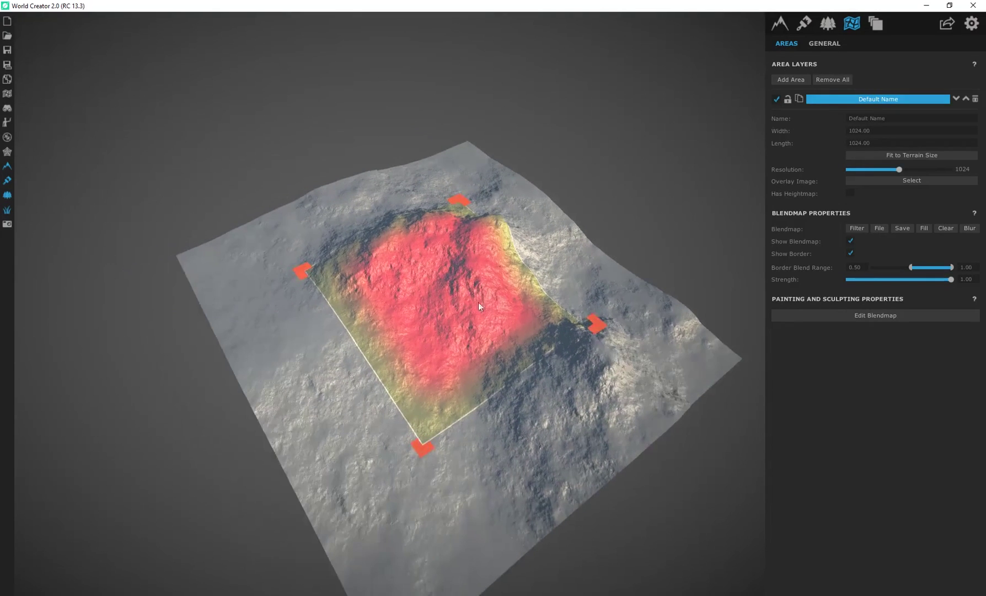
# Step: Add a filter layer with the Erosion Deep filter and limit the layer to the Default Name area
pyautogui.click(781, 25)
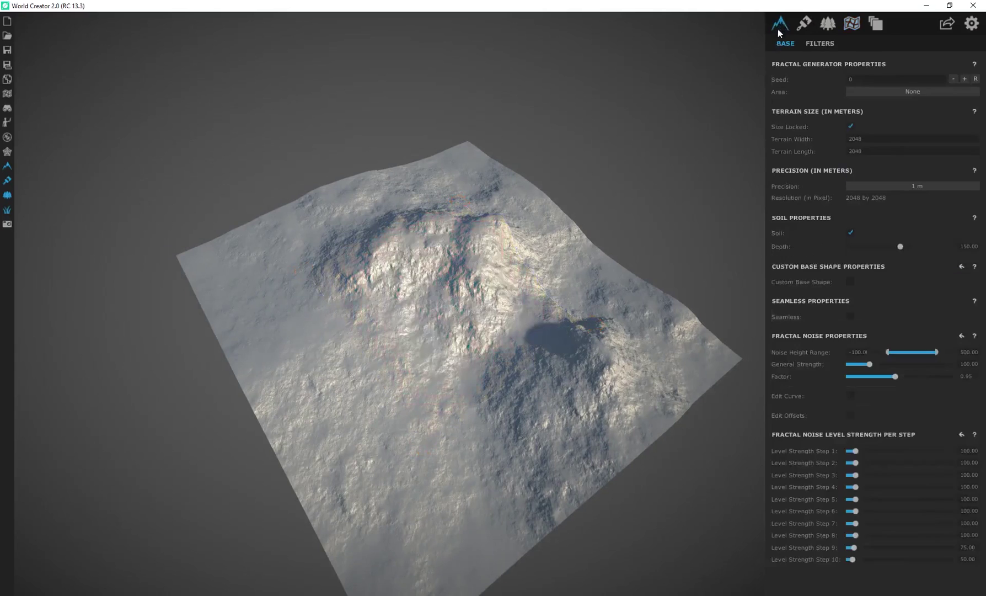
pyautogui.click(814, 44)
pyautogui.click(793, 80)
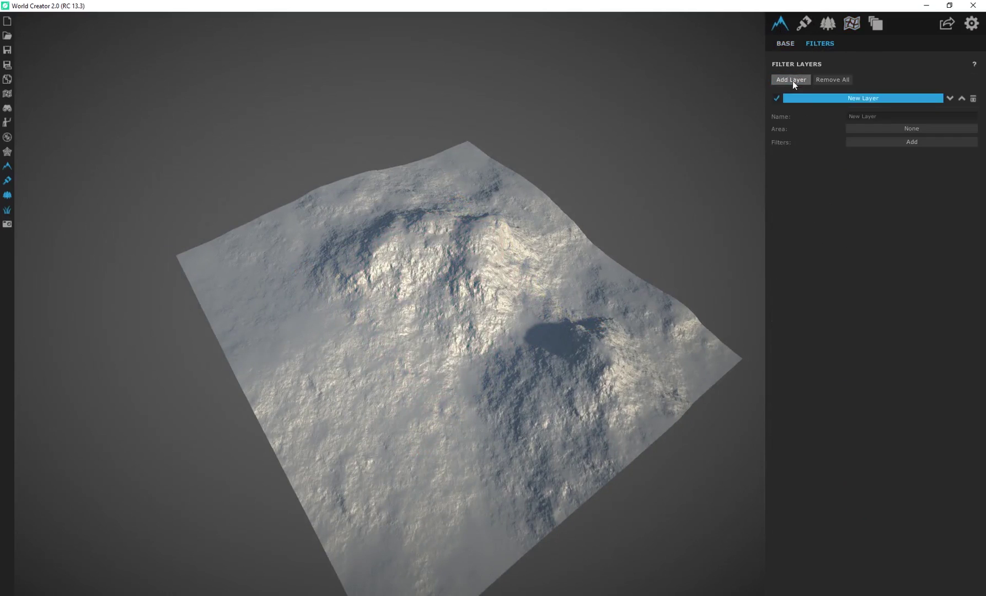
pyautogui.click(910, 141)
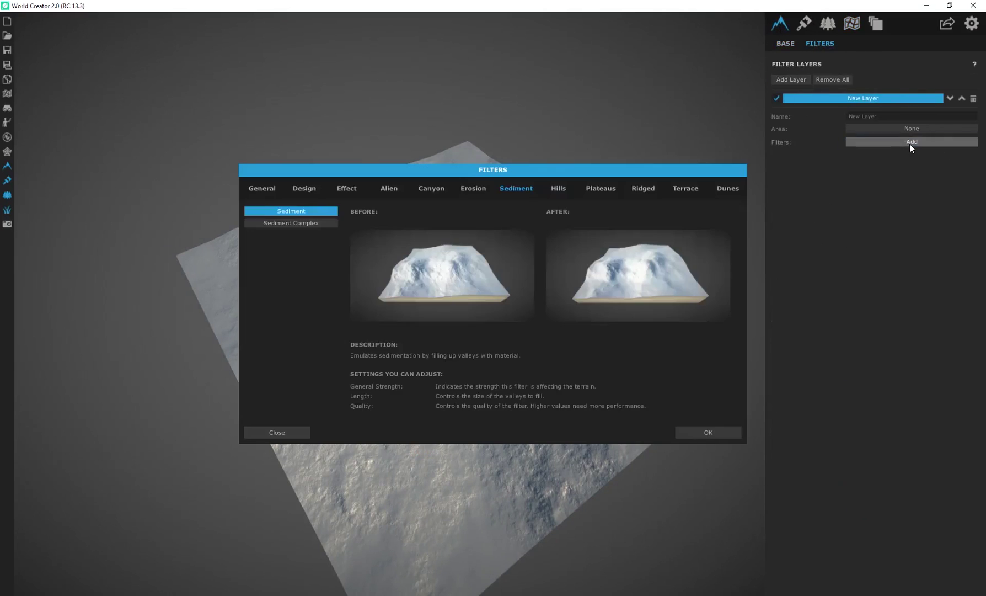
pyautogui.click(473, 188)
pyautogui.click(291, 235)
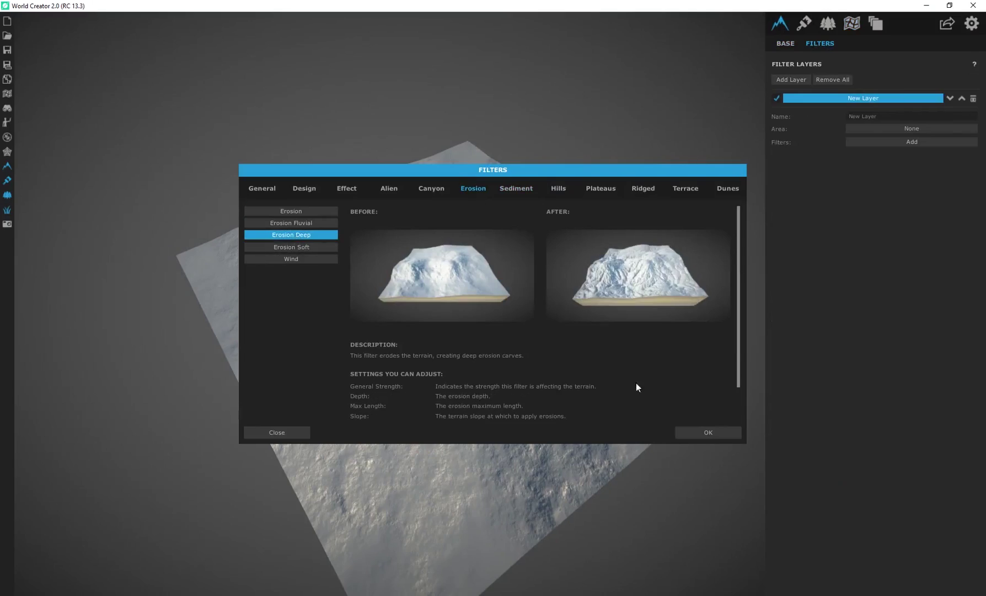
pyautogui.click(696, 431)
pyautogui.moveTo(471, 348); pyautogui.dragTo(389, 352, button='middle')
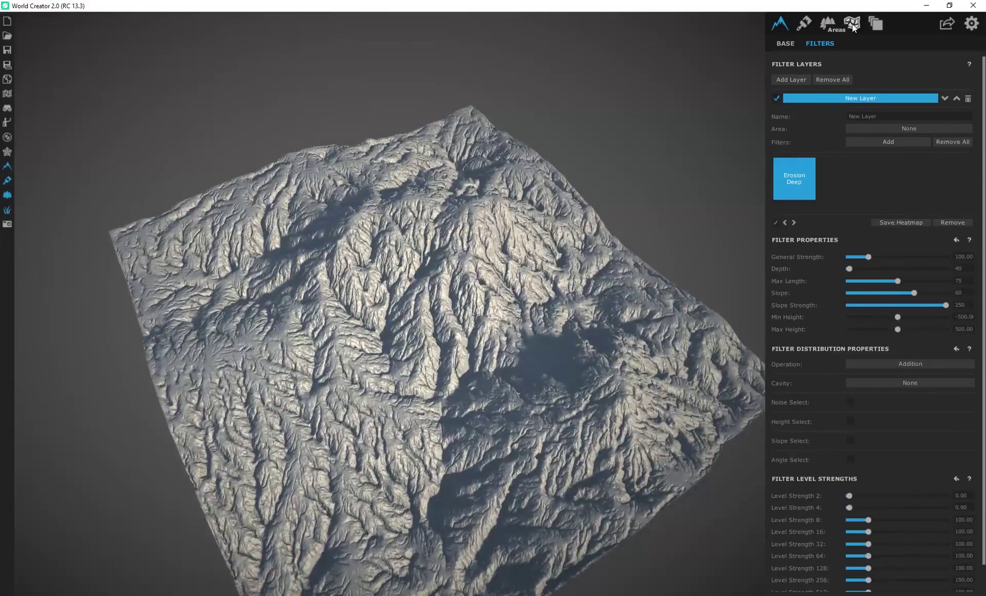
pyautogui.click(908, 129)
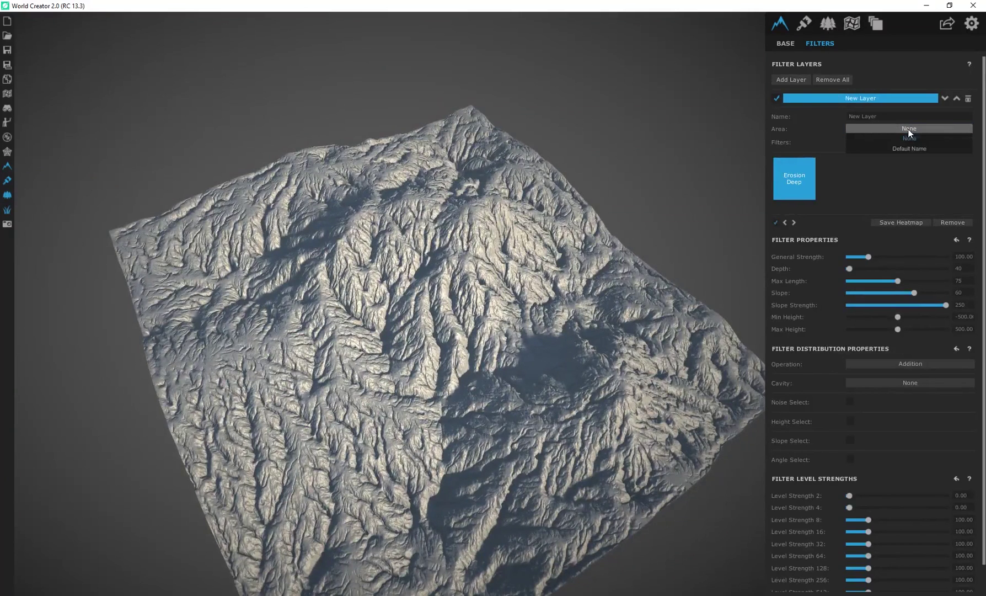
pyautogui.click(912, 150)
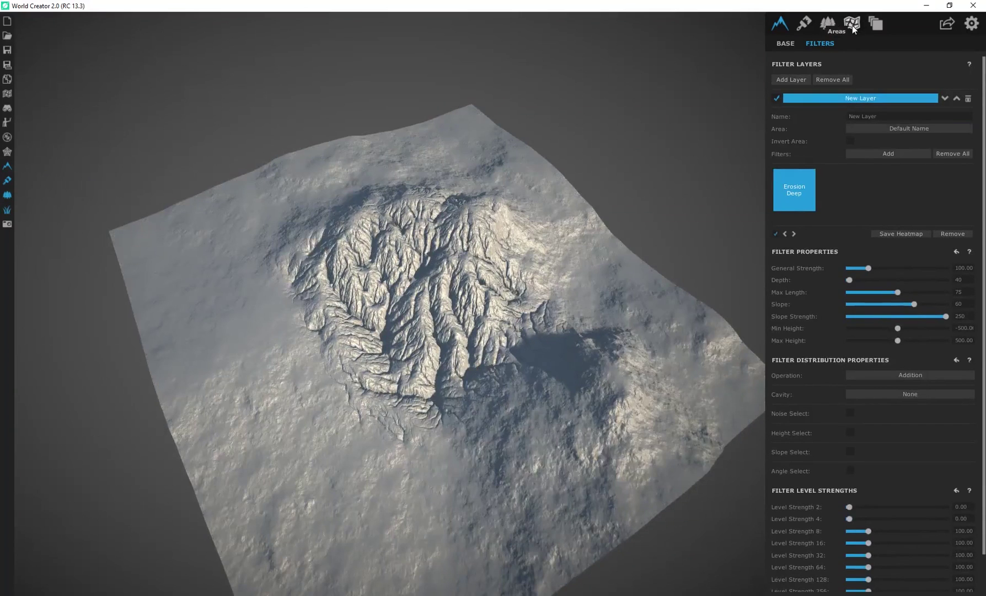
# Step: Stretch the Default Name area past two opposite terrain edges to about 2350 wide by 1026 long and inspect the erosion
pyautogui.click(852, 26)
pyautogui.click(880, 101)
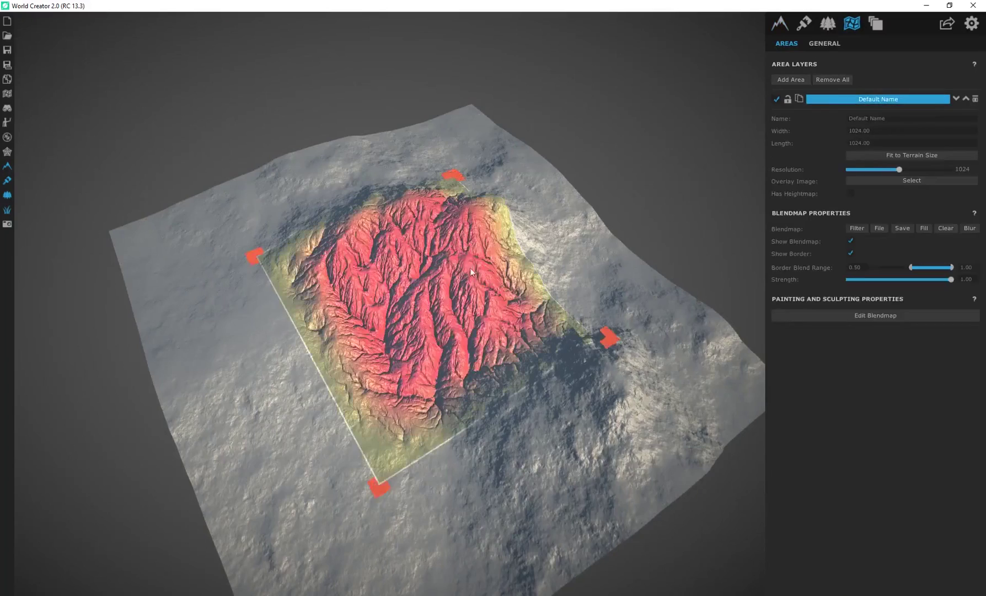
pyautogui.moveTo(470, 267); pyautogui.dragTo(430, 334, button='middle')
pyautogui.moveTo(396, 406); pyautogui.dragTo(312, 391, button='middle')
pyautogui.moveTo(311, 391); pyautogui.dragTo(304, 518)
pyautogui.moveTo(273, 190); pyautogui.dragTo(275, 78)
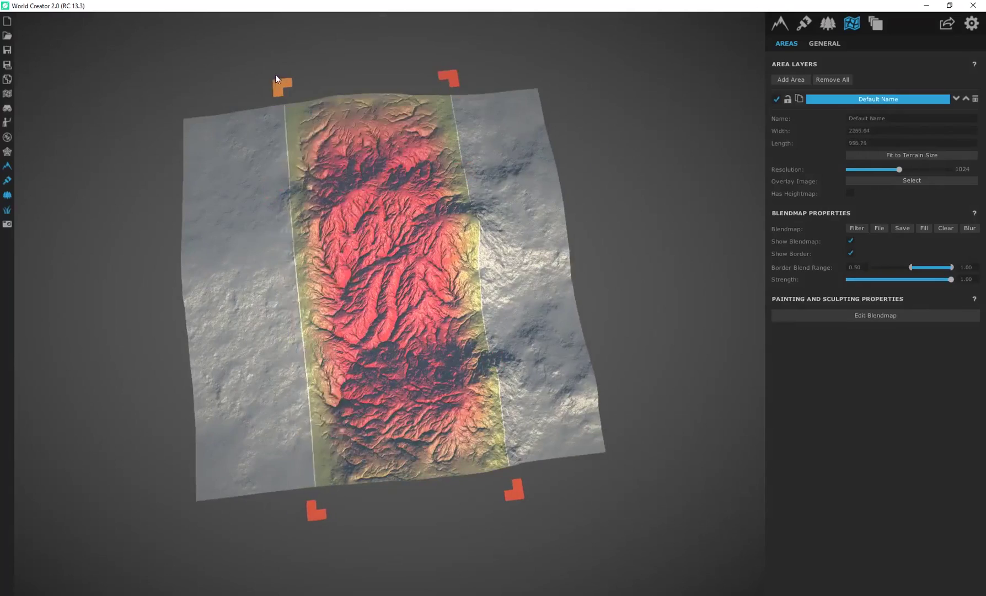
pyautogui.moveTo(273, 147); pyautogui.dragTo(492, 223, button='middle')
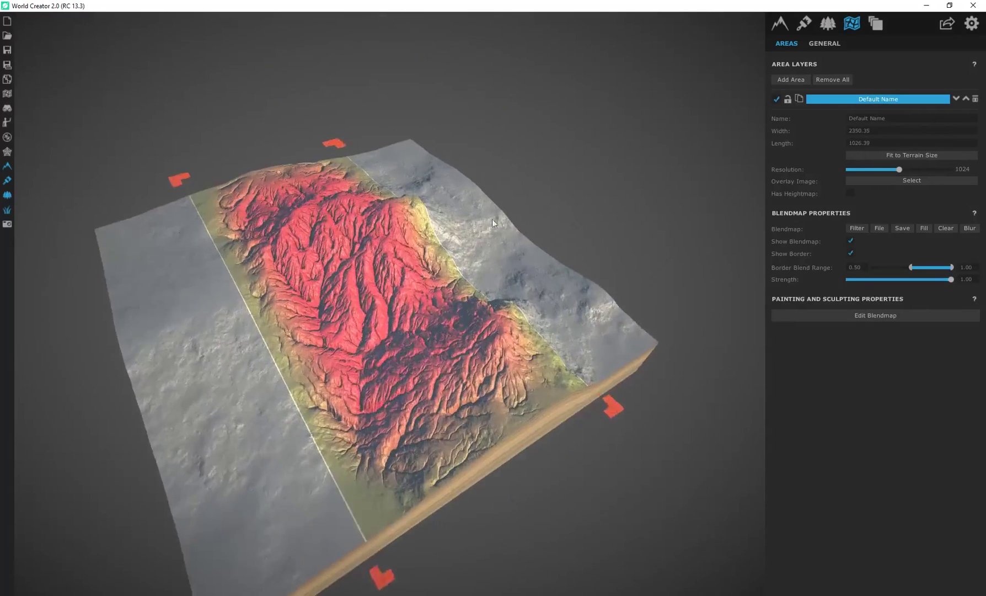
pyautogui.click(786, 25)
pyautogui.moveTo(387, 313); pyautogui.dragTo(424, 342, button='middle')
pyautogui.scroll(3, 289, 392)
pyautogui.scroll(-2, 425, 342)
# Step: Shrink the Default Name area back inside the terrain to about 1426 wide by 869 long
pyautogui.click(852, 25)
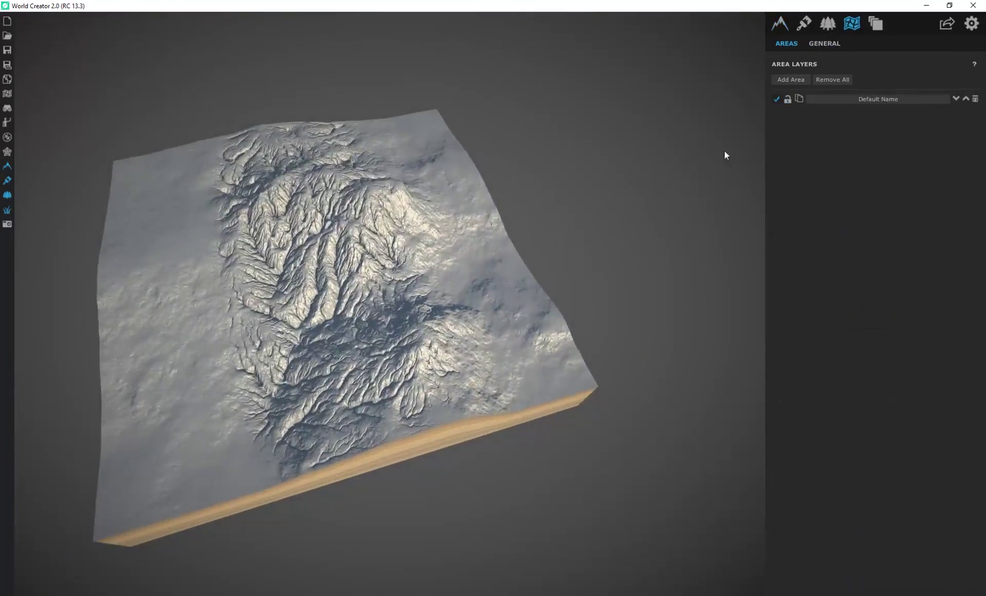
pyautogui.click(861, 96)
pyautogui.moveTo(333, 372); pyautogui.dragTo(441, 320, button='right')
pyautogui.moveTo(505, 237); pyautogui.dragTo(456, 249, button='right')
pyautogui.scroll(2, 456, 248)
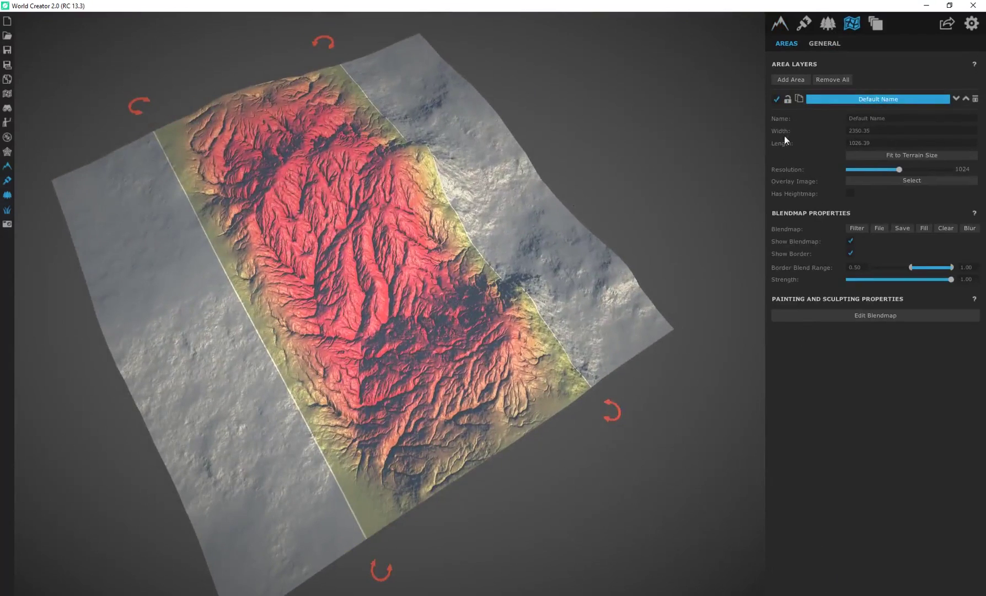
pyautogui.moveTo(611, 411); pyautogui.dragTo(534, 344)
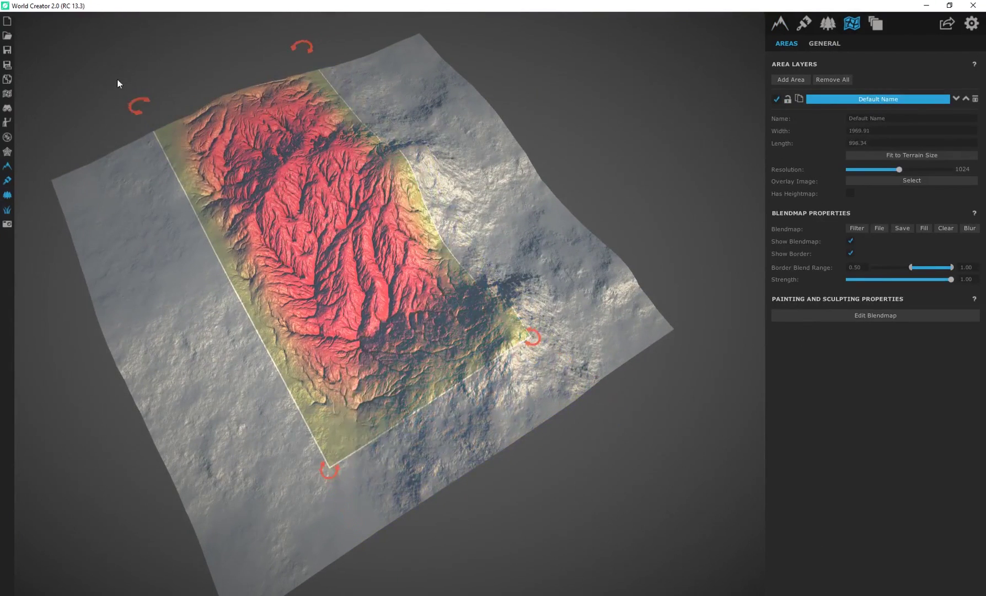
pyautogui.moveTo(138, 104); pyautogui.dragTo(189, 173)
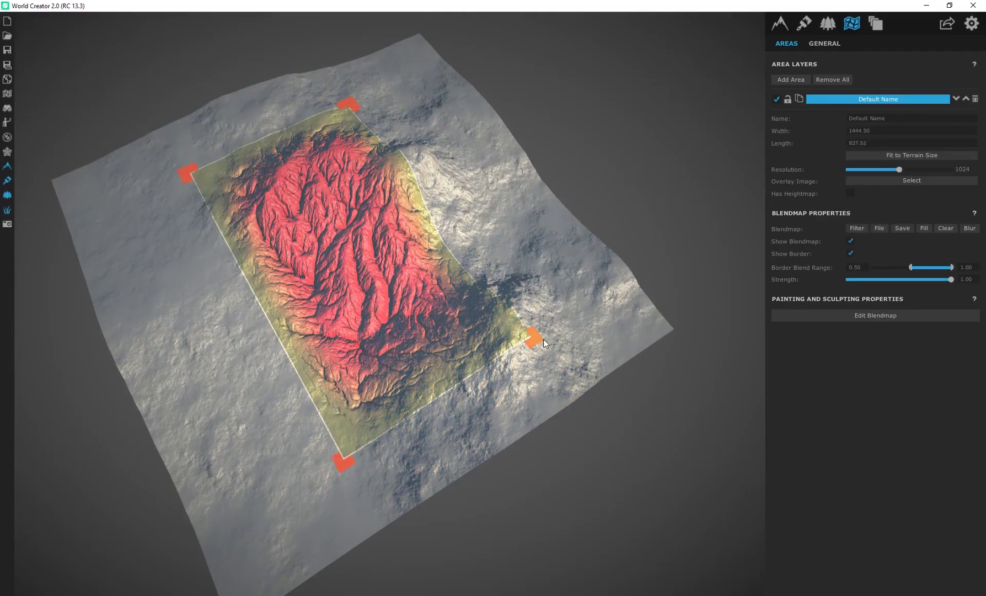
pyautogui.moveTo(543, 339); pyautogui.dragTo(557, 331)
pyautogui.moveTo(480, 288); pyautogui.dragTo(447, 273, button='right')
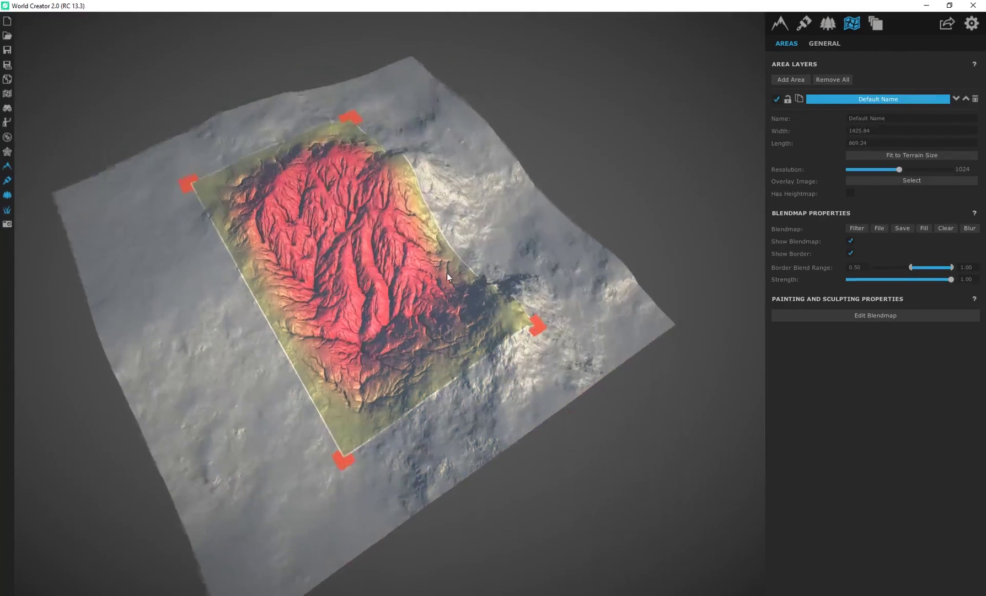
# Step: Fit the Default Name area to the terrain size and shrink it from two opposite corners to about 1722 wide by 874 long
pyautogui.click(886, 154)
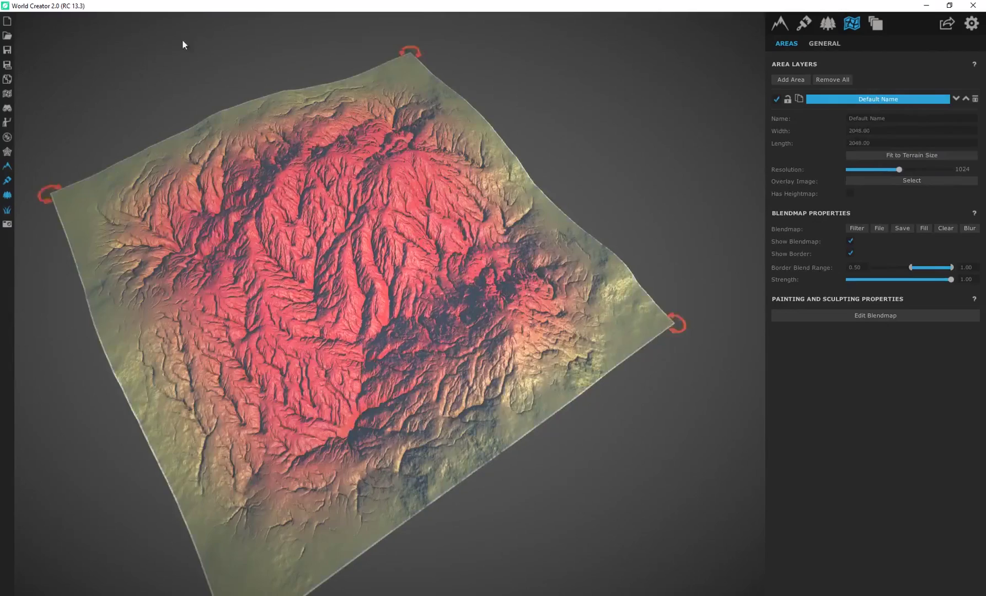
pyautogui.moveTo(490, 327); pyautogui.dragTo(347, 338, button='right')
pyautogui.moveTo(374, 253); pyautogui.dragTo(558, 243, button='right')
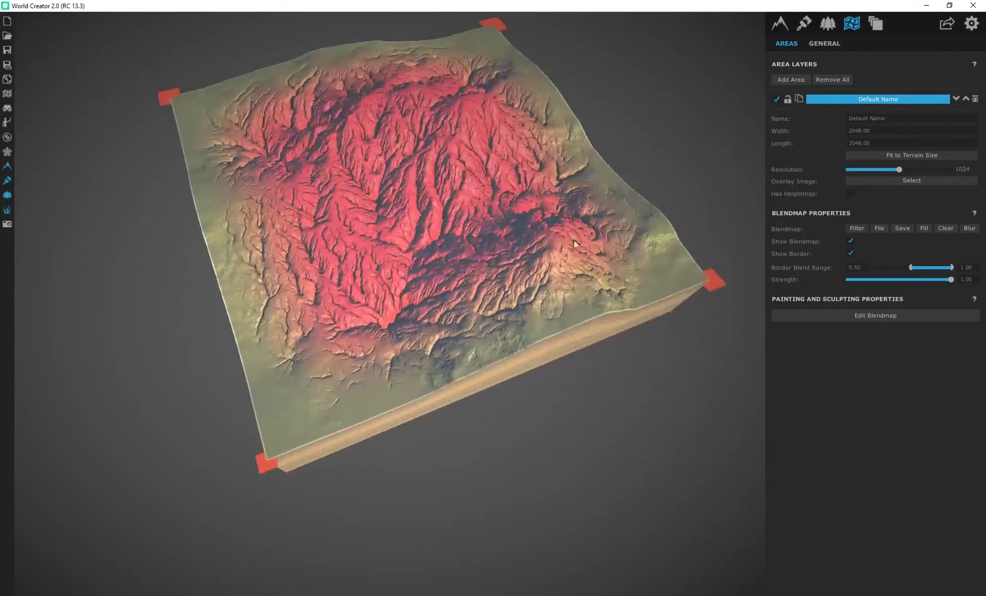
pyautogui.moveTo(709, 287); pyautogui.dragTo(596, 297)
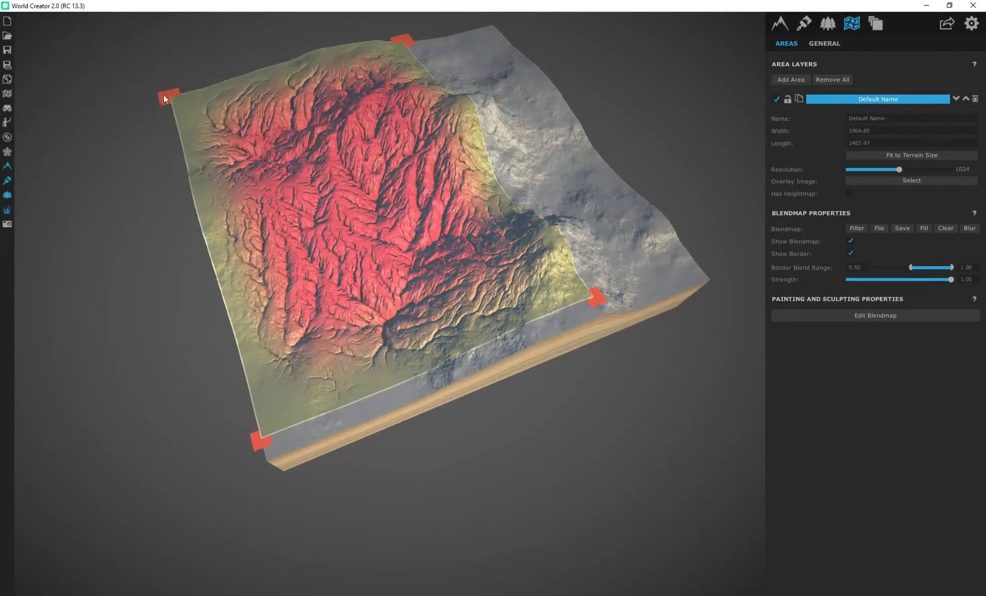
pyautogui.moveTo(164, 99); pyautogui.dragTo(273, 83)
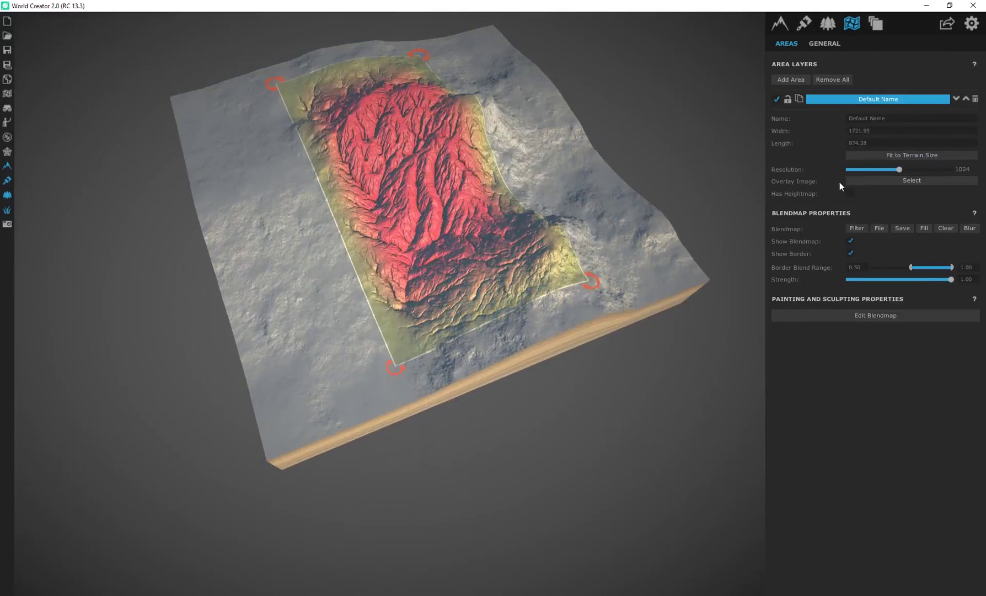
# Step: Examine the eroded Default Name area up close and from several angles around the mountain
pyautogui.scroll(5, 715, 251)
pyautogui.scroll(3, 417, 245)
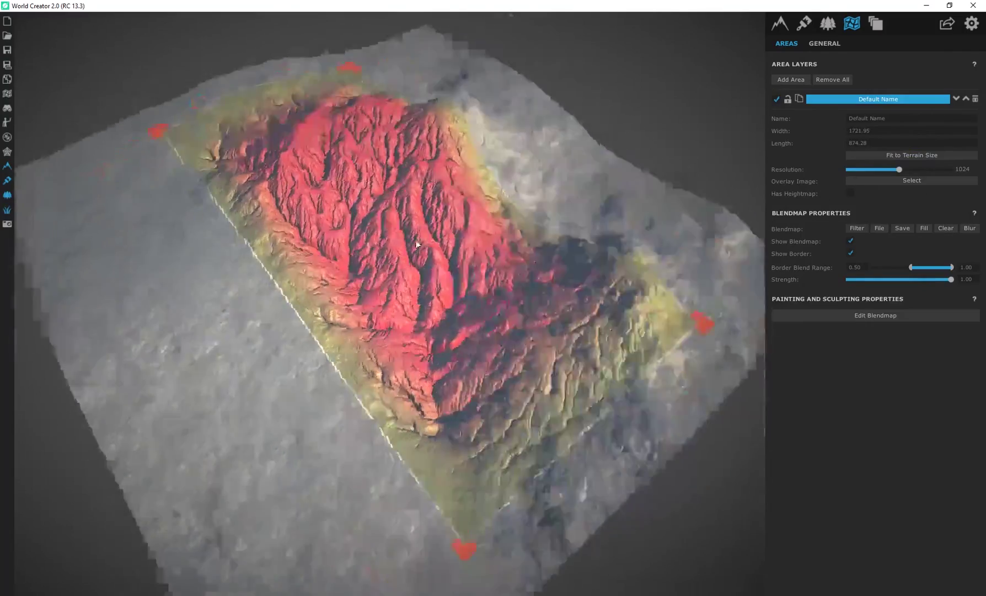
pyautogui.moveTo(417, 245); pyautogui.dragTo(359, 222, button='middle')
pyautogui.scroll(-2, 359, 222)
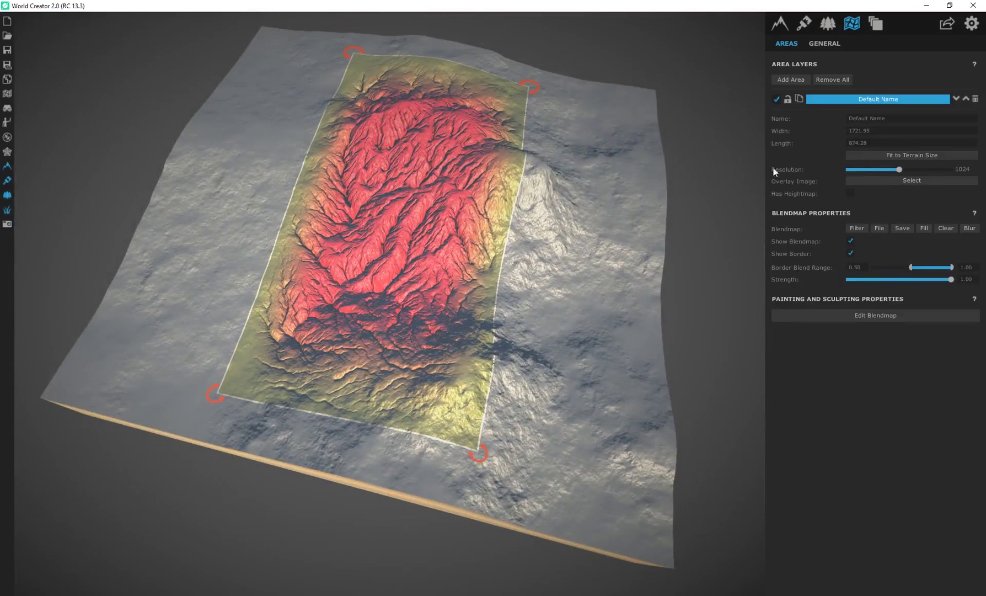
pyautogui.scroll(3, 551, 221)
pyautogui.moveTo(552, 220); pyautogui.dragTo(435, 280, button='middle')
pyautogui.scroll(-3, 435, 281)
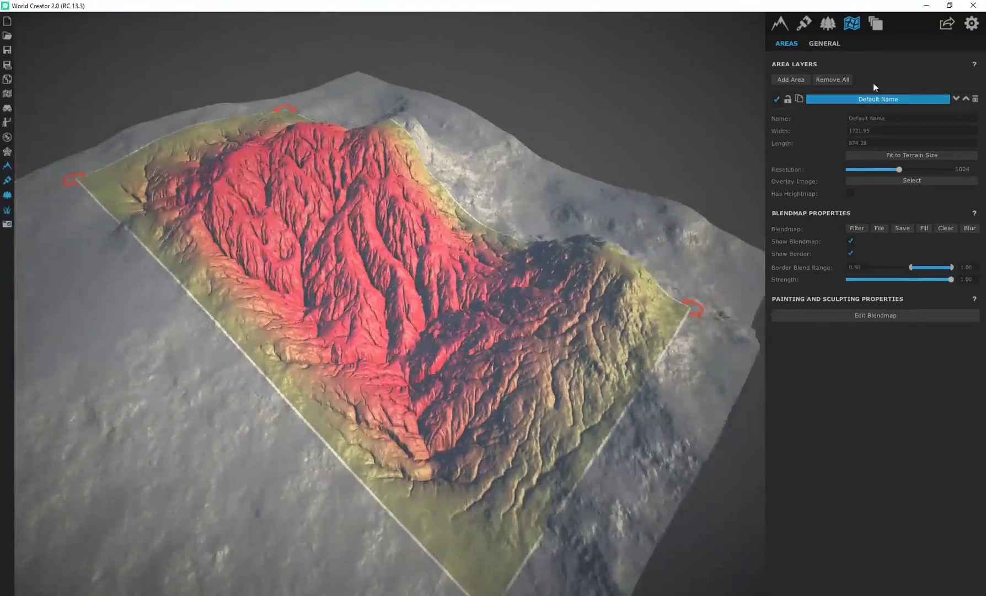
# Step: Open the terrain's base properties and inspect the eroded mountain without the area overlay
pyautogui.click(779, 25)
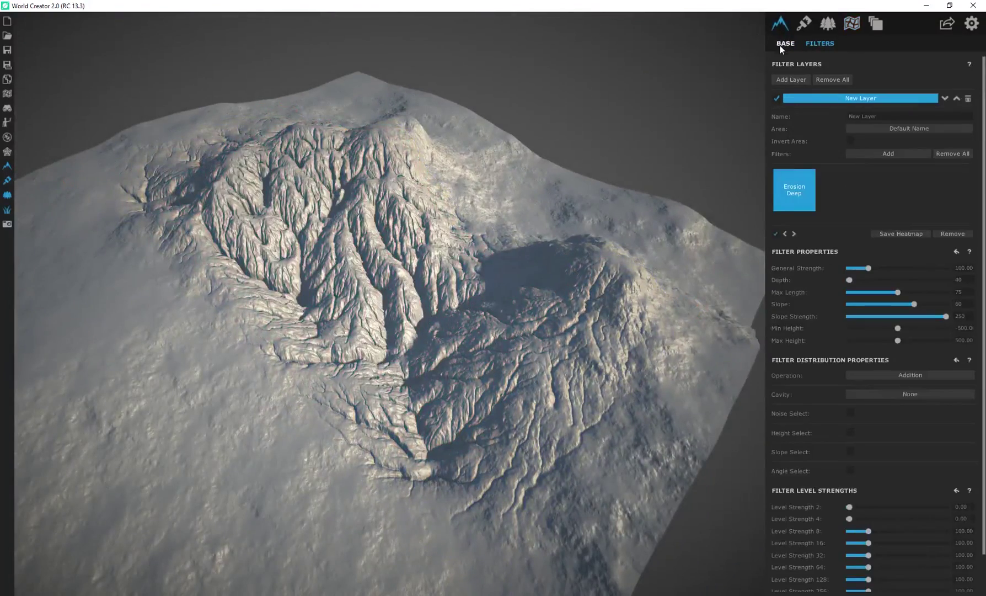
pyautogui.click(780, 45)
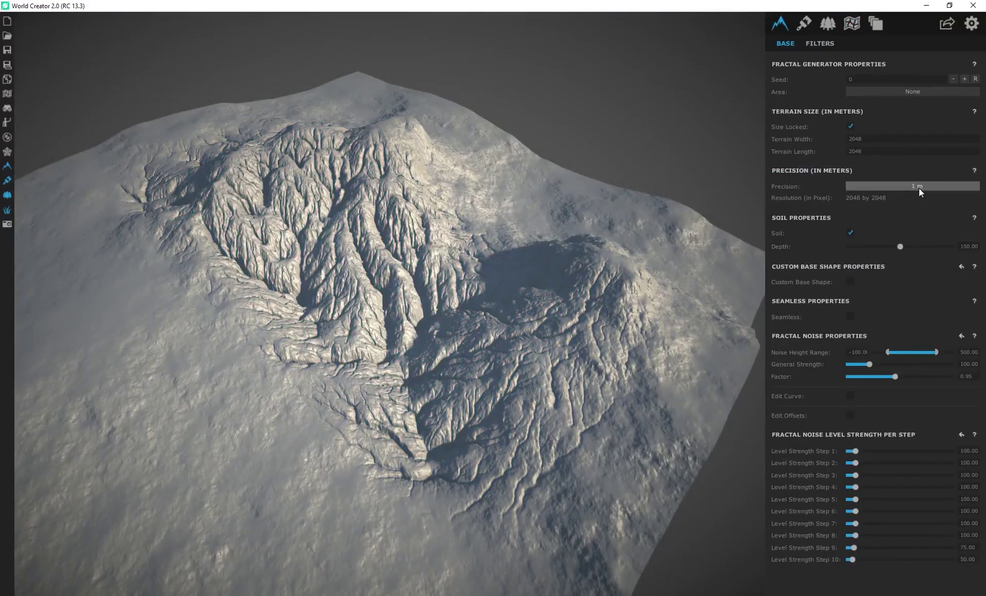
pyautogui.moveTo(579, 286); pyautogui.dragTo(512, 320, button='middle')
pyautogui.scroll(3, 512, 321)
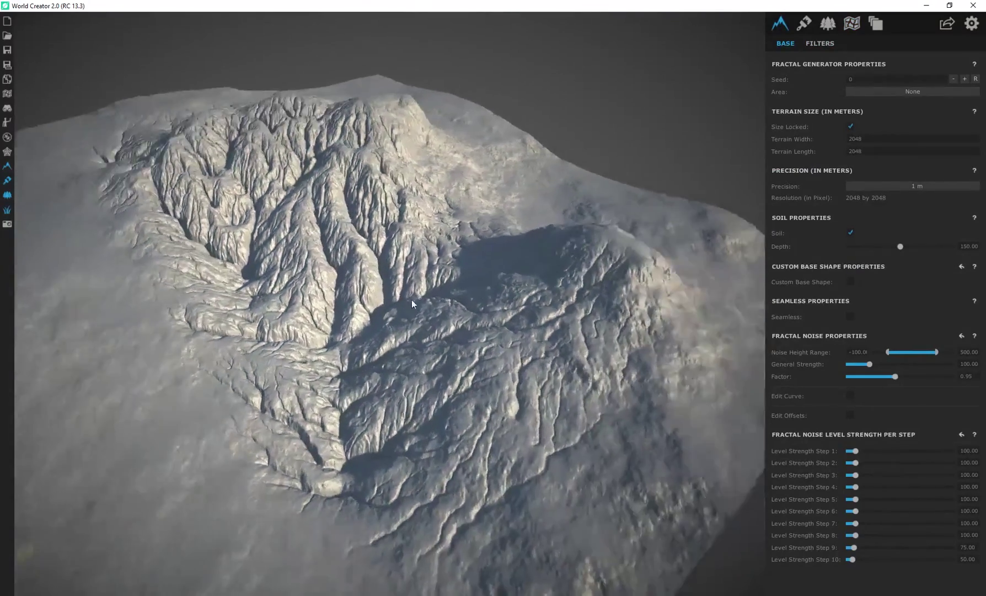
pyautogui.moveTo(411, 300)
pyautogui.mouseDown(button='middle')
pyautogui.moveTo(513, 271)
pyautogui.moveTo(436, 309)
pyautogui.moveTo(414, 301)
pyautogui.mouseUp(button='middle')
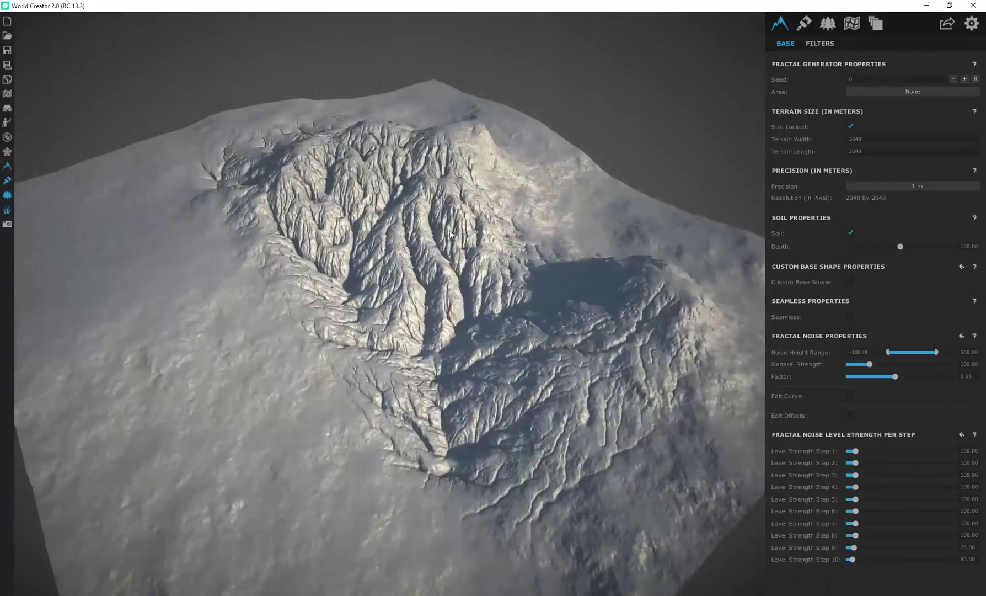
# Step: Open the Default Name area layer, examine its blendmap overlay from several angles and toggle its border display off and on
pyautogui.click(850, 24)
pyautogui.click(879, 100)
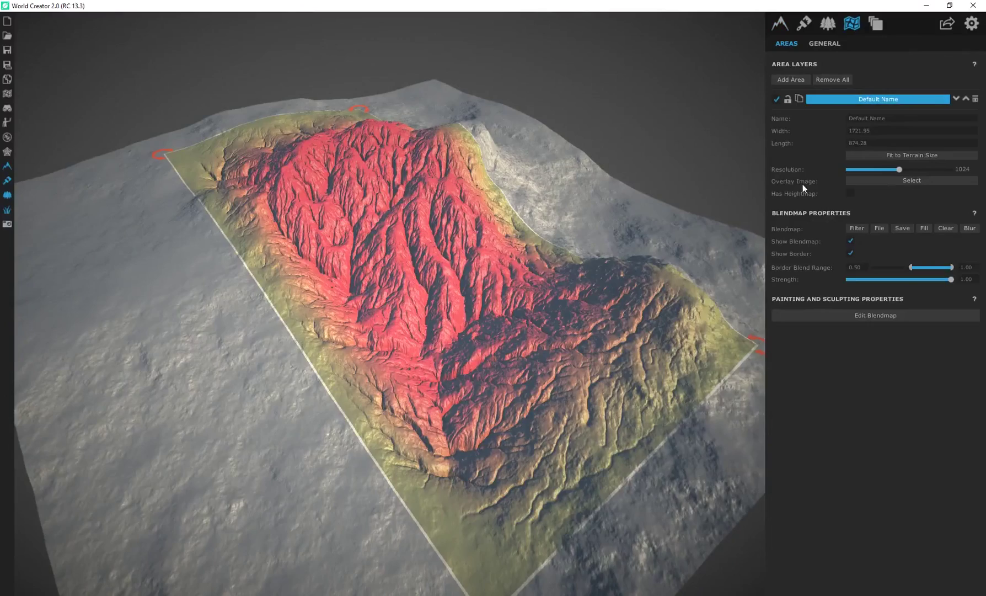
pyautogui.moveTo(526, 272); pyautogui.dragTo(475, 292, button='middle')
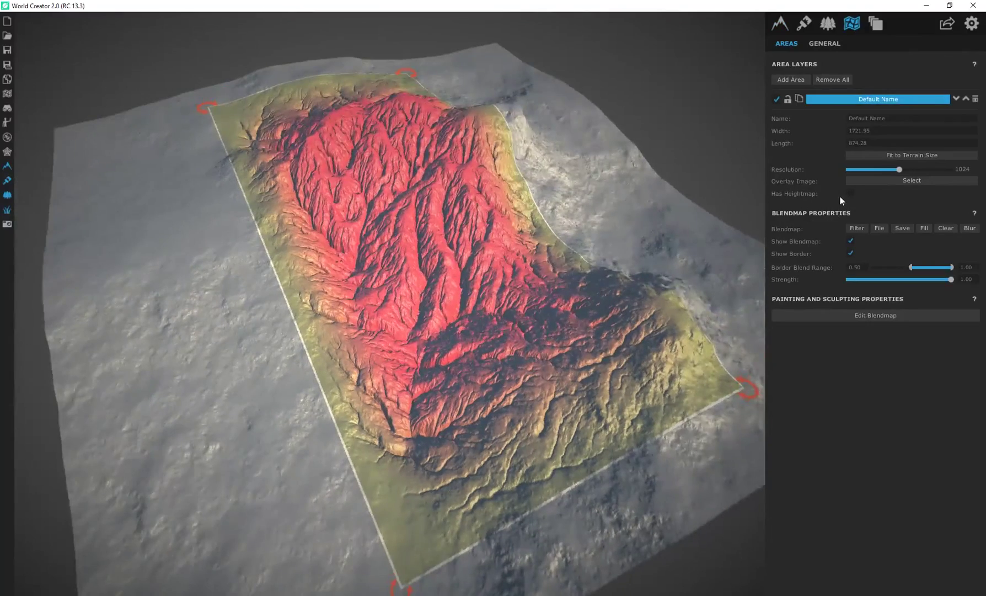
pyautogui.moveTo(598, 246); pyautogui.dragTo(509, 260, button='middle')
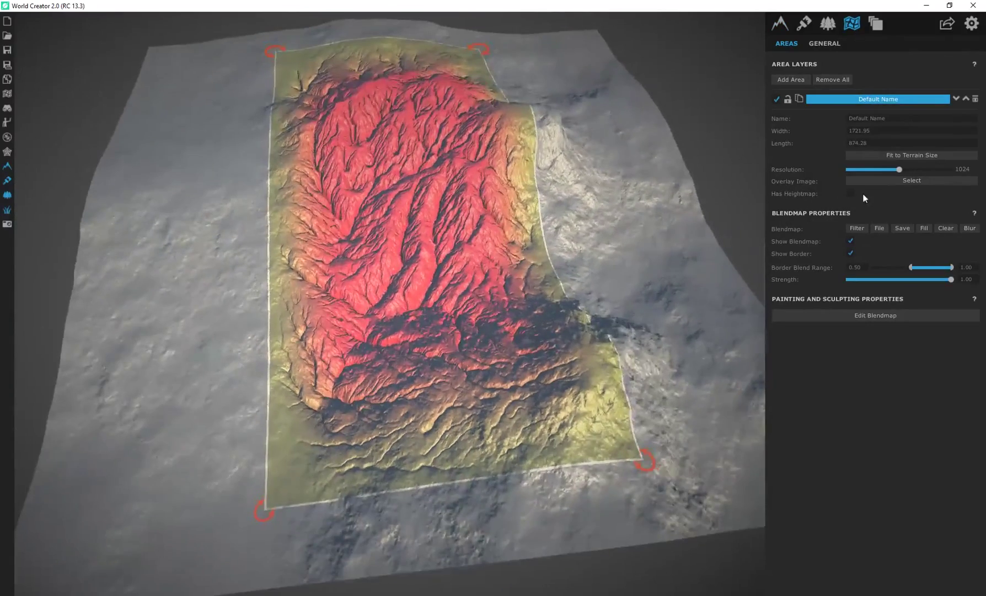
pyautogui.moveTo(486, 217); pyautogui.dragTo(579, 196, button='middle')
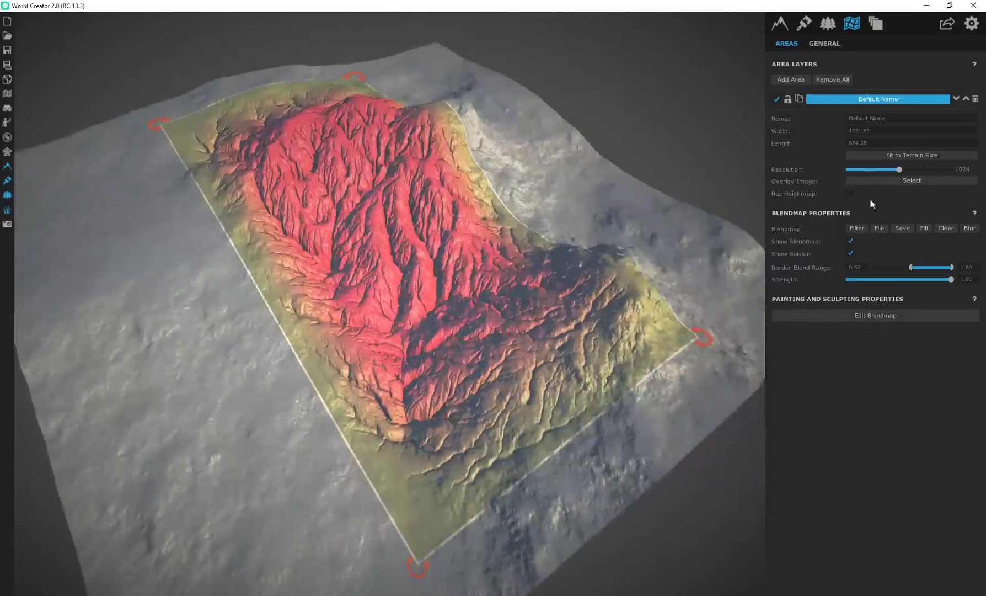
pyautogui.moveTo(589, 258); pyautogui.dragTo(574, 278, button='middle')
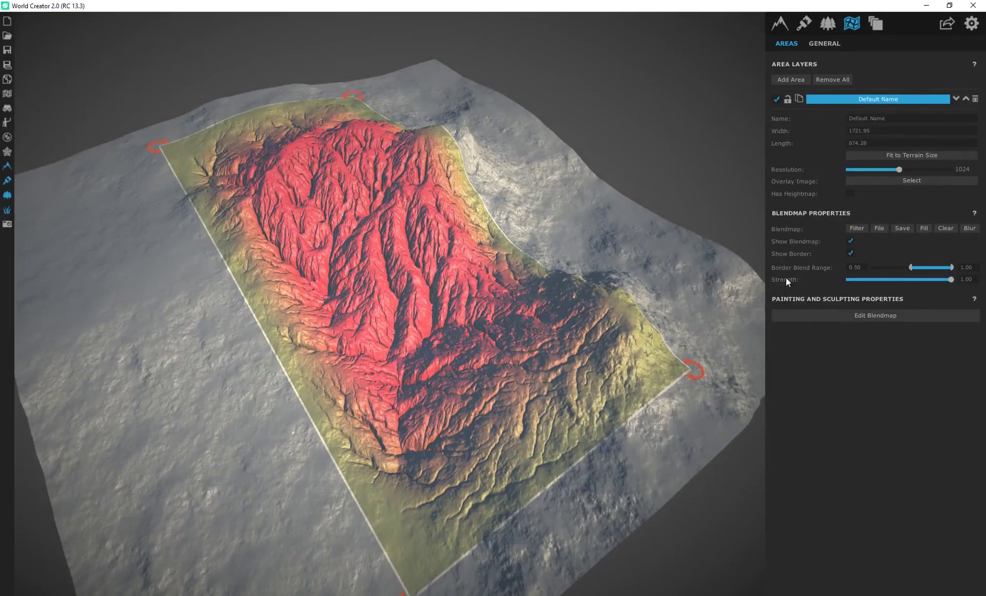
pyautogui.moveTo(593, 307); pyautogui.dragTo(541, 292, button='middle')
pyautogui.moveTo(557, 240); pyautogui.dragTo(552, 265, button='middle')
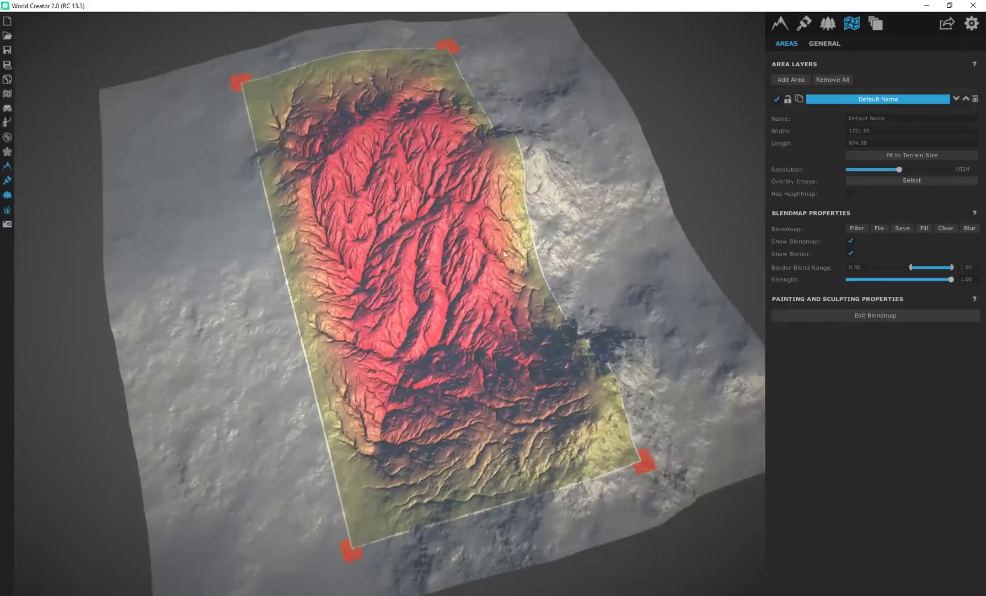
pyautogui.click(850, 254)
pyautogui.click(850, 253)
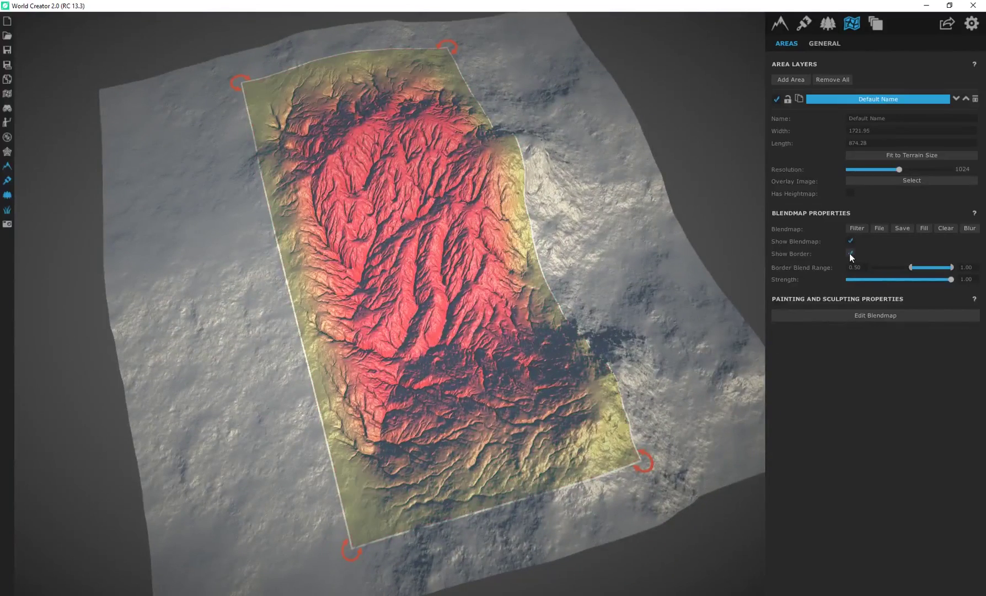
# Step: Adjust how softly the Default Name area's edges fade by setting the lower border blend range to 0.57
pyautogui.moveTo(449, 272); pyautogui.dragTo(717, 259, button='middle')
pyautogui.moveTo(914, 269)
pyautogui.mouseDown()
pyautogui.moveTo(903, 276)
pyautogui.moveTo(953, 273)
pyautogui.moveTo(862, 269)
pyautogui.moveTo(953, 275)
pyautogui.moveTo(926, 272)
pyautogui.mouseUp()
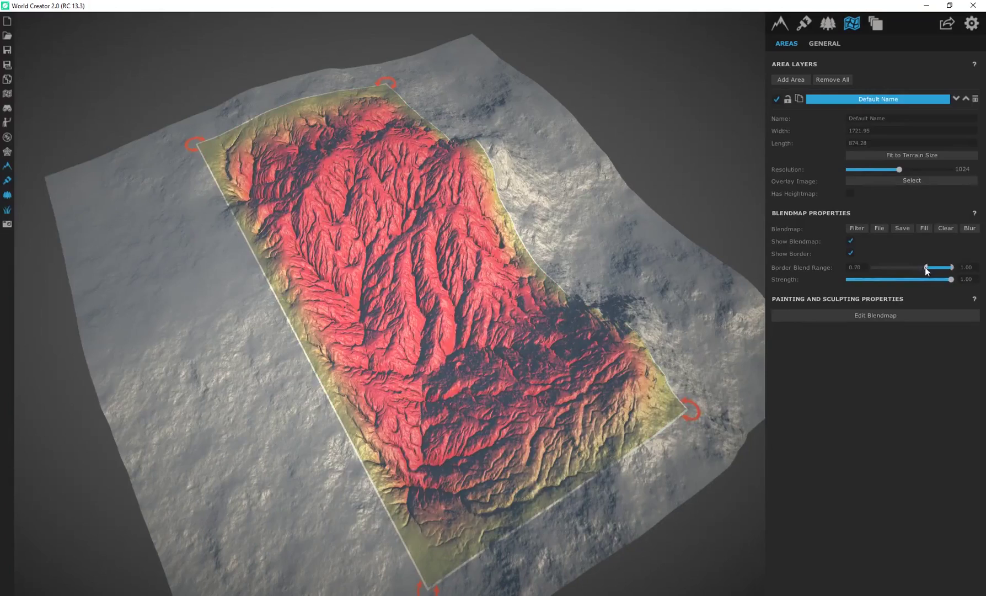
pyautogui.moveTo(925, 268); pyautogui.dragTo(955, 288)
pyautogui.moveTo(511, 369); pyautogui.dragTo(482, 349, button='middle')
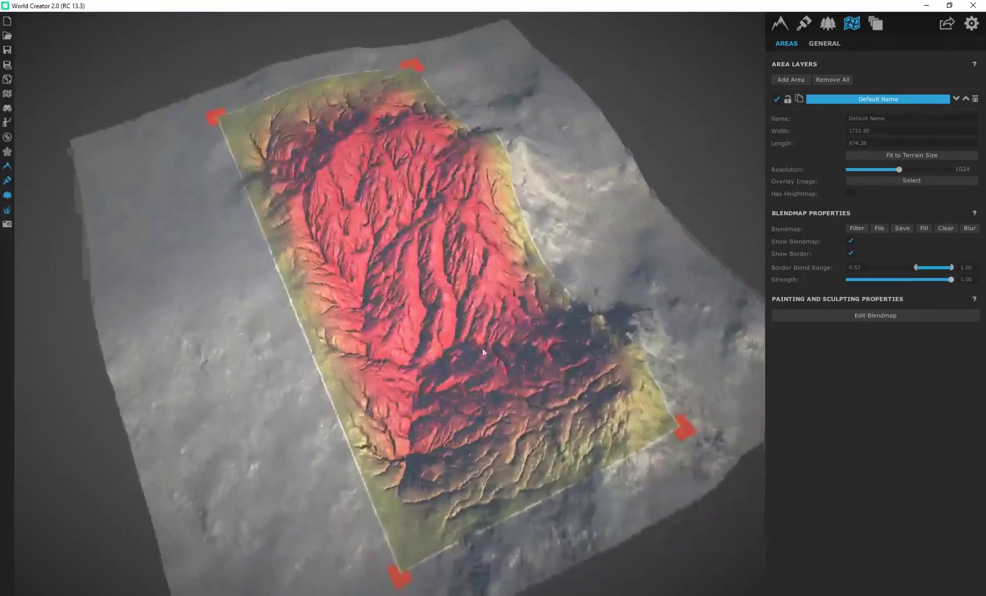
pyautogui.moveTo(483, 352); pyautogui.dragTo(467, 336, button='right')
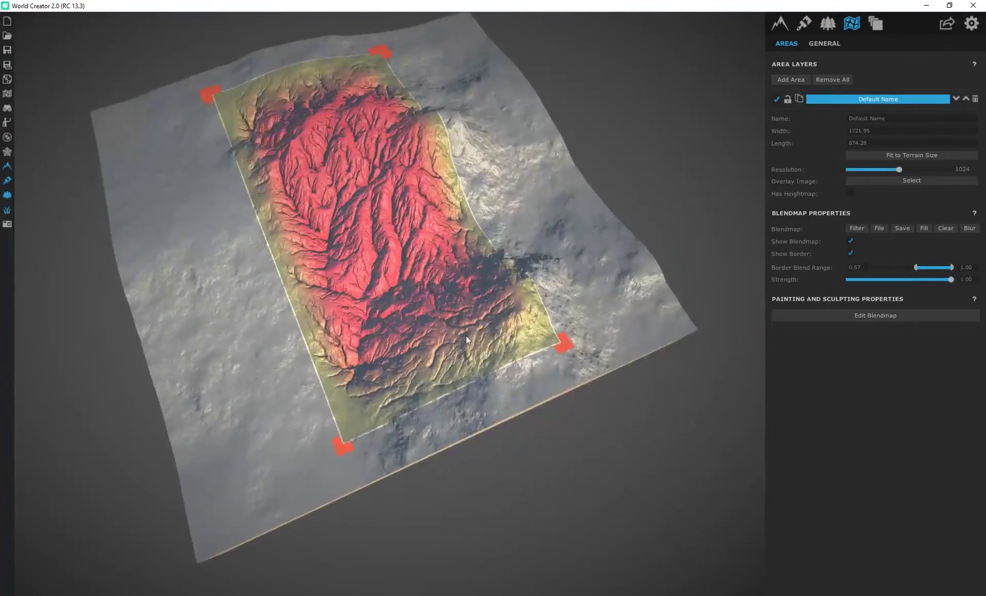
# Step: Shrink the Default Name area from its far corner to about 1592 wide by 854 long
pyautogui.moveTo(484, 317); pyautogui.dragTo(497, 320, button='middle')
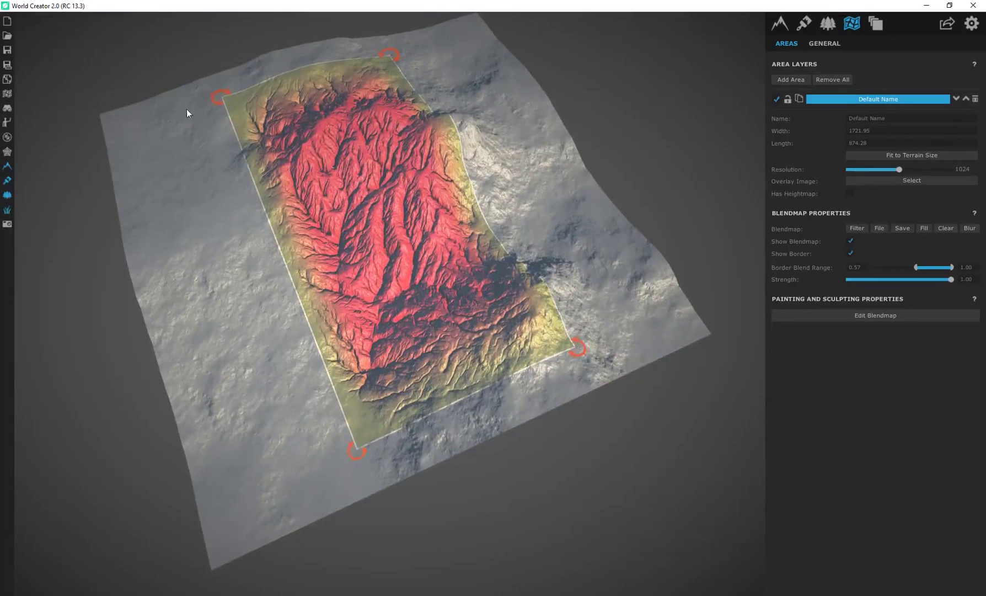
pyautogui.moveTo(215, 101); pyautogui.dragTo(232, 117)
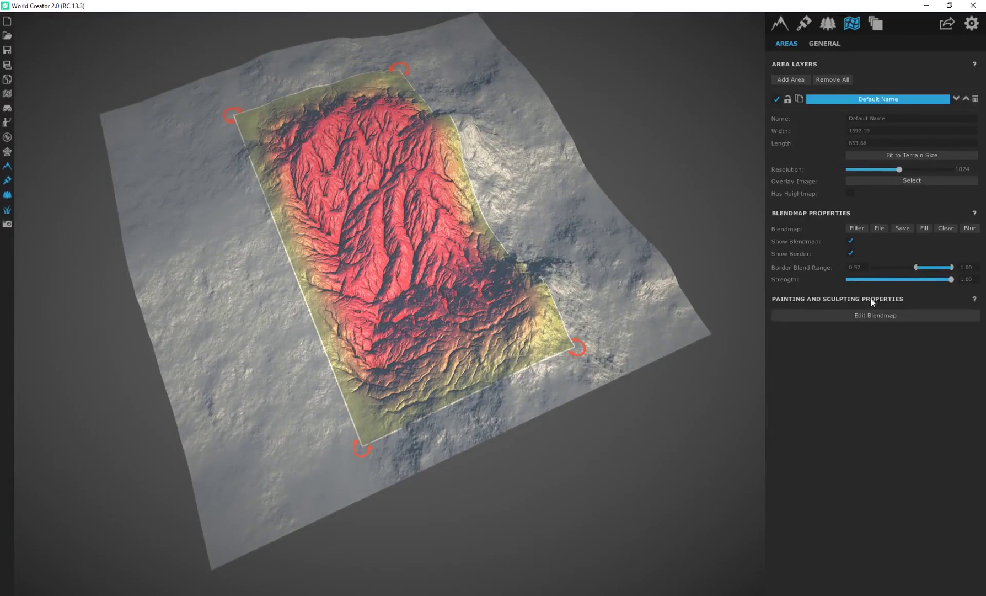
pyautogui.scroll(1, 329, 218)
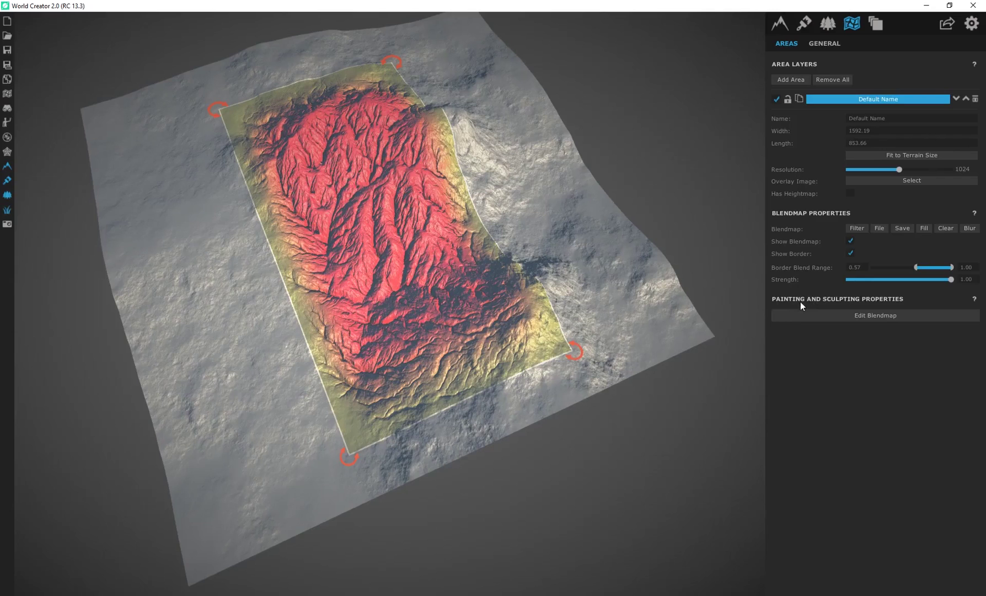
# Step: Start editing the Default Name area's blendmap with a soft round brush and clear its existing content
pyautogui.click(864, 315)
pyautogui.moveTo(601, 145); pyautogui.dragTo(549, 218, button='right')
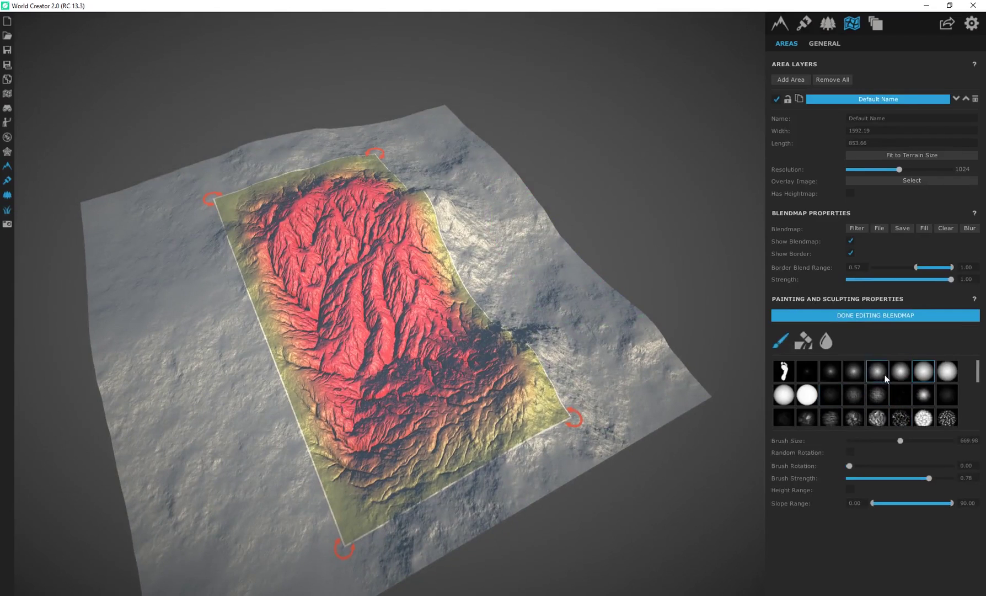
pyautogui.click(876, 373)
pyautogui.click(945, 227)
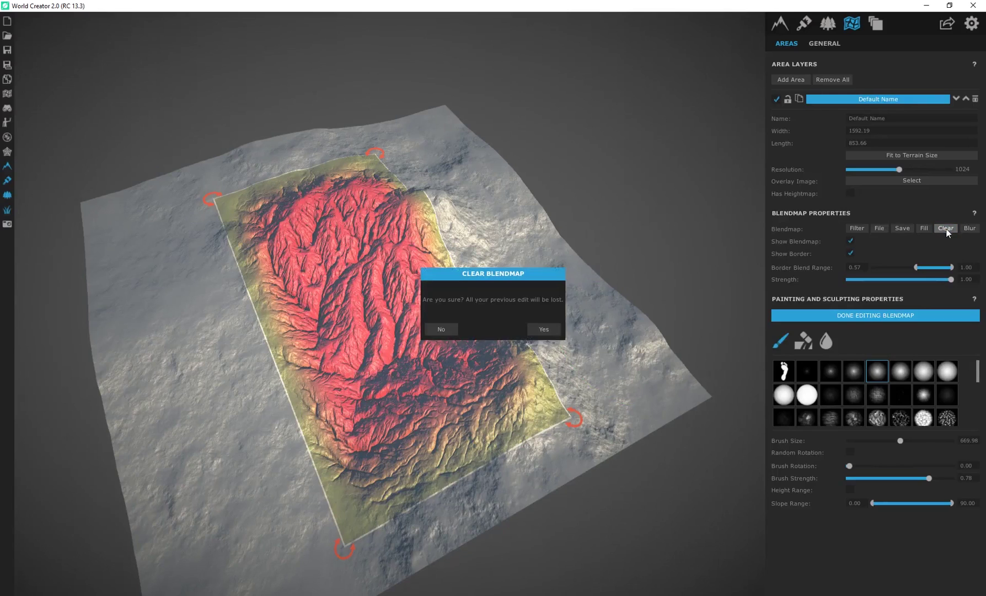
pyautogui.click(543, 329)
# Step: Paint the cleared blendmap over the mountain face and the smaller hill inside the area
pyautogui.moveTo(652, 262); pyautogui.dragTo(634, 286, button='right')
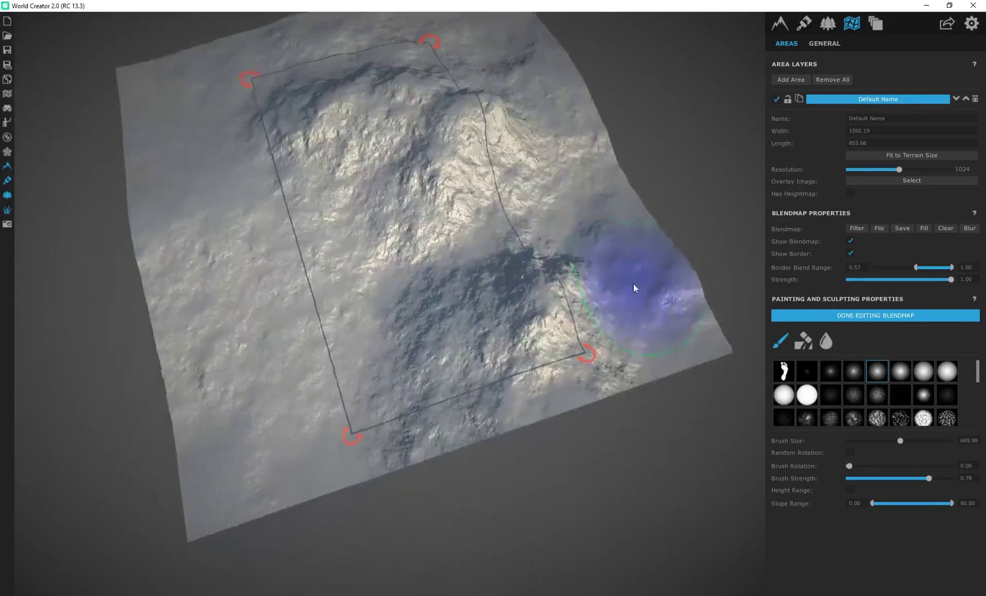
pyautogui.moveTo(476, 235); pyautogui.dragTo(552, 321, button='middle')
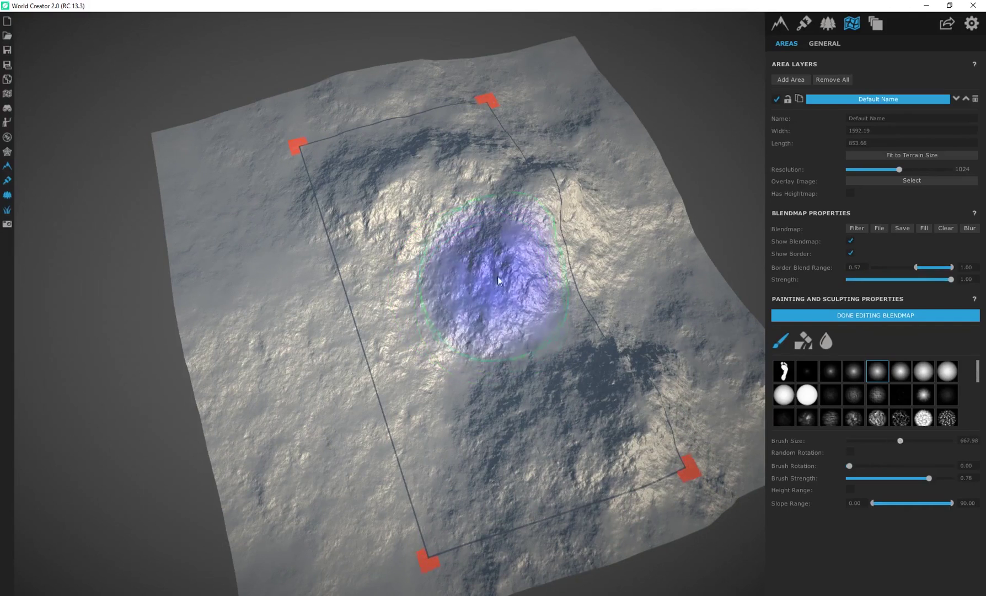
pyautogui.moveTo(475, 275); pyautogui.dragTo(481, 288)
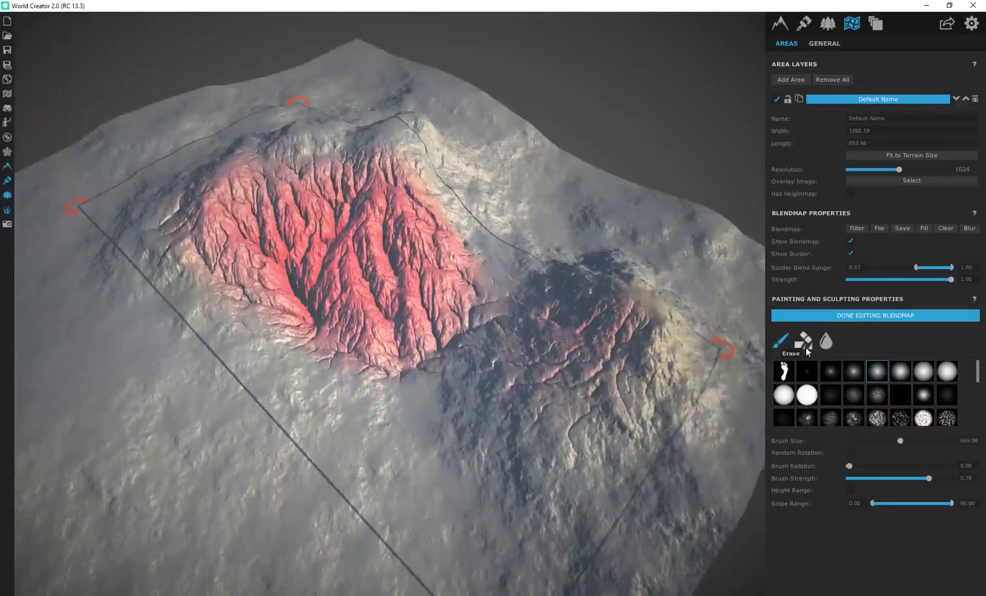
# Step: Erase the painted blendmap through the middle of the mountain face, leaving separate patches on either side
pyautogui.click(805, 343)
pyautogui.moveTo(422, 303)
pyautogui.mouseDown()
pyautogui.moveTo(451, 376)
pyautogui.moveTo(380, 275)
pyautogui.moveTo(490, 271)
pyautogui.mouseUp()
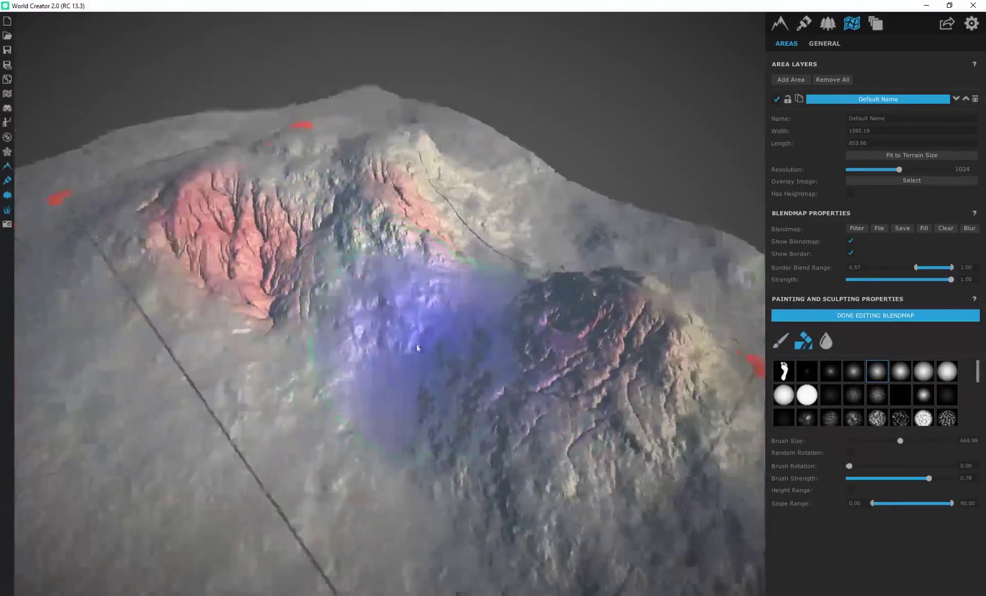
pyautogui.moveTo(417, 344)
pyautogui.mouseDown(button='right')
pyautogui.moveTo(345, 358)
pyautogui.moveTo(469, 377)
pyautogui.mouseUp(button='right')
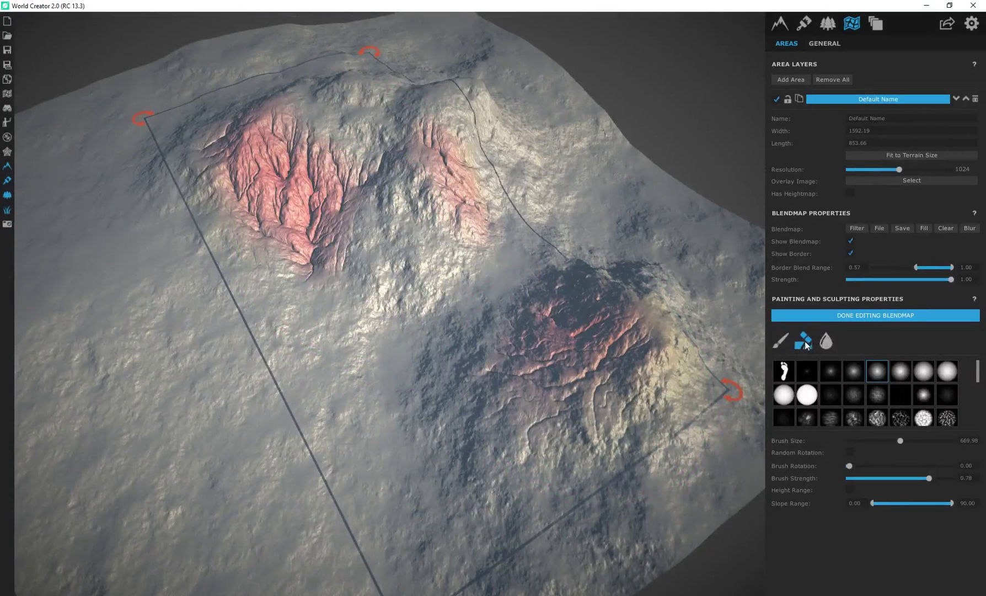
# Step: Blur the remaining blendmap patches and paint over the central ridge between the mountain and the smaller hill
pyautogui.click(820, 343)
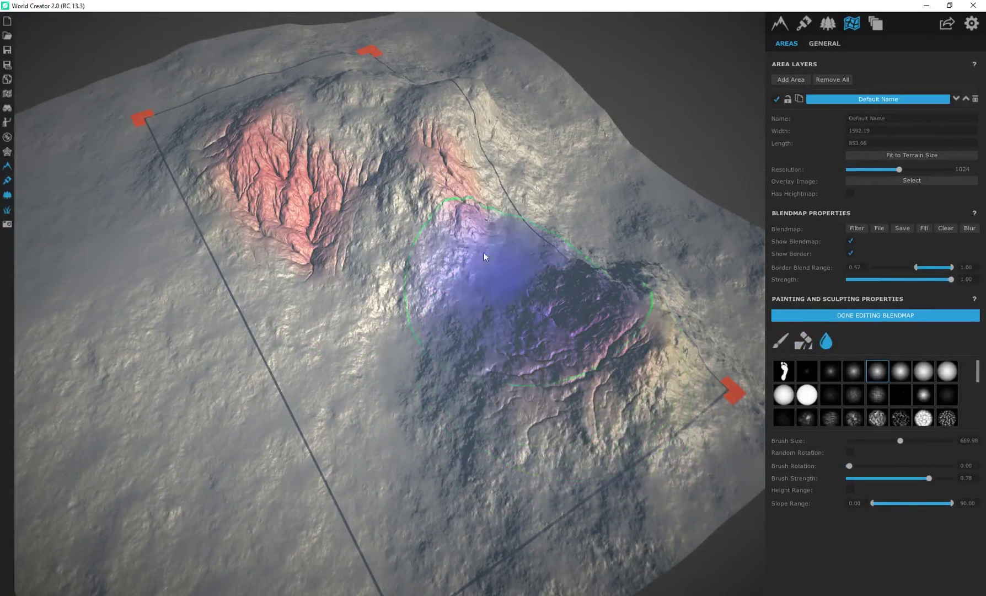
pyautogui.moveTo(424, 181)
pyautogui.mouseDown()
pyautogui.moveTo(333, 182)
pyautogui.moveTo(470, 253)
pyautogui.moveTo(310, 193)
pyautogui.mouseUp()
pyautogui.moveTo(474, 238); pyautogui.dragTo(465, 243)
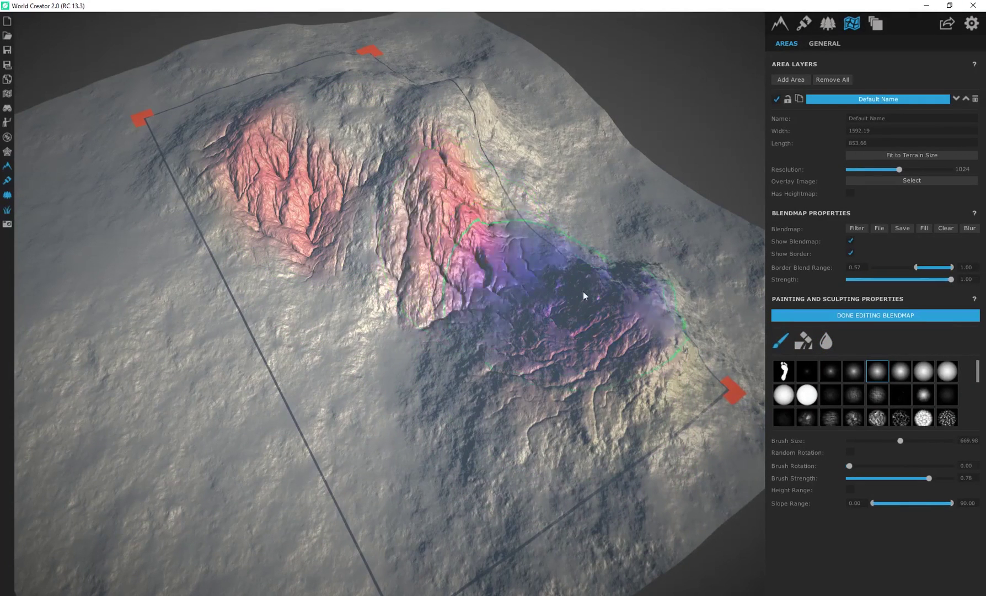
# Step: Browse the available brush shapes and set the brush rotation to 70.25
pyautogui.scroll(-1, 902, 398)
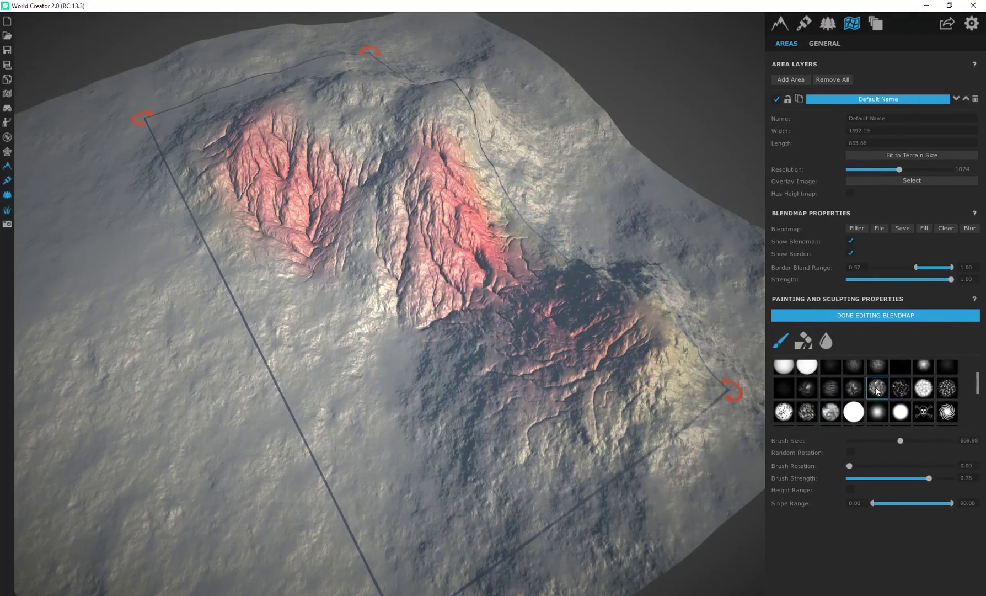
pyautogui.scroll(-1, 859, 396)
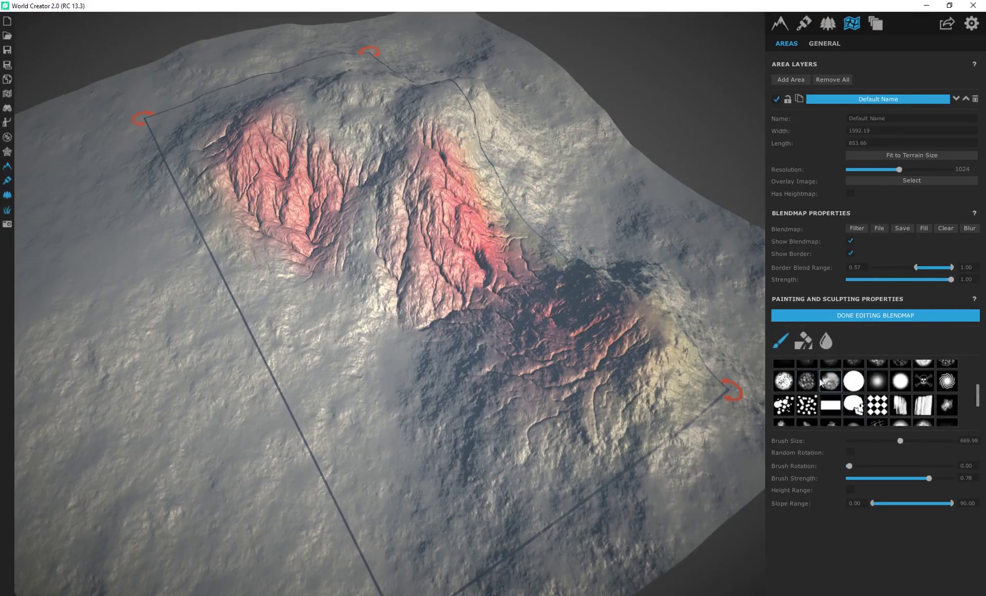
pyautogui.scroll(-2, 820, 389)
pyautogui.scroll(1, 901, 396)
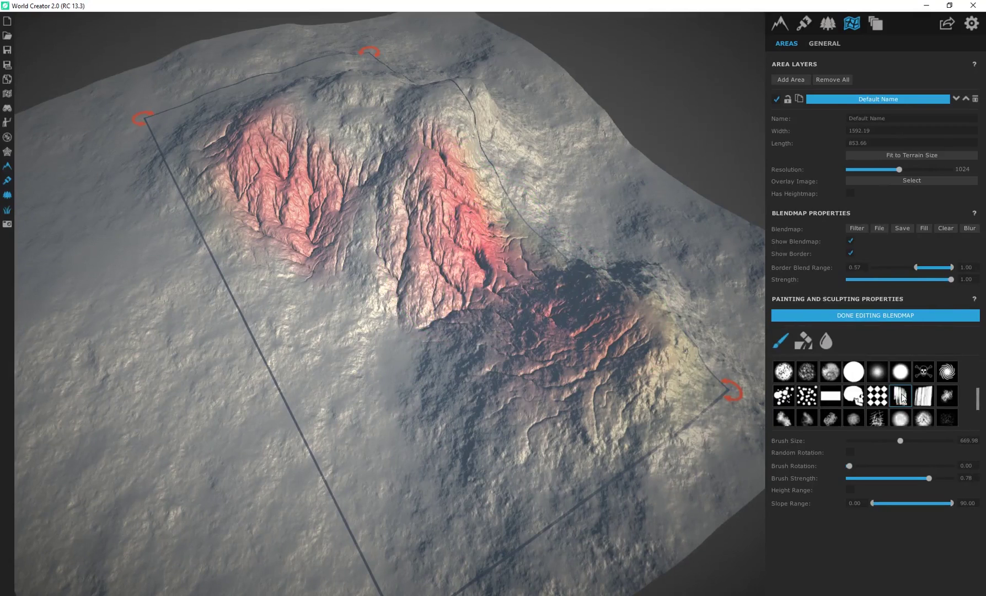
pyautogui.scroll(2, 873, 404)
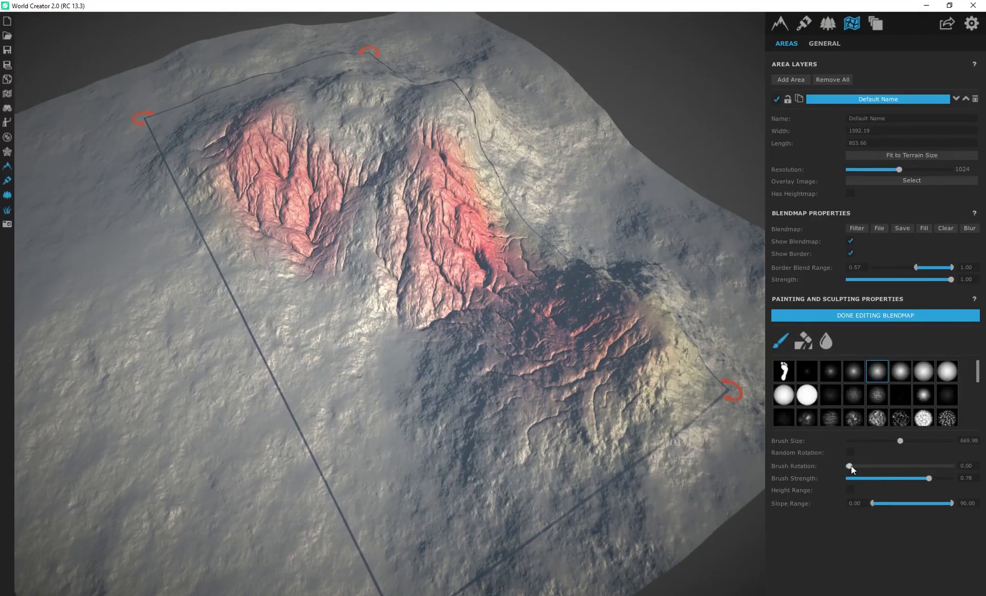
pyautogui.moveTo(849, 466); pyautogui.dragTo(868, 465)
pyautogui.scroll(-2, 888, 394)
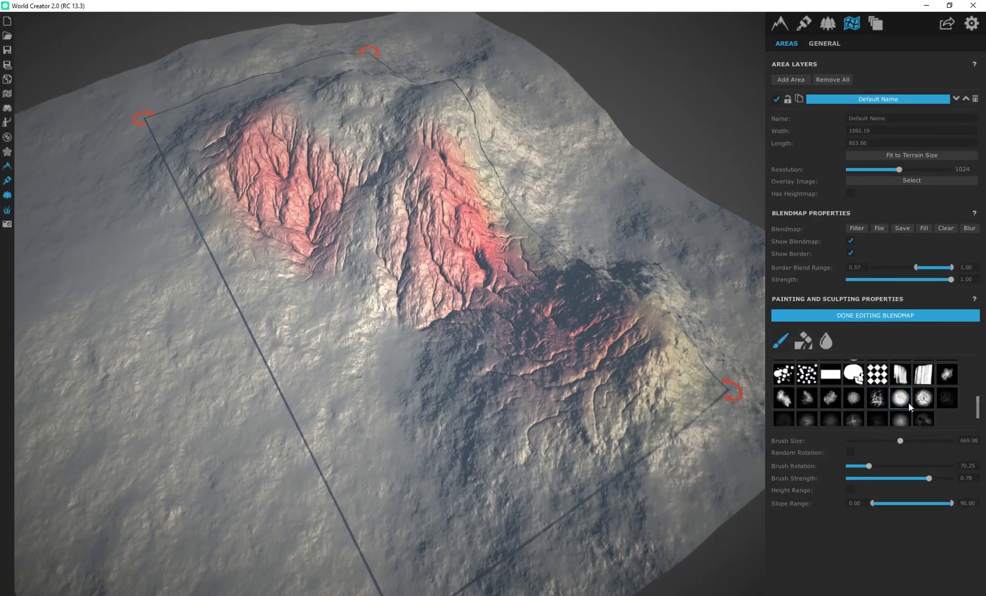
pyautogui.scroll(2, 818, 395)
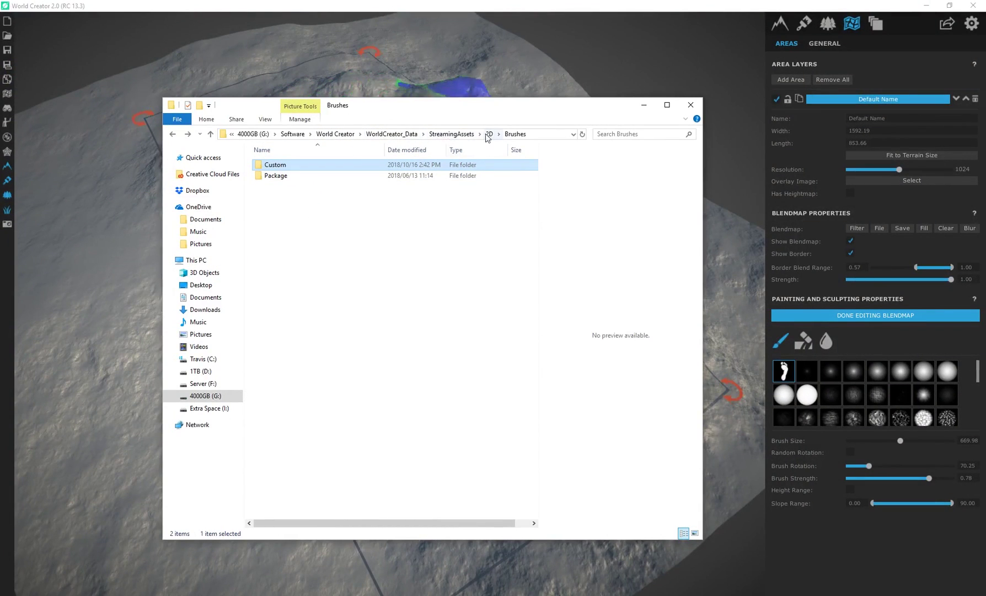
# Step: In File Explorer, open the Custom folder inside World Creator's Brushes directory and select an item in it
pyautogui.doubleClick(279, 167)
pyautogui.click(298, 193)
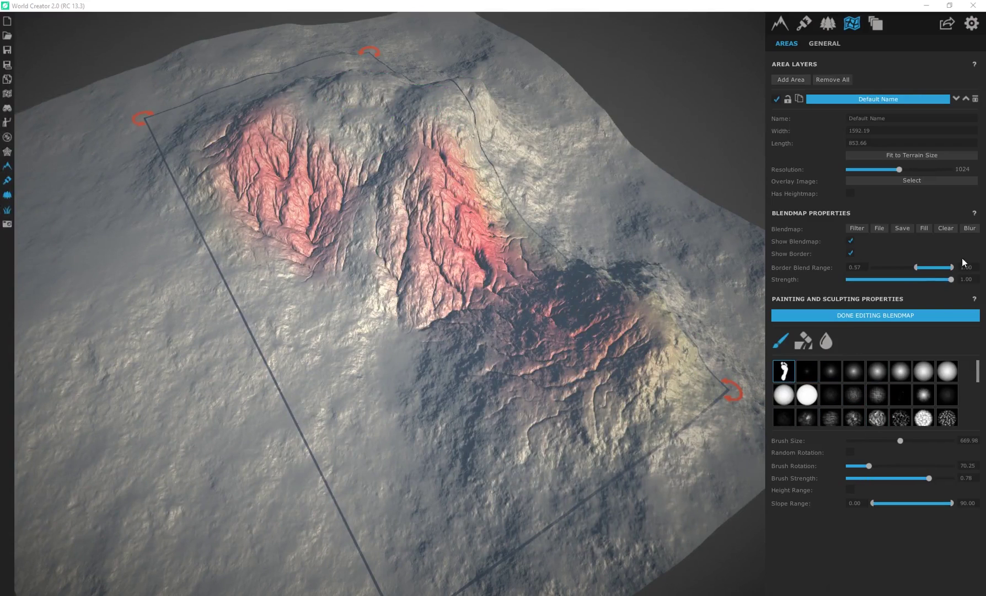
# Step: Erase the painted blendmap patches across the mountain and the smaller hill
pyautogui.click(803, 340)
pyautogui.moveTo(497, 259)
pyautogui.mouseDown()
pyautogui.moveTo(470, 238)
pyautogui.moveTo(528, 343)
pyautogui.moveTo(551, 232)
pyautogui.moveTo(495, 193)
pyautogui.moveTo(286, 220)
pyautogui.moveTo(374, 220)
pyautogui.moveTo(374, 176)
pyautogui.moveTo(639, 315)
pyautogui.mouseUp()
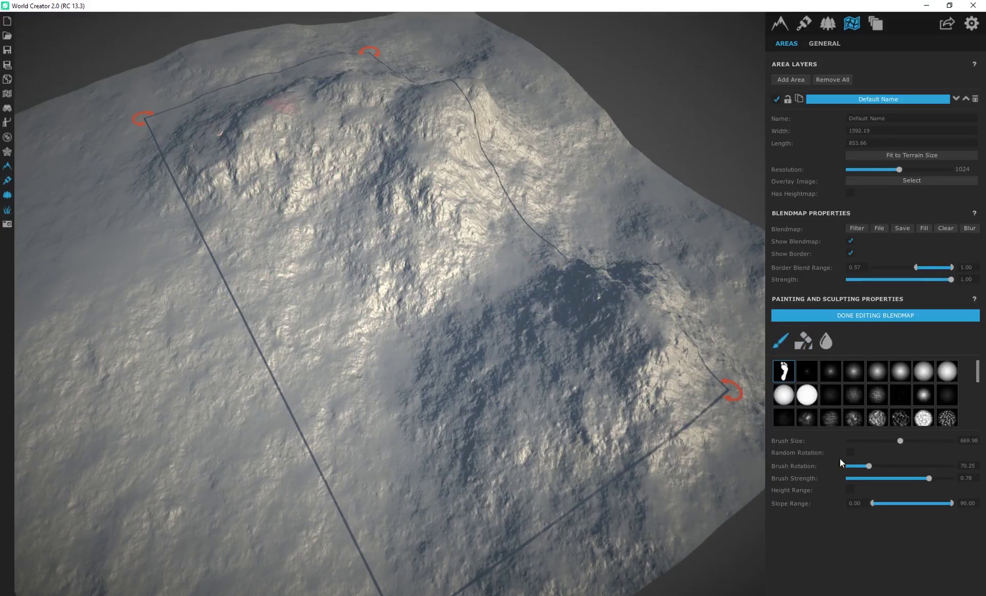
# Step: Set the footprint brush's rotation to 82.86 and stamp a footprint into the blendmap on the smaller hill
pyautogui.moveTo(869, 466); pyautogui.dragTo(903, 466)
pyautogui.scroll(-1, 407, 276)
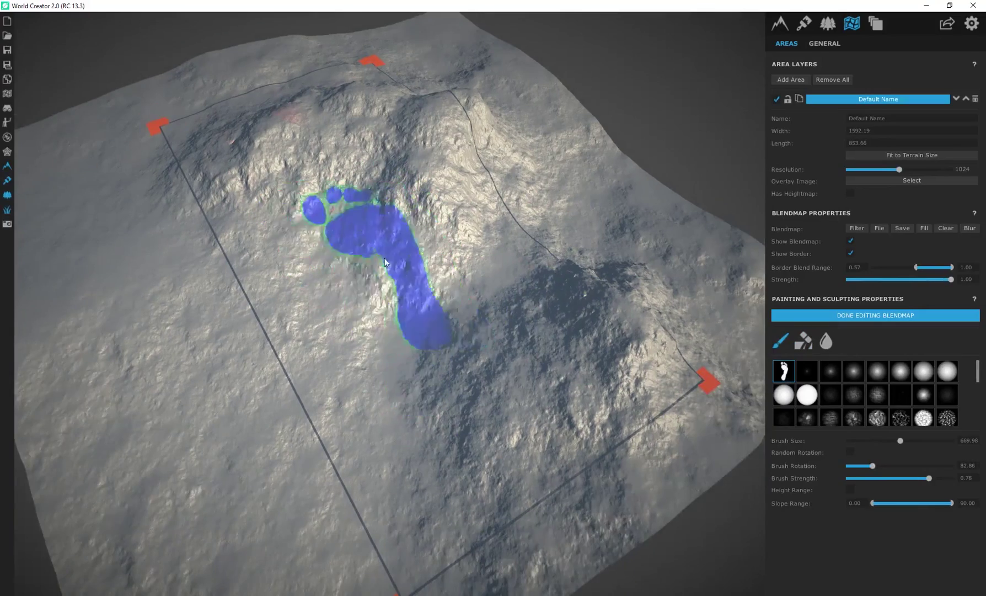
pyautogui.moveTo(346, 301)
pyautogui.mouseDown(button='right')
pyautogui.moveTo(469, 270)
pyautogui.moveTo(415, 228)
pyautogui.mouseUp(button='right')
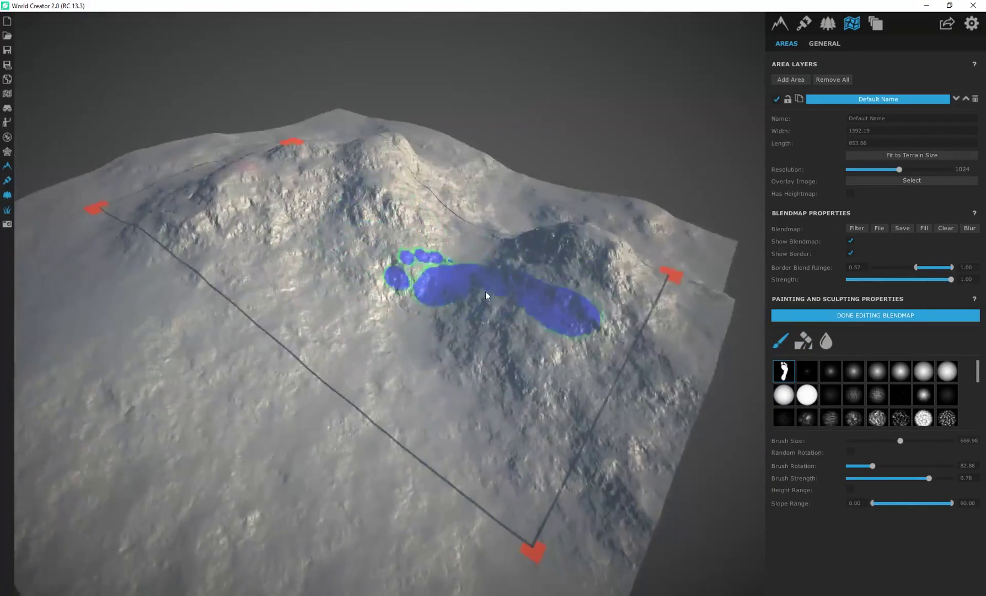
pyautogui.moveTo(474, 268); pyautogui.dragTo(467, 276, button='right')
pyautogui.moveTo(495, 331); pyautogui.dragTo(413, 324, button='right')
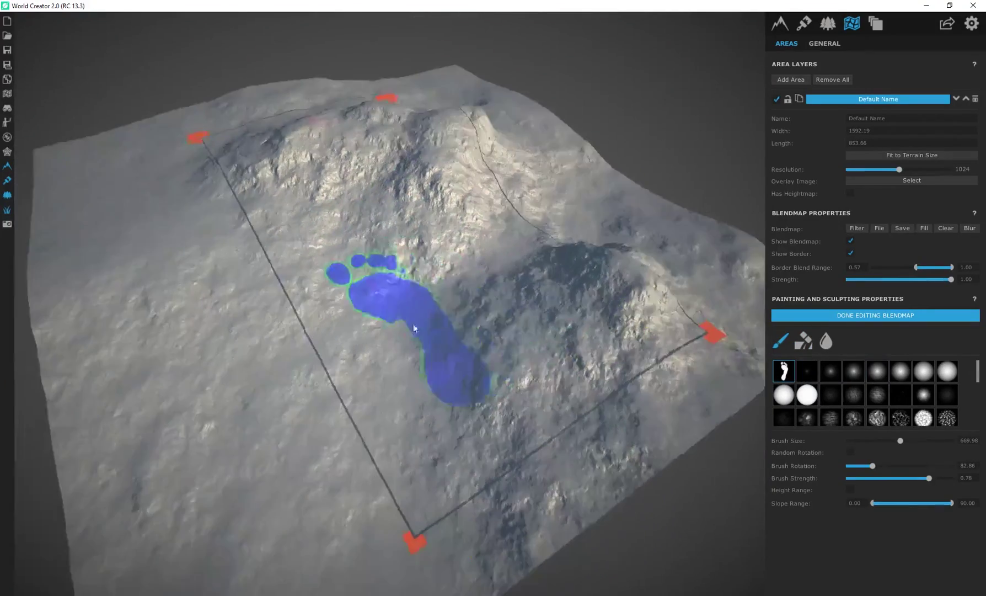
pyautogui.click(527, 295)
# Step: Stamp another footprint into the blendmap on the higher mountain's face and view the eroded prints up close
pyautogui.moveTo(428, 243); pyautogui.dragTo(348, 290, button='right')
pyautogui.scroll(3, 443, 218)
pyautogui.click(317, 209)
pyautogui.scroll(3, 515, 243)
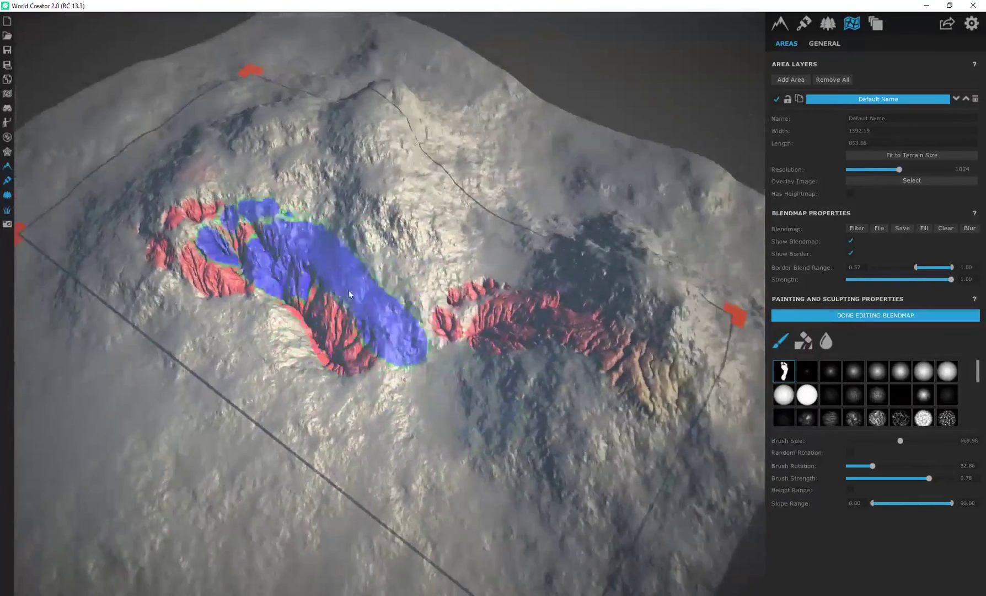
pyautogui.moveTo(483, 342); pyautogui.dragTo(397, 309, button='right')
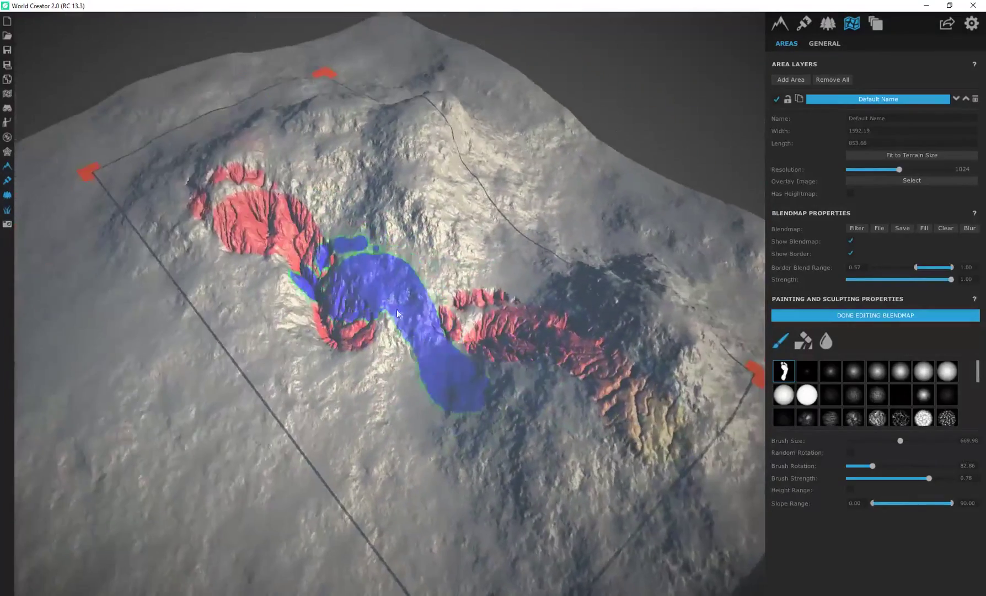
# Step: Finish editing the blendmap and add an Invert Height filter from the General category to the existing filter layer
pyautogui.click(852, 316)
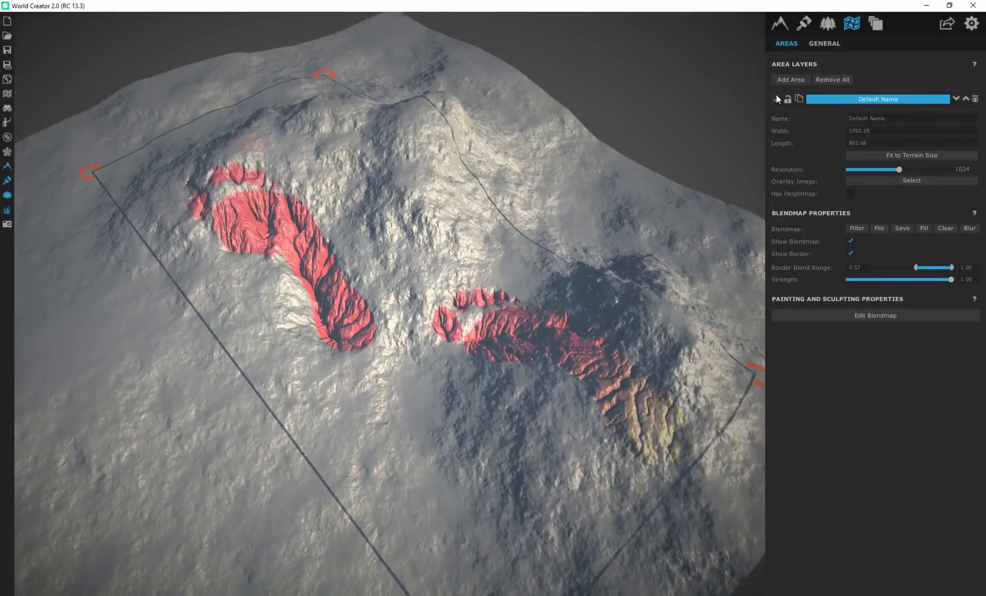
pyautogui.click(782, 29)
pyautogui.moveTo(444, 213); pyautogui.dragTo(499, 253, button='right')
pyautogui.scroll(3, 384, 388)
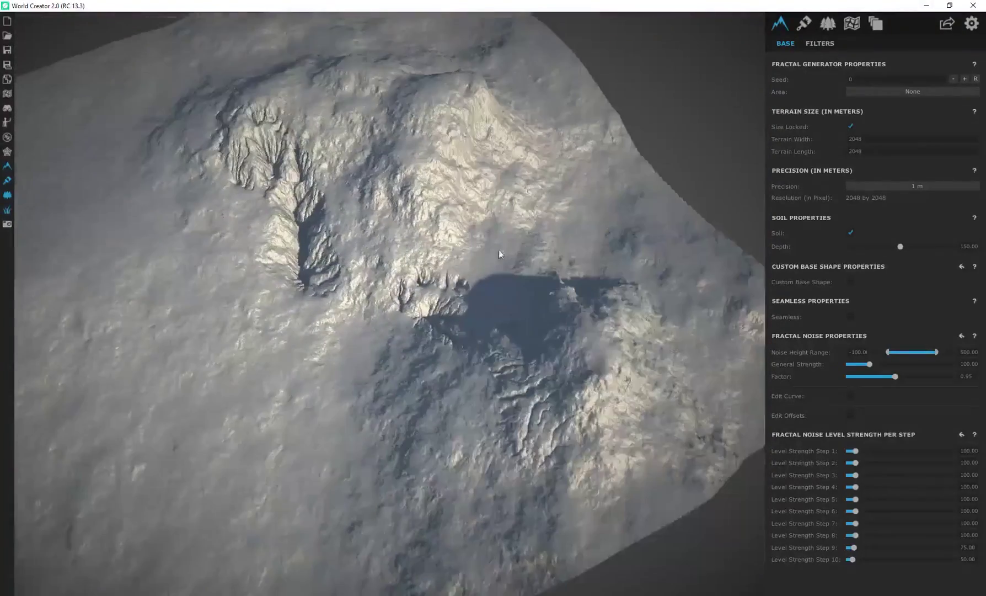
pyautogui.click(821, 43)
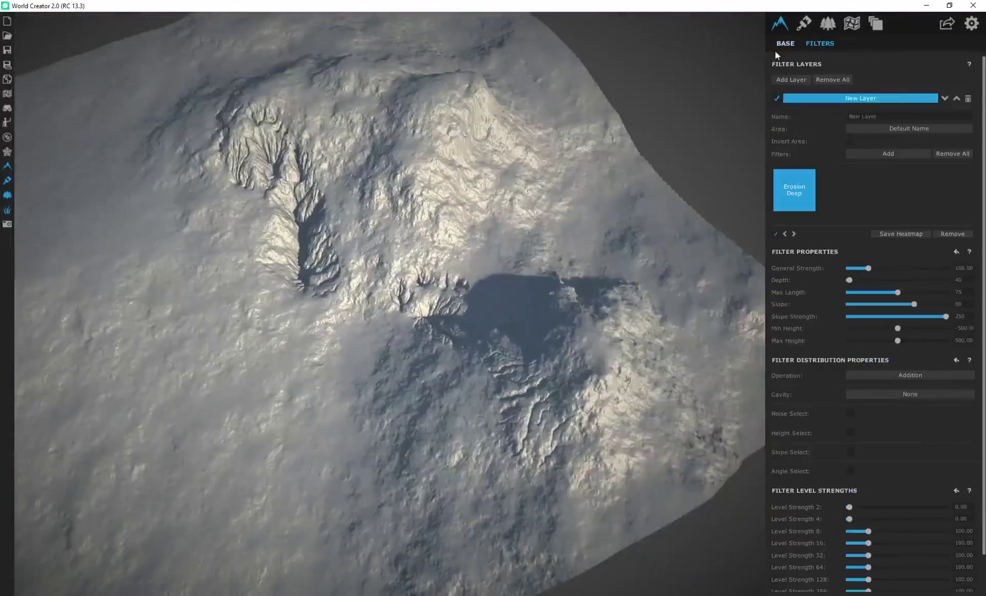
pyautogui.click(890, 154)
pyautogui.click(267, 189)
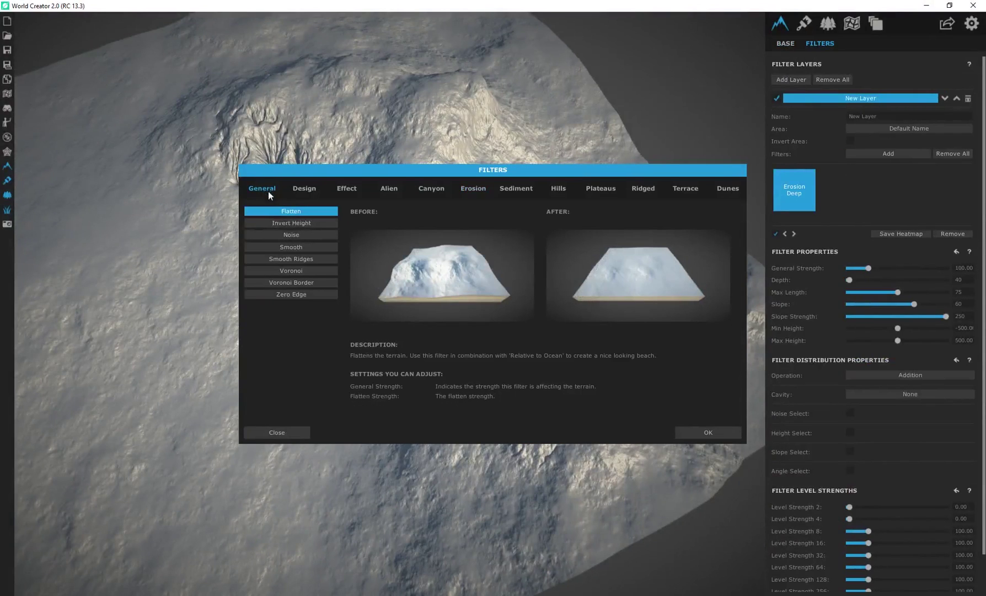
pyautogui.click(286, 224)
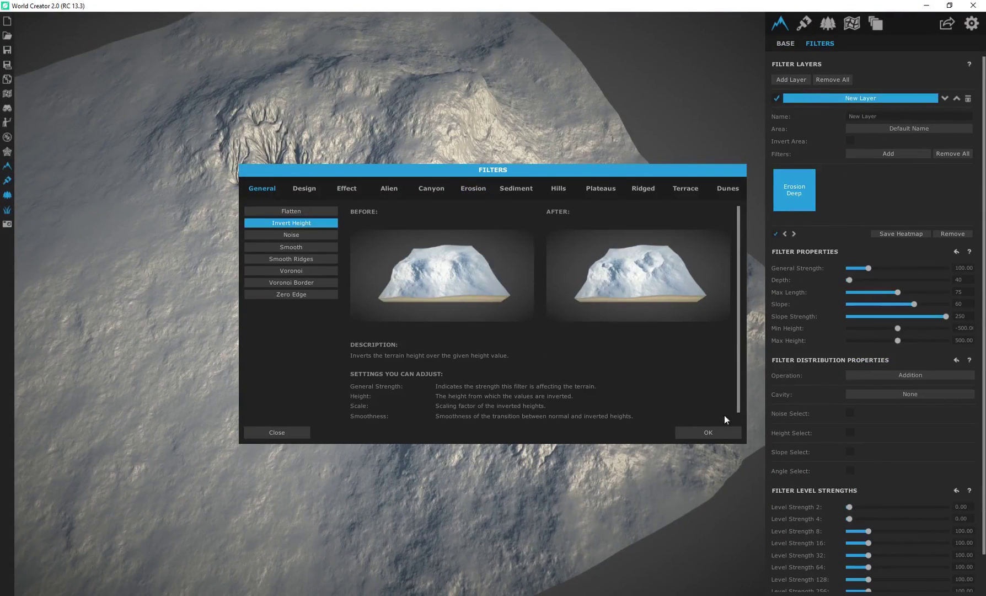
pyautogui.click(711, 433)
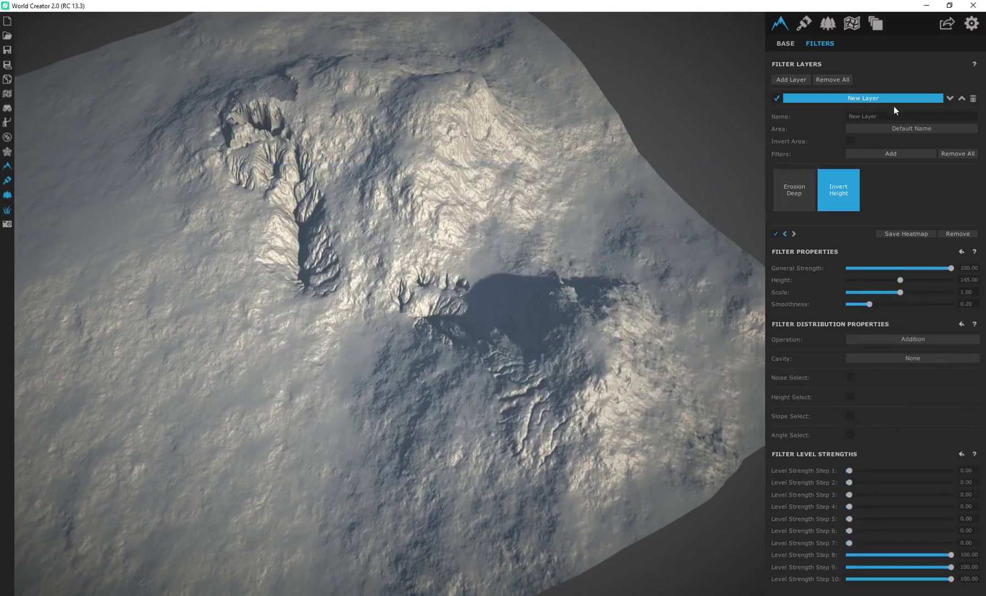
# Step: Disable the Erosion Deep filter, select Invert Height and keep the filter layer's area set to Default Name
pyautogui.click(797, 199)
pyautogui.click(777, 235)
pyautogui.click(837, 203)
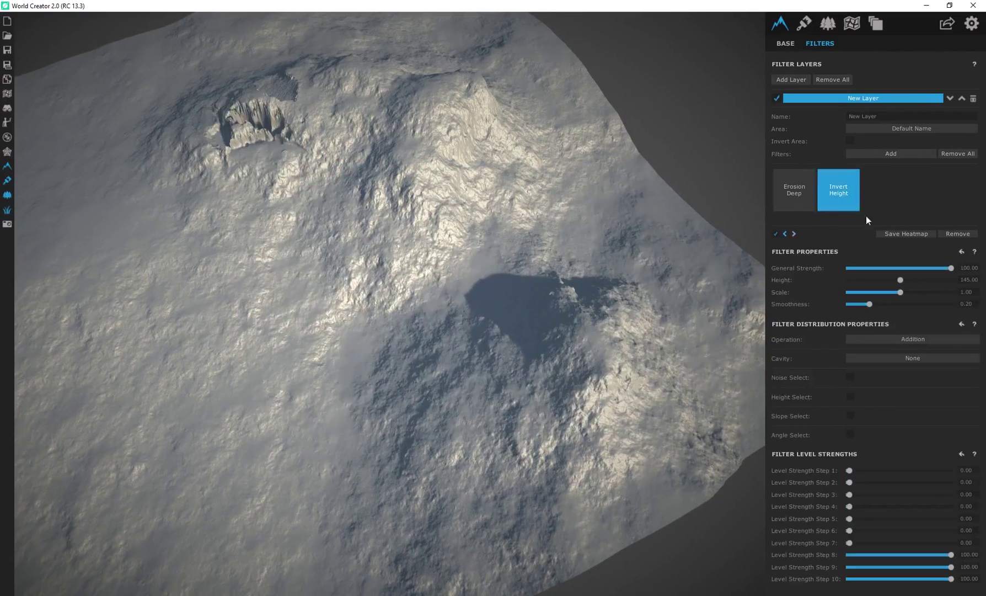
pyautogui.moveTo(444, 213); pyautogui.dragTo(386, 233, button='middle')
pyautogui.click(913, 131)
pyautogui.click(912, 144)
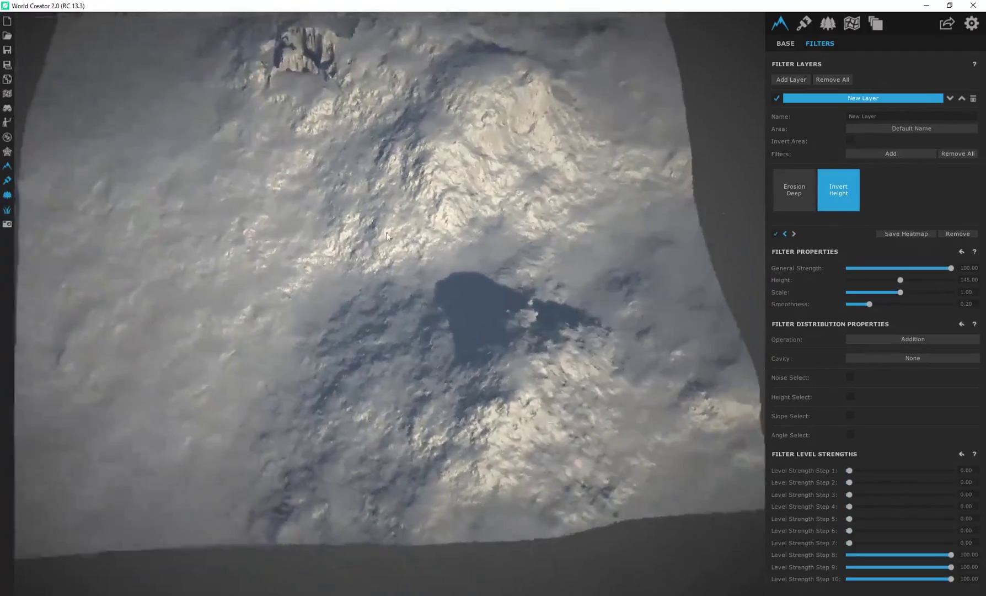
pyautogui.moveTo(387, 236); pyautogui.dragTo(461, 251, button='right')
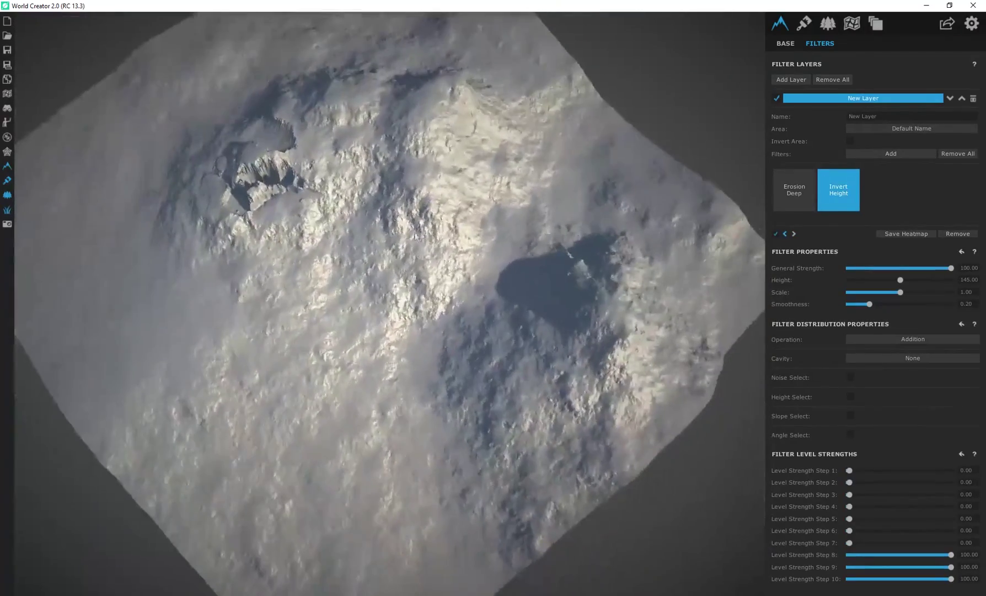
# Step: Reopen the Default Name area's blendmap for editing and stamp a footprint beside the existing print on the mountain
pyautogui.click(853, 23)
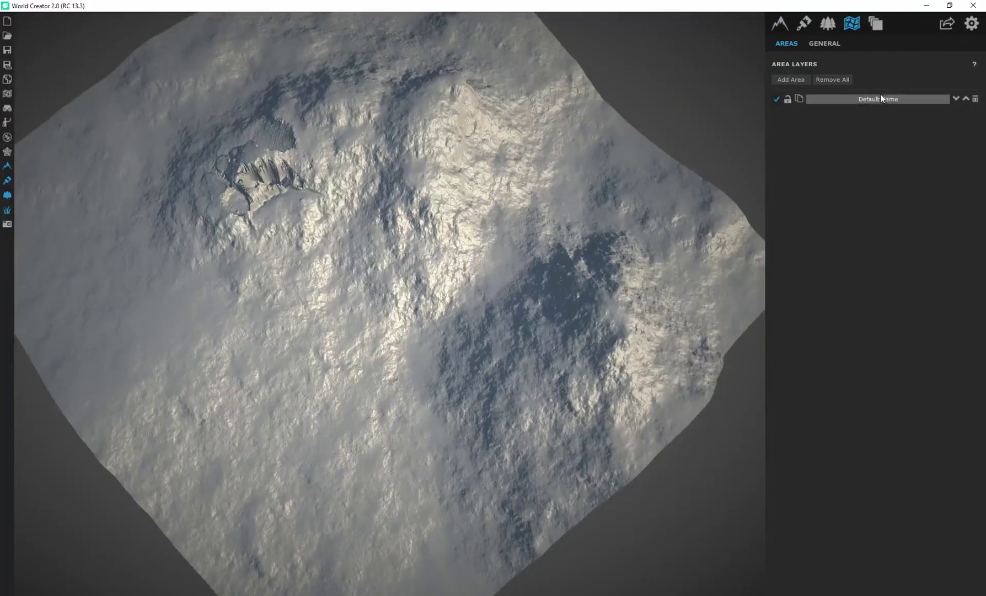
pyautogui.click(858, 99)
pyautogui.click(885, 316)
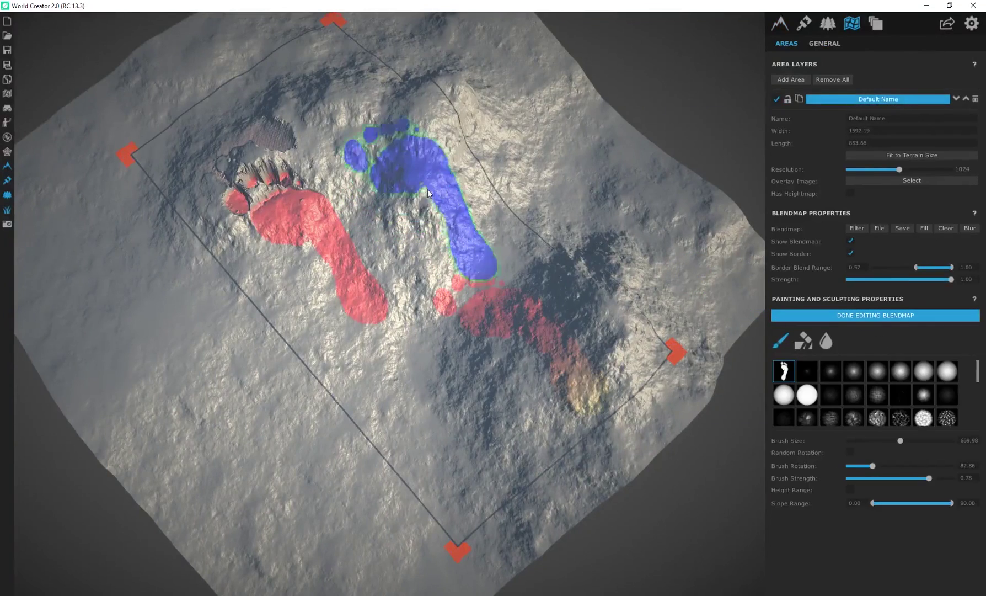
pyautogui.click(403, 183)
pyautogui.moveTo(579, 272); pyautogui.dragTo(321, 276, button='right')
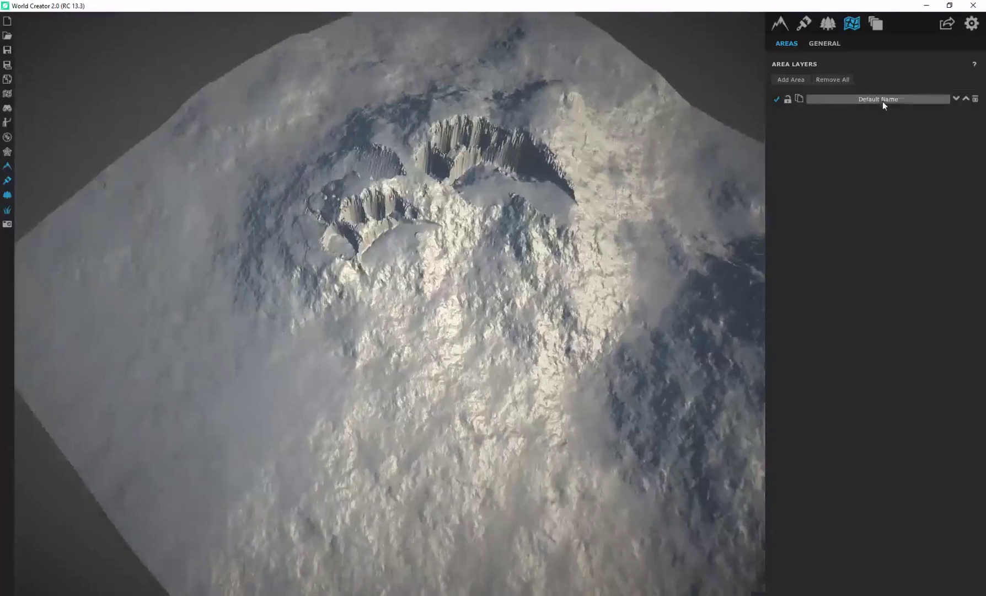
# Step: Erase the footprints from the Default Name area's blendmap across the mountain
pyautogui.click(883, 100)
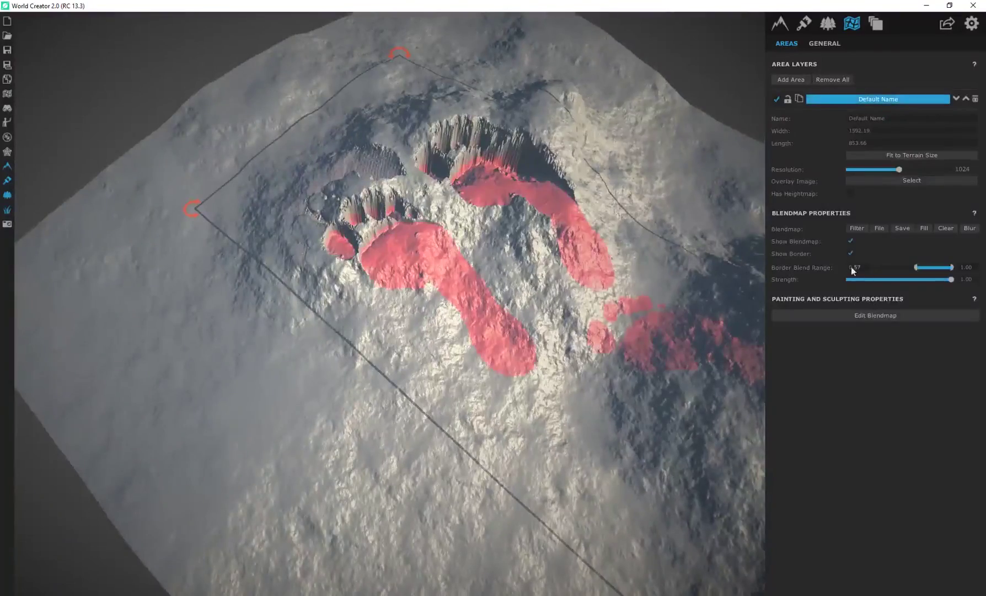
pyautogui.click(875, 315)
pyautogui.click(804, 342)
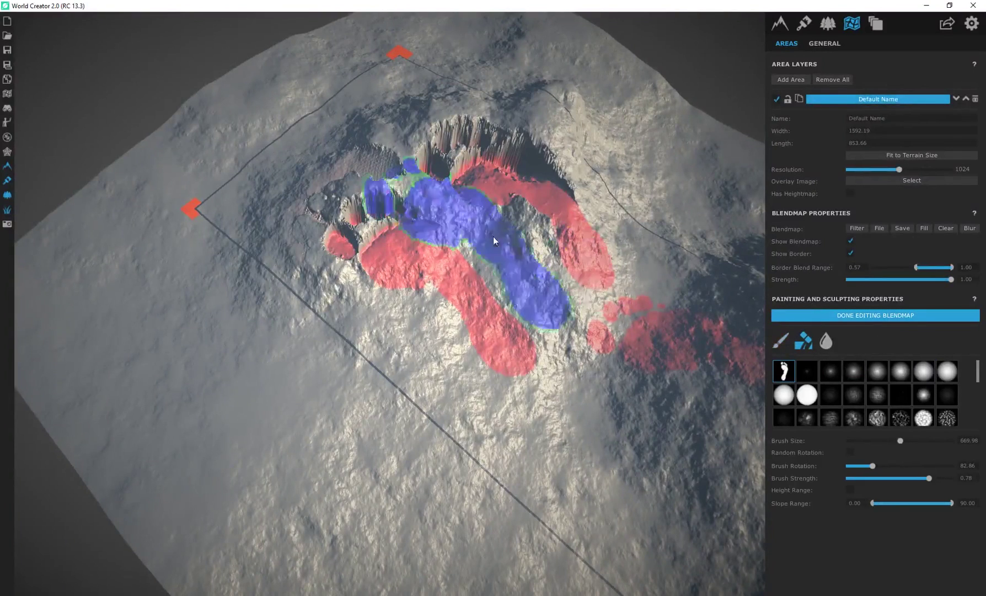
pyautogui.moveTo(493, 235)
pyautogui.mouseDown()
pyautogui.moveTo(586, 231)
pyautogui.moveTo(542, 324)
pyautogui.moveTo(689, 325)
pyautogui.moveTo(739, 353)
pyautogui.mouseUp()
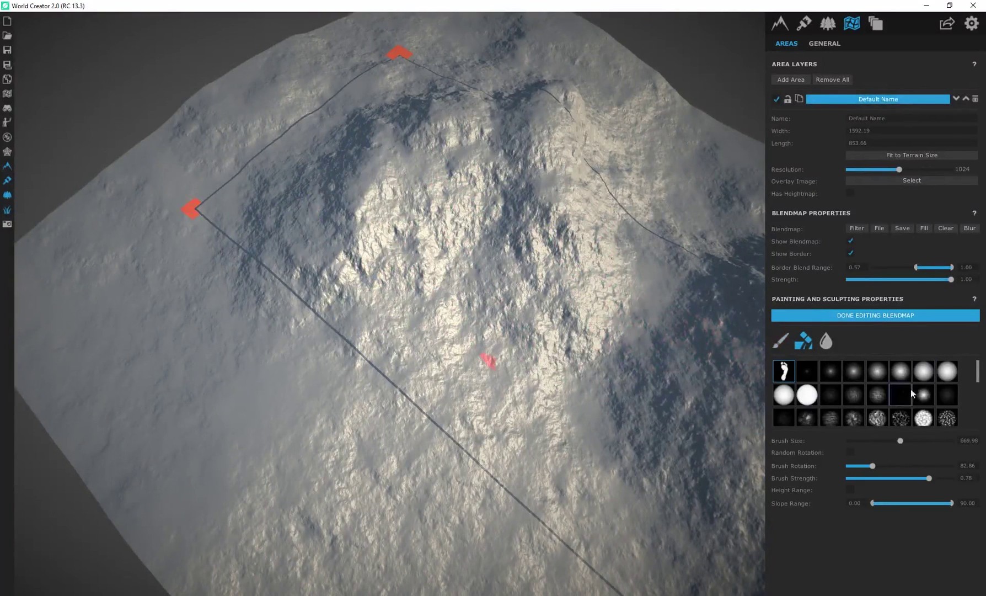
# Step: Set the footprint brush's size to 644.96 and paint two new footprints side by side on the mountain
pyautogui.click(780, 346)
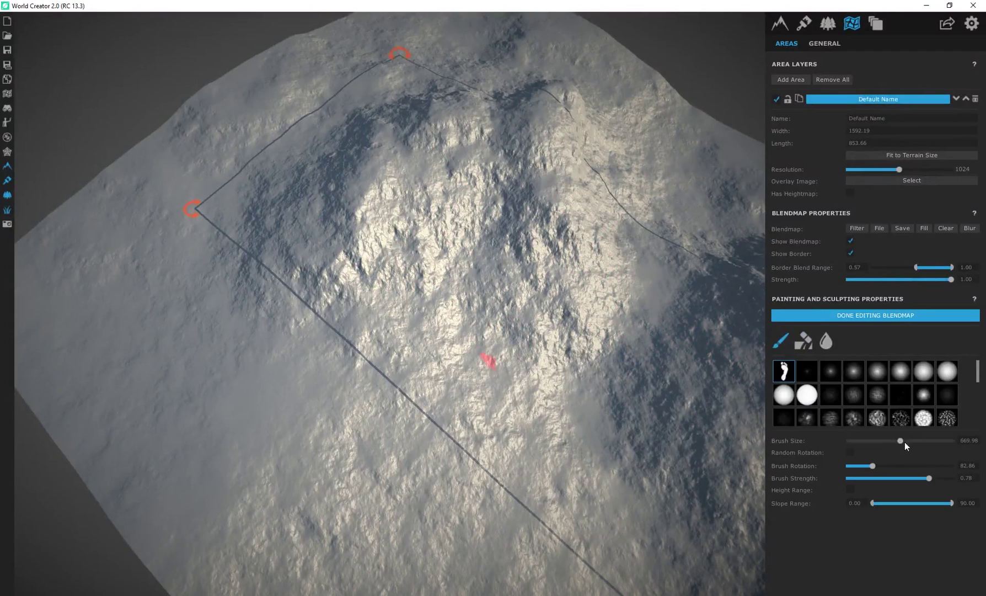
pyautogui.moveTo(889, 441); pyautogui.dragTo(900, 441)
pyautogui.click(449, 243)
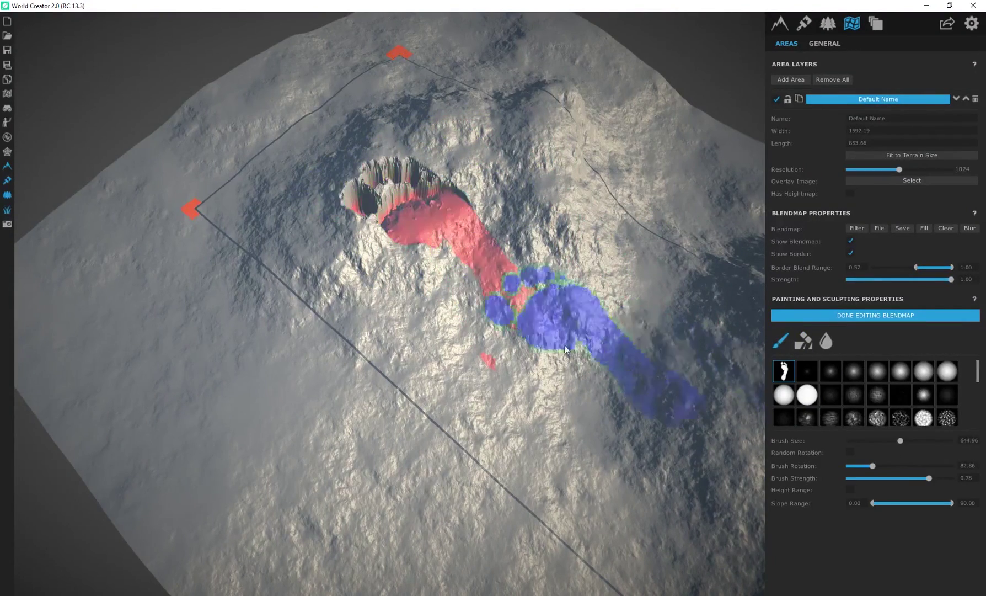
pyautogui.moveTo(604, 346); pyautogui.dragTo(374, 396, button='right')
pyautogui.scroll(-5, 375, 396)
pyautogui.click(511, 182)
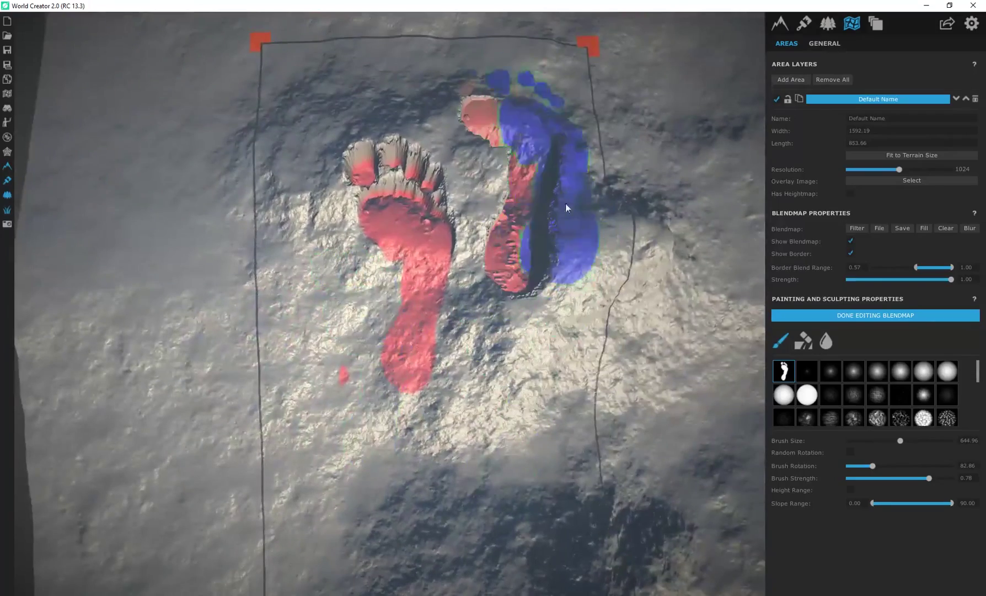
pyautogui.moveTo(489, 268)
pyautogui.mouseDown(button='right')
pyautogui.moveTo(392, 318)
pyautogui.moveTo(60, 275)
pyautogui.moveTo(26, 280)
pyautogui.moveTo(476, 329)
pyautogui.moveTo(576, 294)
pyautogui.mouseUp(button='right')
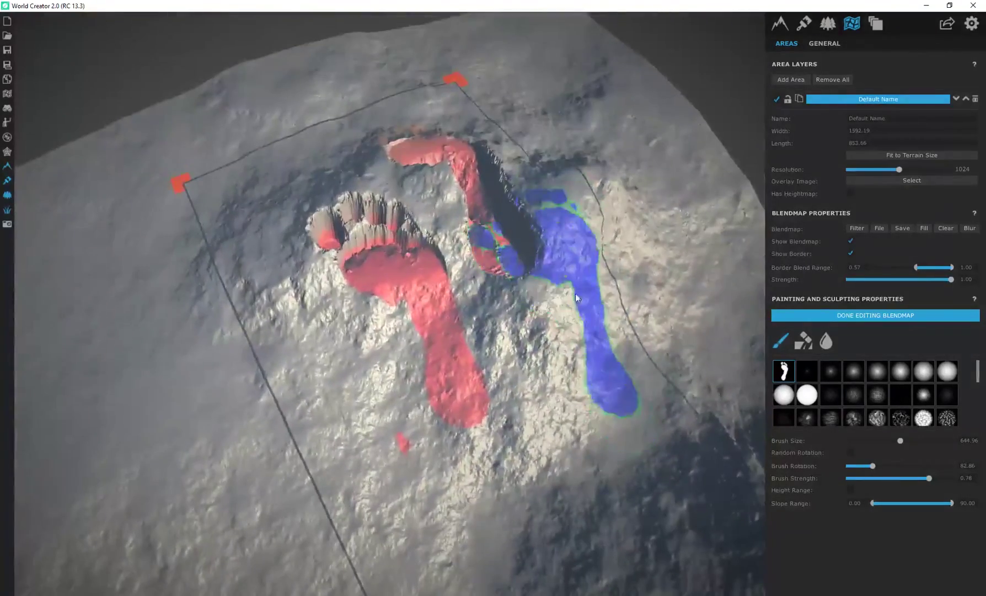
# Step: Finish editing the blendmap and examine the height-inverted footprints in the terrain from several angles
pyautogui.click(902, 315)
pyautogui.click(780, 24)
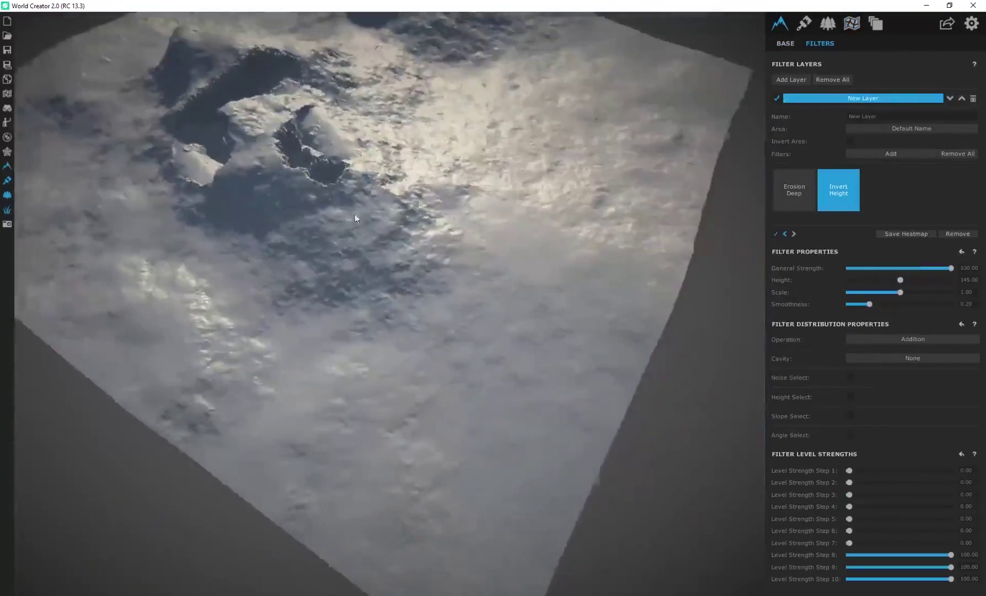
pyautogui.scroll(4, 355, 214)
pyautogui.moveTo(355, 214); pyautogui.dragTo(60, 252, button='right')
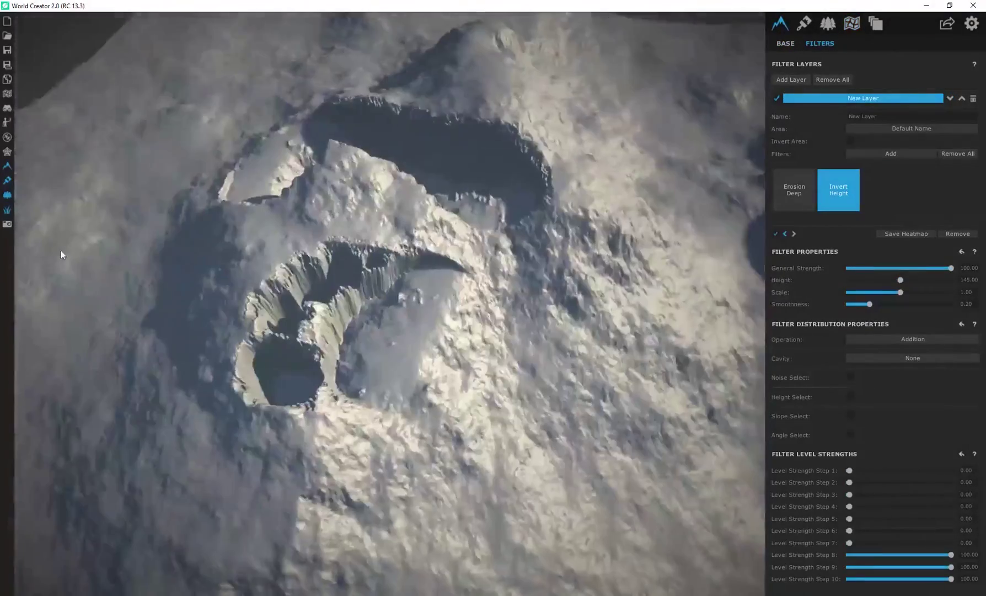
pyautogui.scroll(-4, 362, 322)
pyautogui.moveTo(363, 322); pyautogui.dragTo(449, 289, button='right')
pyautogui.scroll(2, 397, 298)
pyautogui.scroll(-3, 397, 298)
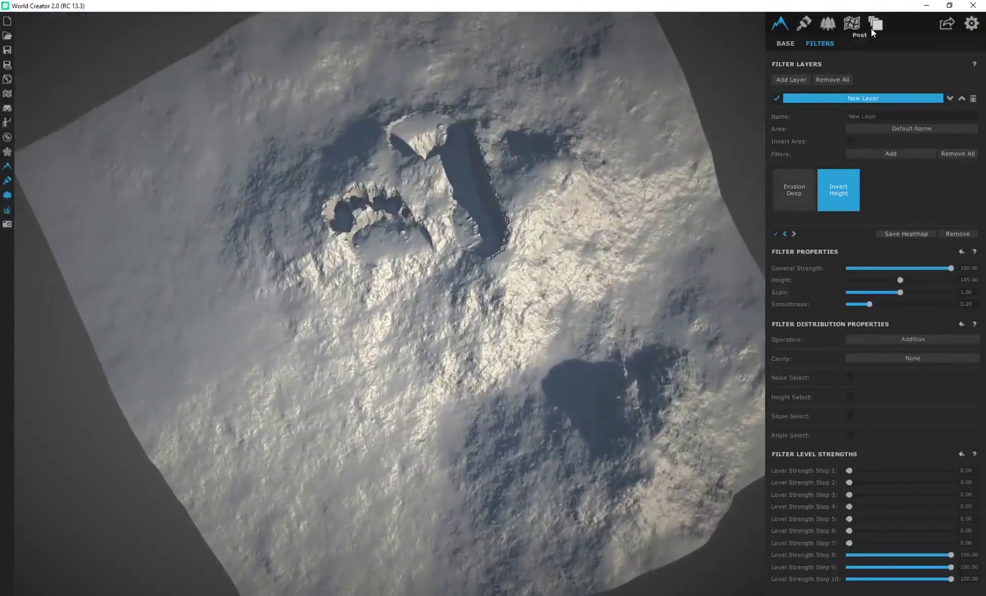
# Step: Reopen the area's blendmap for editing and paint broadly over the footprints and mountain with a soft round brush
pyautogui.click(851, 23)
pyautogui.click(890, 104)
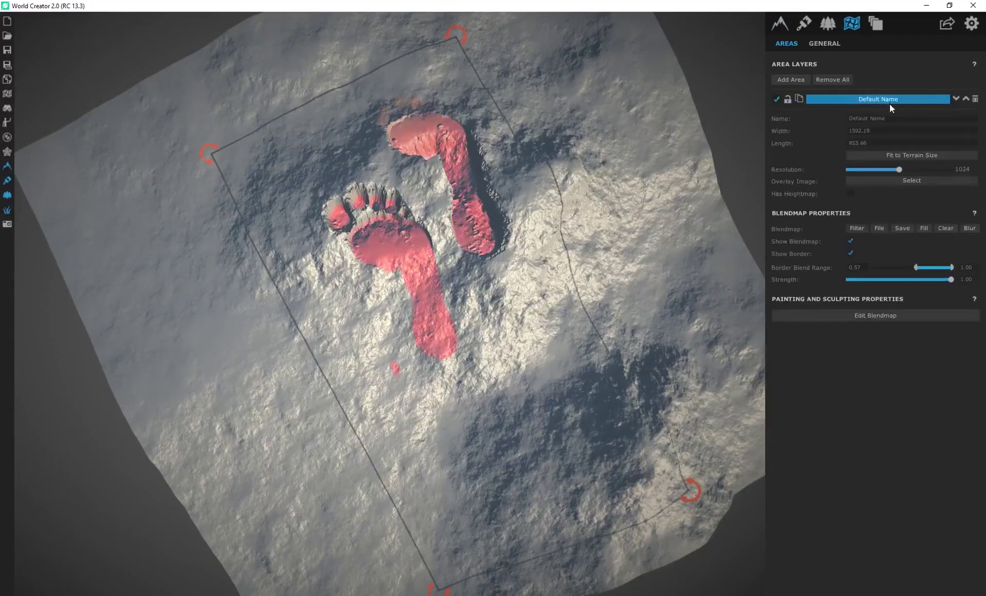
pyautogui.click(865, 317)
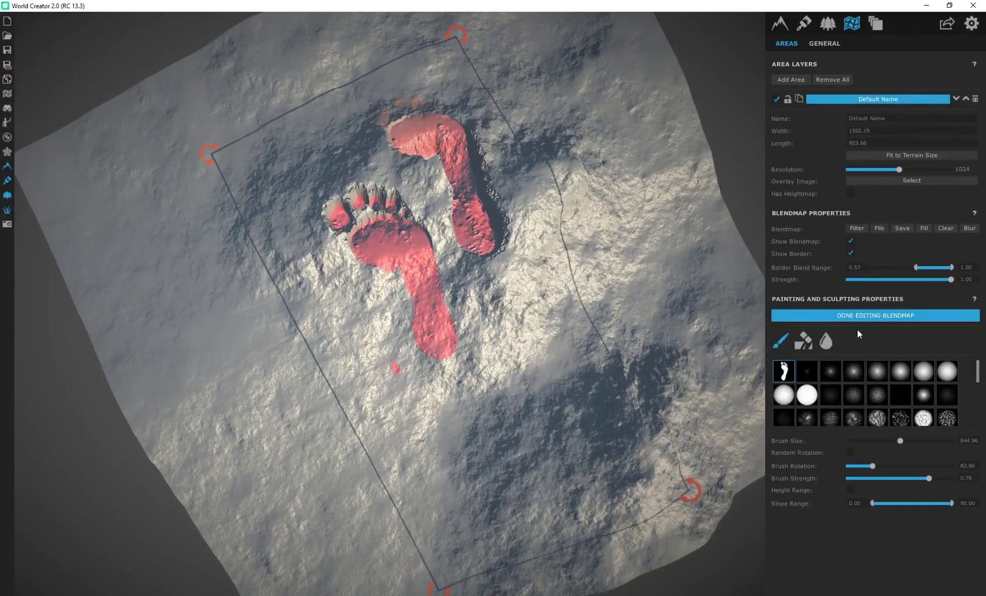
pyautogui.click(924, 372)
pyautogui.moveTo(514, 311)
pyautogui.mouseDown()
pyautogui.moveTo(542, 335)
pyautogui.moveTo(477, 175)
pyautogui.moveTo(317, 148)
pyautogui.mouseUp()
pyautogui.moveTo(504, 246)
pyautogui.mouseDown(button='right')
pyautogui.moveTo(480, 236)
pyautogui.moveTo(408, 299)
pyautogui.mouseUp(button='right')
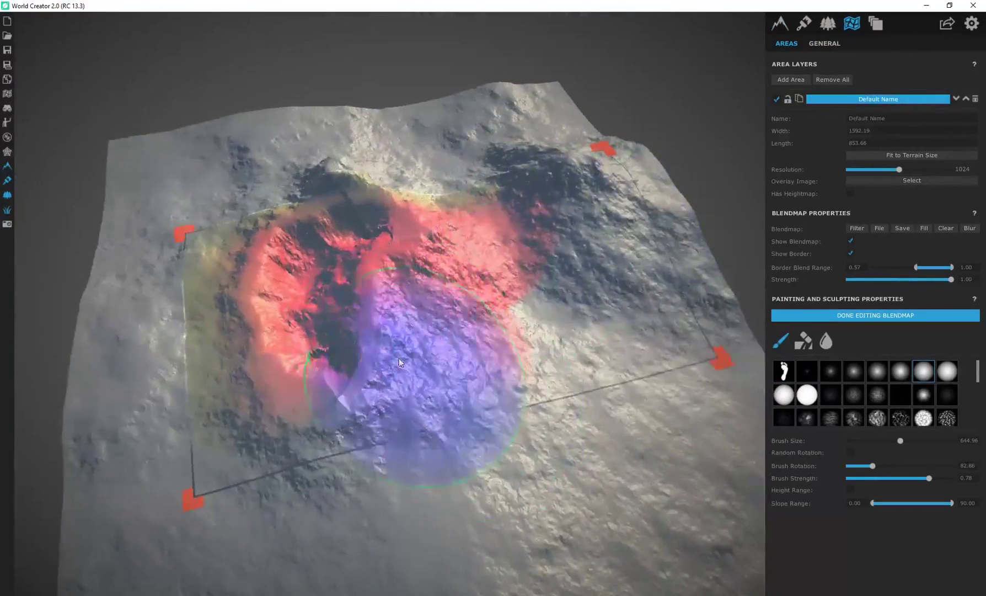
pyautogui.moveTo(509, 376); pyautogui.dragTo(478, 327, button='right')
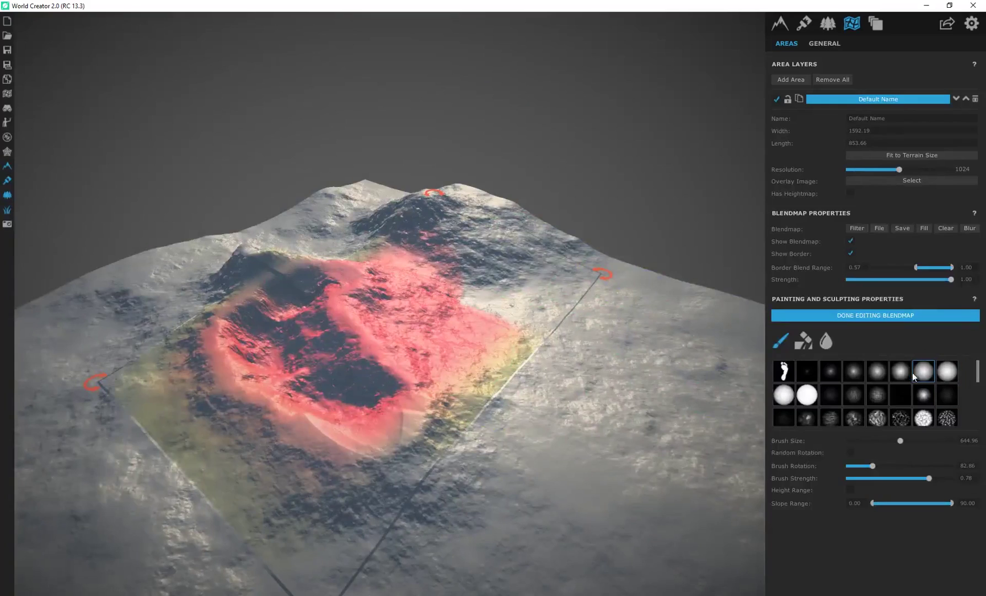
# Step: Erase part of the painted blendmap across the mountain with the soft round brush
pyautogui.scroll(-5, 884, 392)
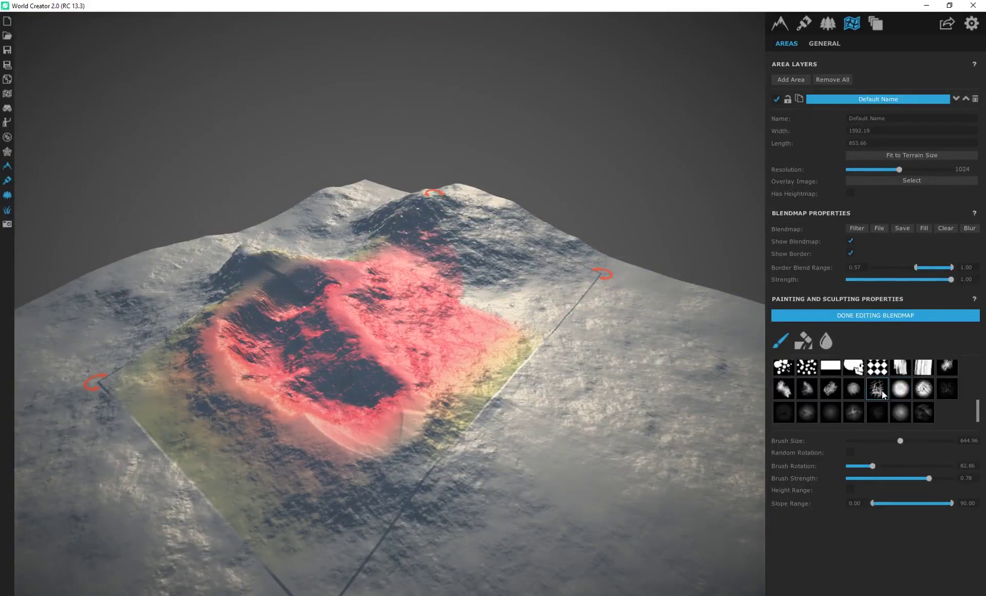
pyautogui.scroll(5, 882, 391)
pyautogui.moveTo(500, 367)
pyautogui.mouseDown(button='right')
pyautogui.moveTo(170, 388)
pyautogui.moveTo(452, 341)
pyautogui.moveTo(388, 379)
pyautogui.moveTo(546, 288)
pyautogui.moveTo(408, 347)
pyautogui.moveTo(552, 359)
pyautogui.moveTo(456, 380)
pyautogui.mouseUp(button='right')
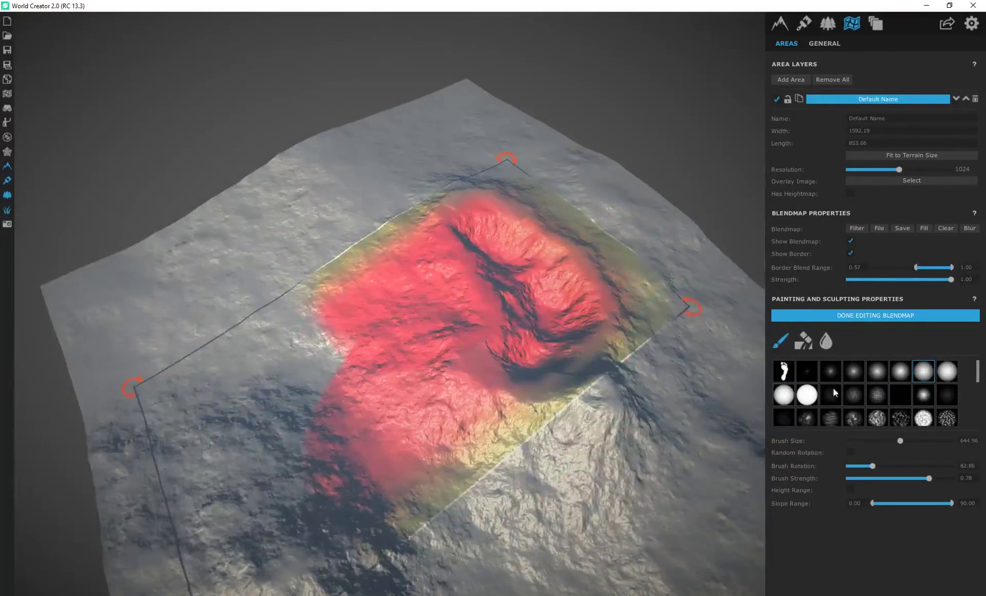
pyautogui.click(805, 341)
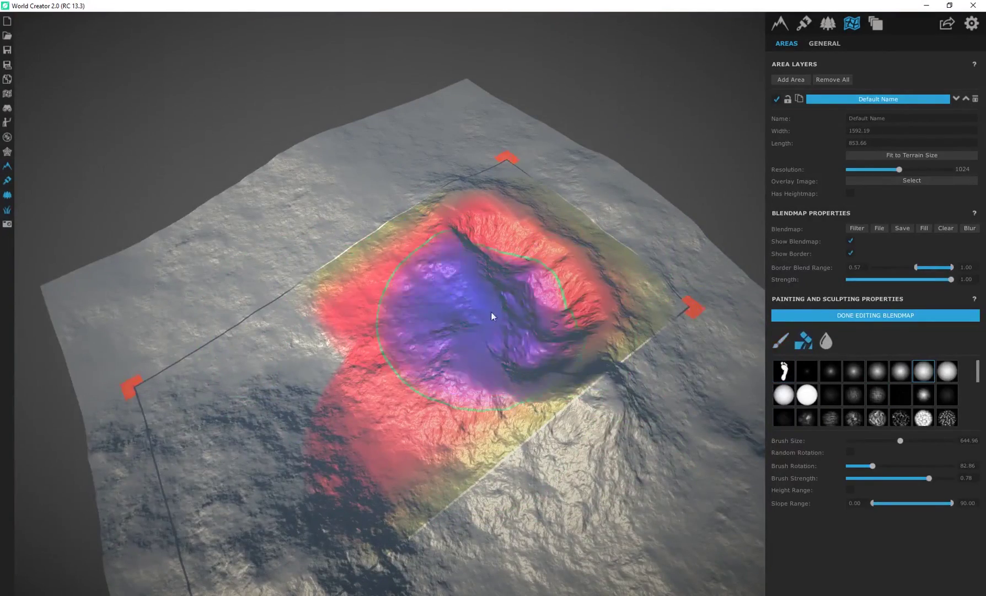
pyautogui.moveTo(493, 316)
pyautogui.mouseDown()
pyautogui.moveTo(642, 344)
pyautogui.moveTo(642, 303)
pyautogui.moveTo(478, 288)
pyautogui.mouseUp()
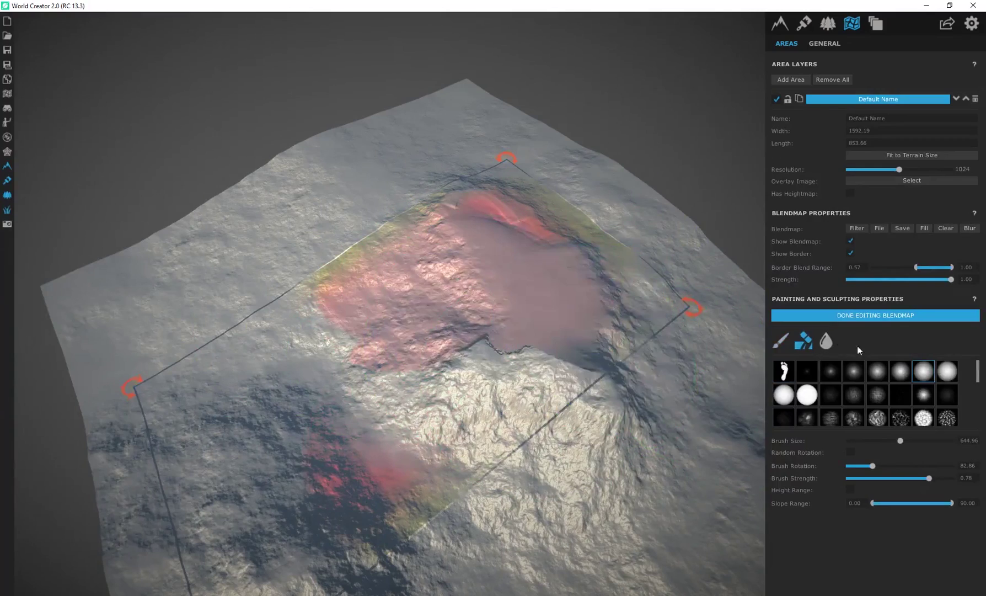
# Step: Switch back to painting with the footprint brush and stamp a print in the partly erased region
pyautogui.click(779, 343)
pyautogui.click(783, 370)
pyautogui.click(468, 311)
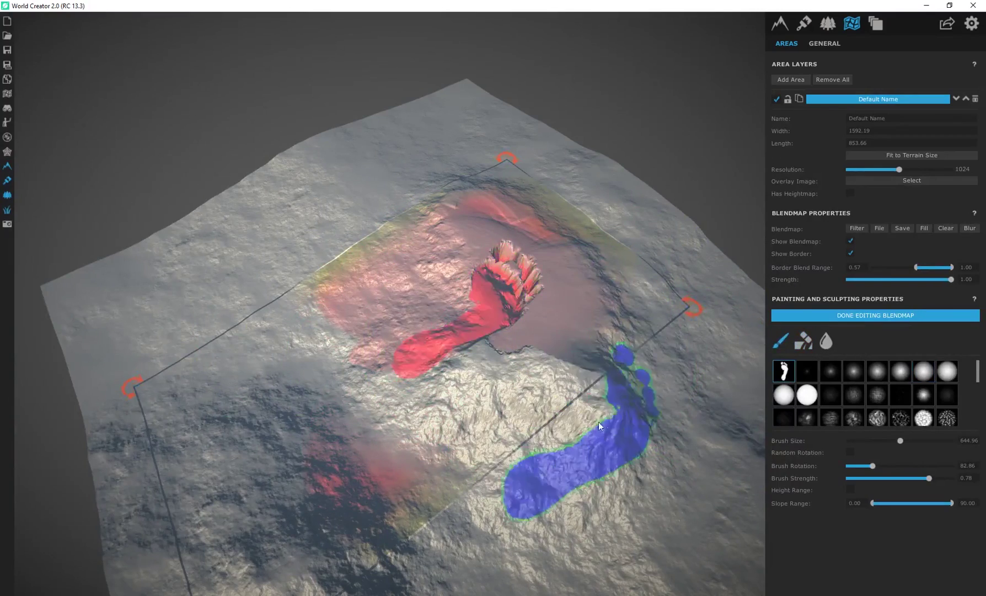
# Step: Stamp two more footprints on either side of the new print and finish editing the blendmap
pyautogui.moveTo(436, 321); pyautogui.dragTo(581, 400, button='right')
pyautogui.moveTo(474, 367)
pyautogui.mouseDown(button='right')
pyautogui.moveTo(340, 248)
pyautogui.moveTo(370, 283)
pyautogui.mouseUp(button='right')
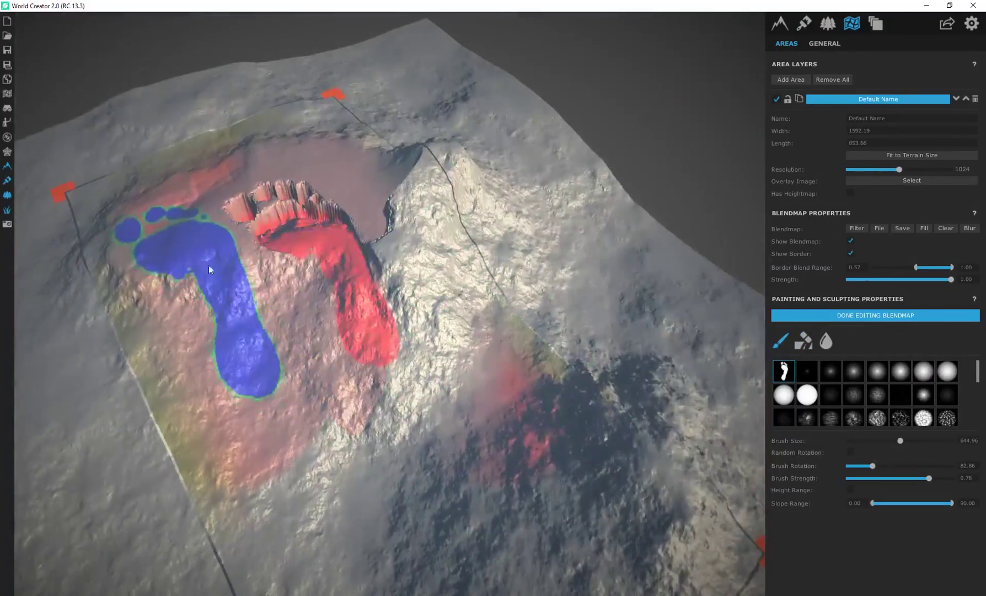
pyautogui.click(208, 243)
pyautogui.moveTo(594, 310)
pyautogui.mouseDown(button='right')
pyautogui.moveTo(480, 328)
pyautogui.moveTo(516, 361)
pyautogui.mouseUp(button='right')
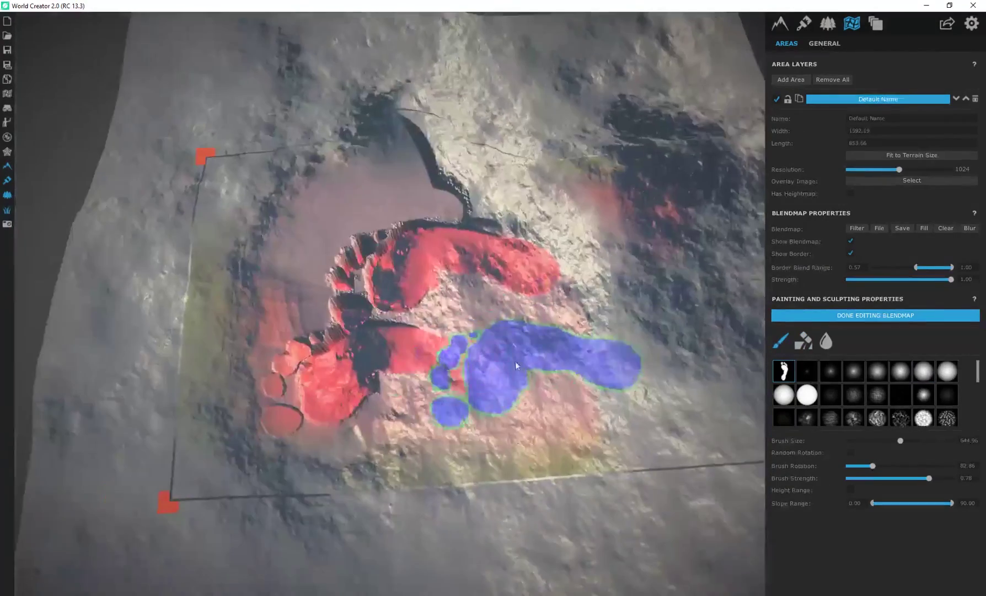
pyautogui.moveTo(542, 319)
pyautogui.mouseDown(button='right')
pyautogui.moveTo(468, 358)
pyautogui.moveTo(405, 261)
pyautogui.moveTo(270, 441)
pyautogui.moveTo(305, 380)
pyautogui.moveTo(156, 384)
pyautogui.mouseUp(button='right')
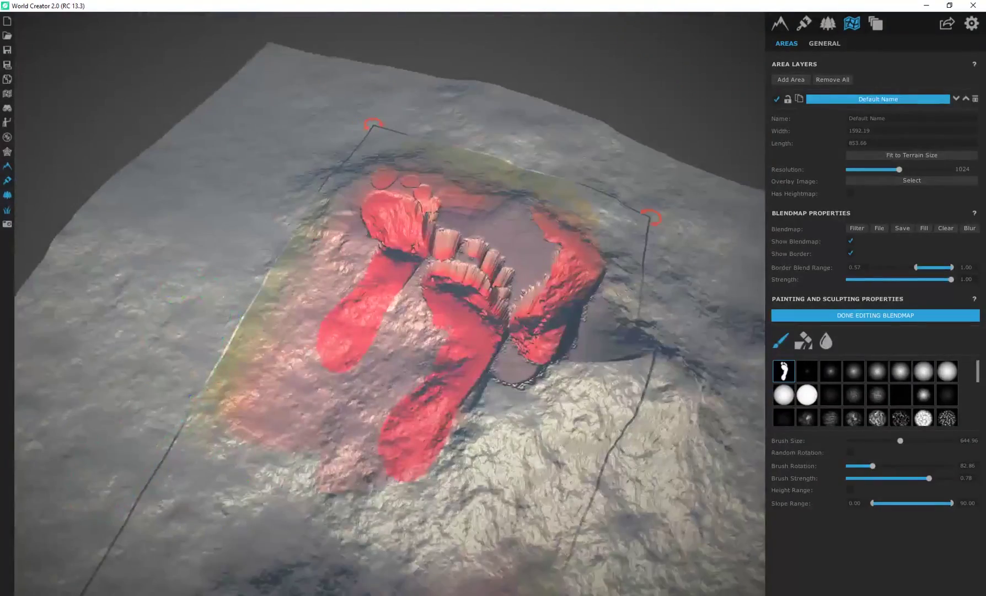
pyautogui.click(844, 314)
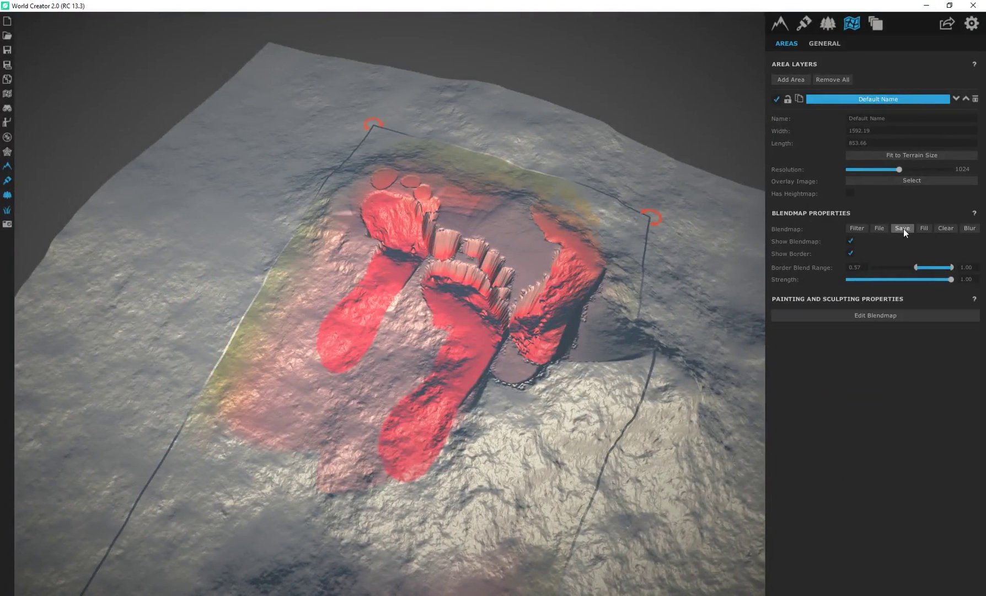
# Step: Inspect the footprints and mountain from several angles, first with the area's blendmap overlay and then in the filter layer view
pyautogui.moveTo(560, 219); pyautogui.dragTo(520, 306, button='right')
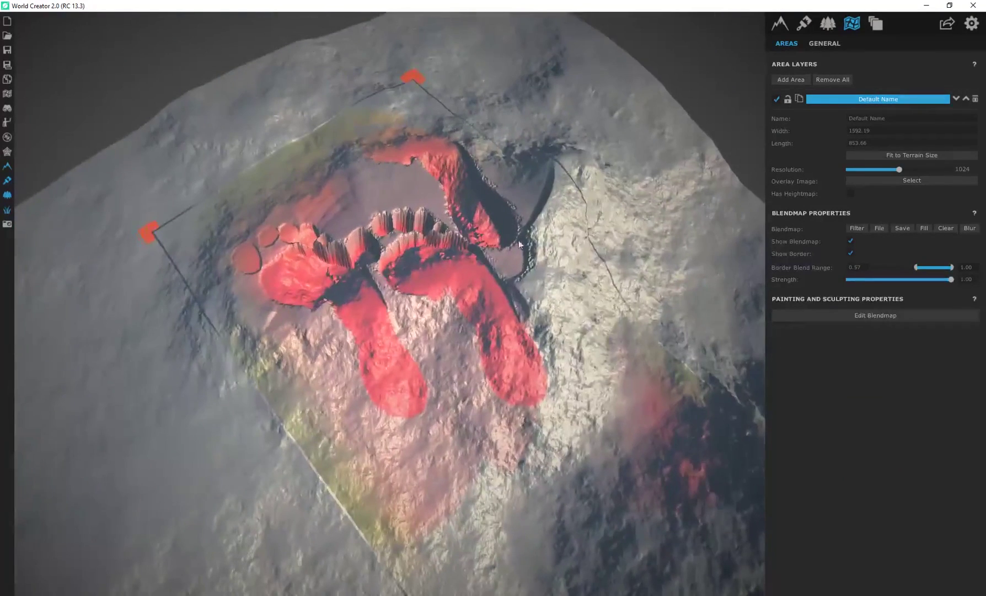
pyautogui.moveTo(521, 245); pyautogui.dragTo(441, 258, button='right')
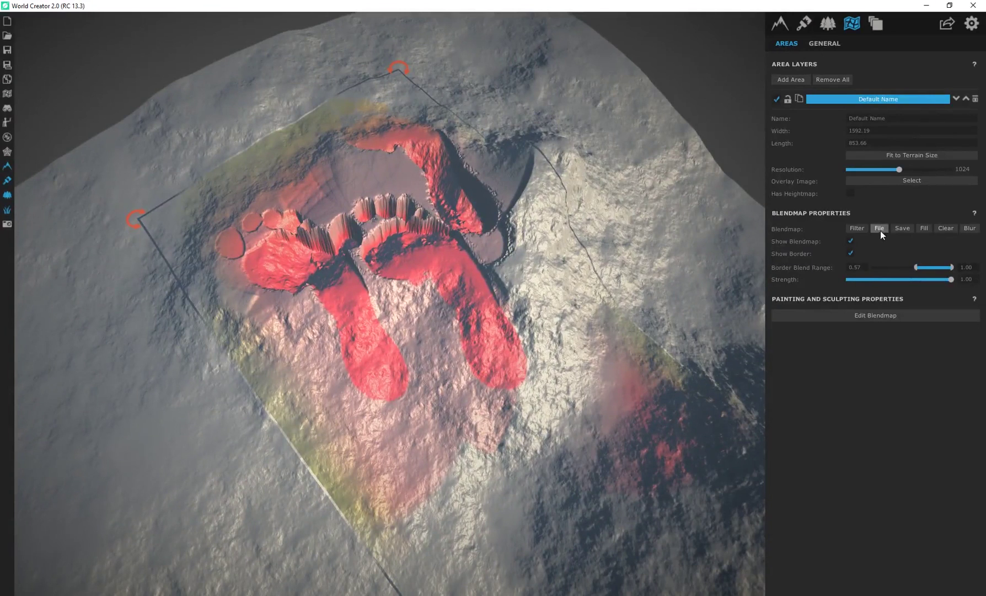
pyautogui.moveTo(313, 289); pyautogui.dragTo(385, 198, button='right')
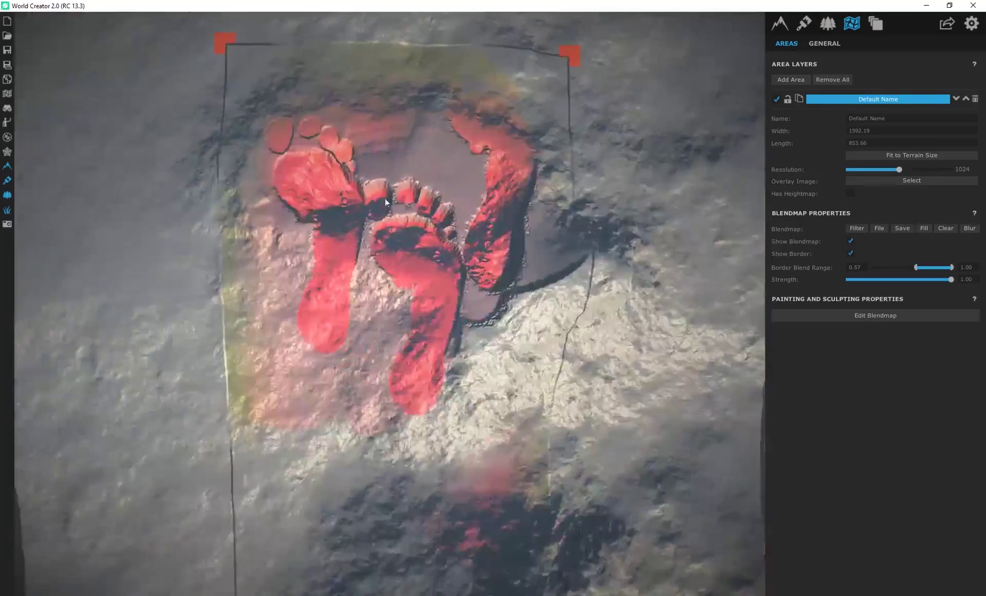
pyautogui.moveTo(343, 113); pyautogui.dragTo(459, 231, button='right')
pyautogui.moveTo(384, 340); pyautogui.dragTo(336, 287, button='right')
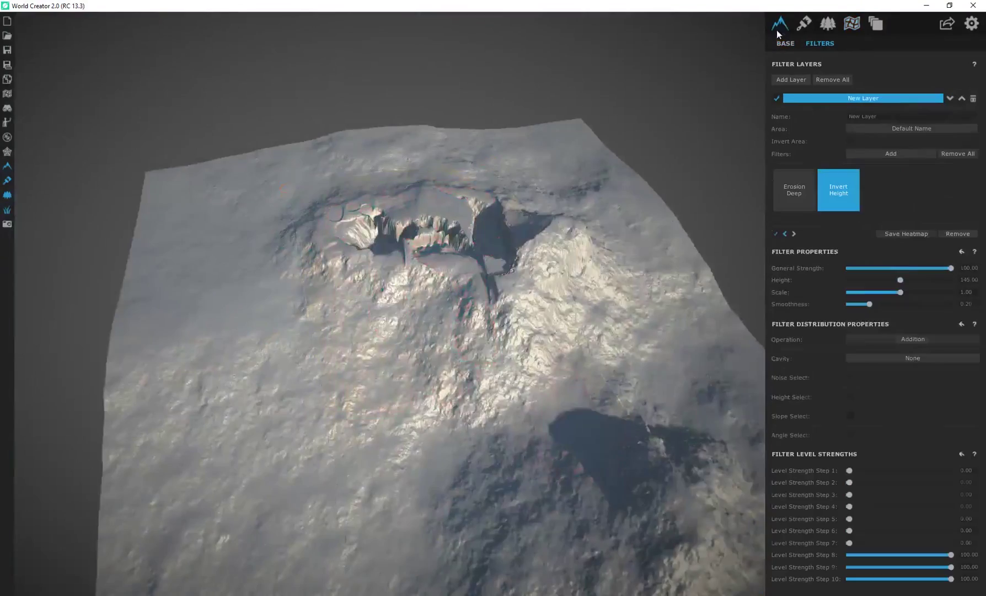
pyautogui.moveTo(441, 216); pyautogui.dragTo(318, 307, button='right')
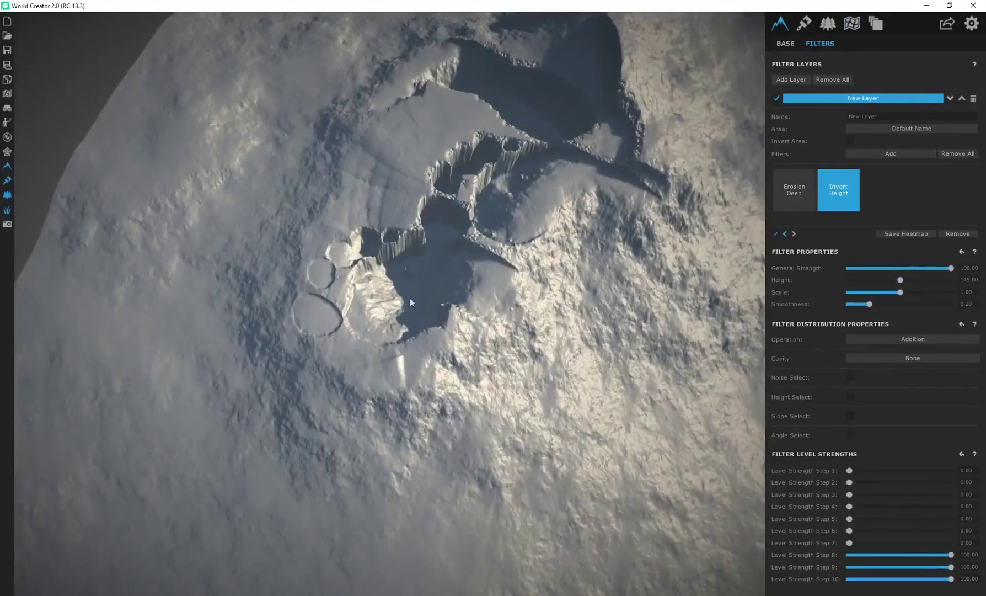
pyautogui.moveTo(410, 299); pyautogui.dragTo(476, 295, button='right')
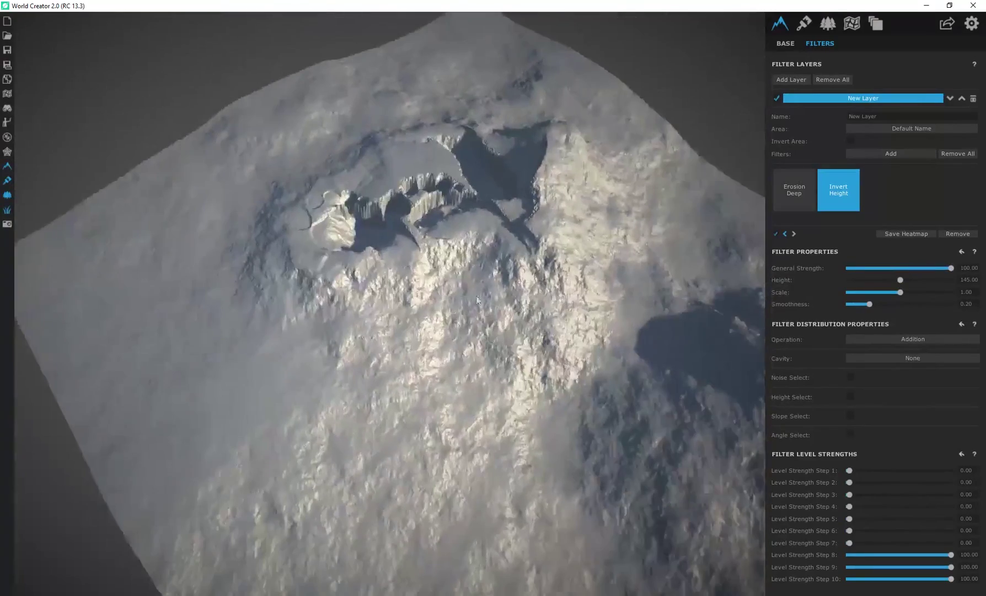
# Step: Select the area layer again, reopen its blendmap for editing and look through the available brush shapes
pyautogui.click(852, 23)
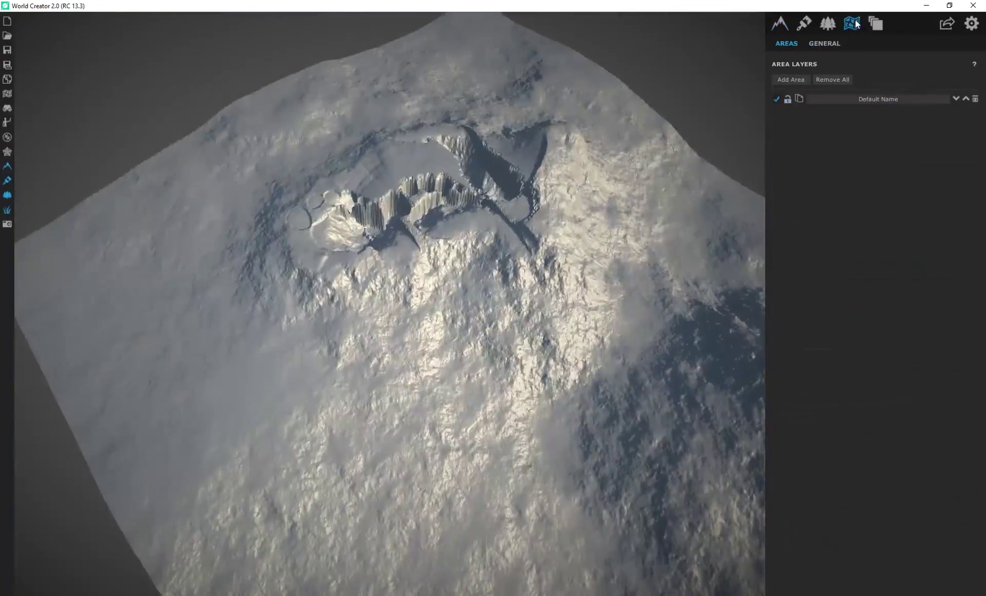
pyautogui.click(870, 99)
pyautogui.click(857, 317)
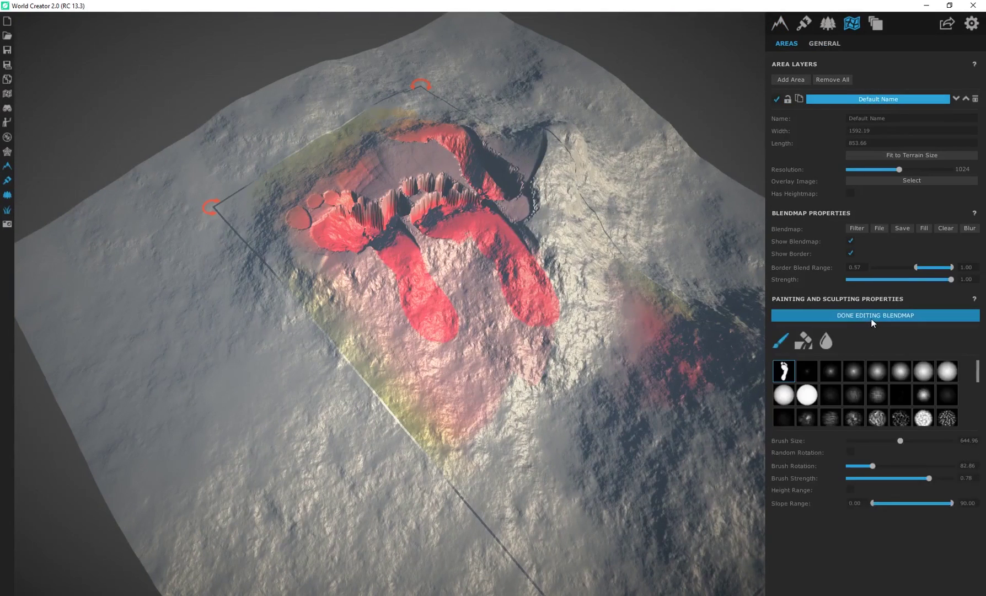
pyautogui.scroll(-3, 885, 396)
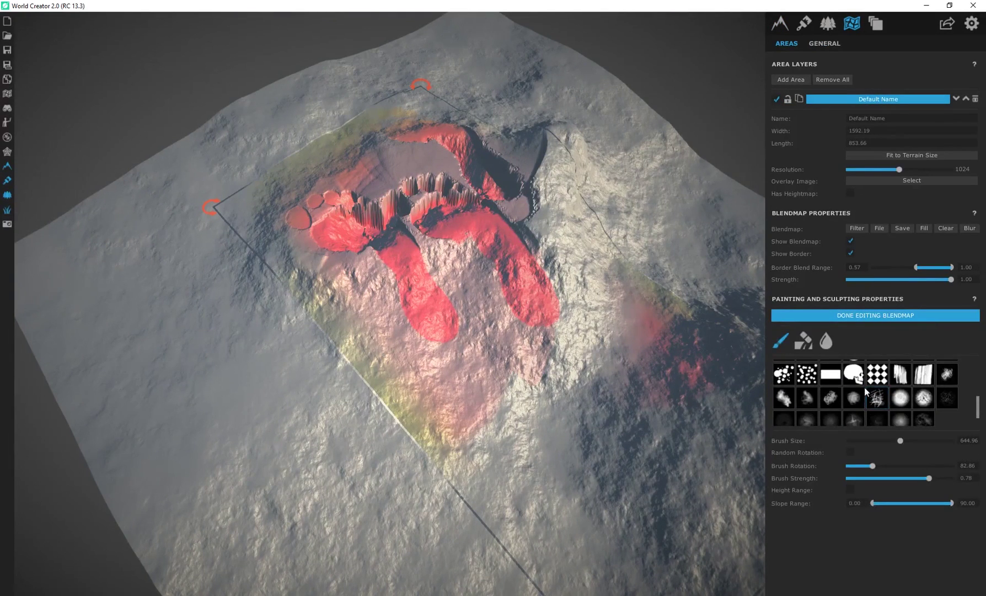
pyautogui.moveTo(485, 318); pyautogui.dragTo(403, 345, button='middle')
pyautogui.moveTo(551, 391); pyautogui.dragTo(521, 367, button='middle')
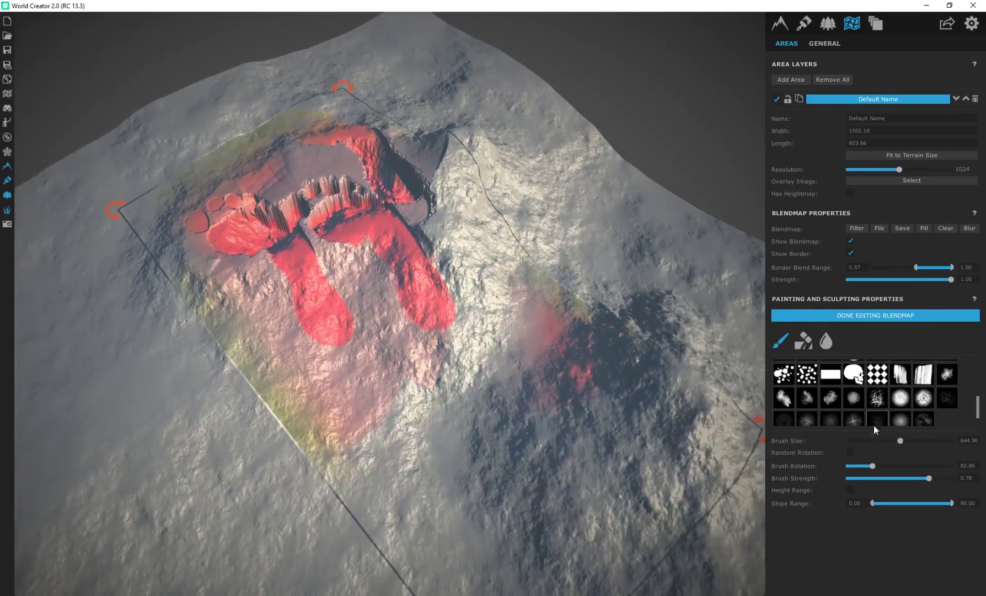
pyautogui.scroll(2, 852, 405)
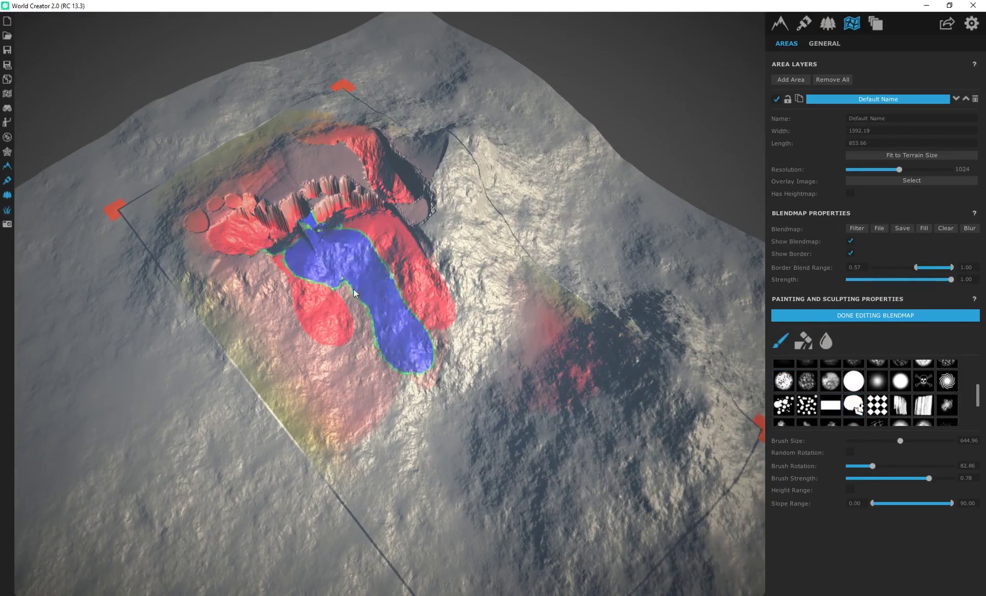
pyautogui.moveTo(460, 336); pyautogui.dragTo(209, 363, button='right')
pyautogui.moveTo(634, 373); pyautogui.dragTo(563, 351, button='middle')
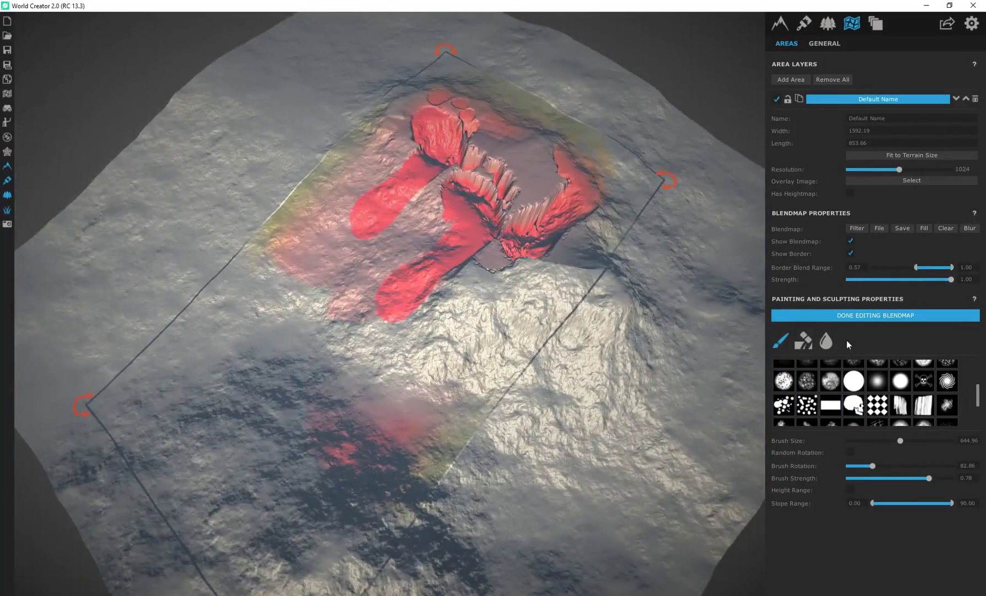
pyautogui.moveTo(269, 342)
pyautogui.mouseDown(button='right')
pyautogui.moveTo(562, 364)
pyautogui.moveTo(253, 204)
pyautogui.moveTo(379, 253)
pyautogui.moveTo(435, 310)
pyautogui.moveTo(342, 309)
pyautogui.moveTo(261, 235)
pyautogui.moveTo(465, 319)
pyautogui.moveTo(366, 246)
pyautogui.mouseUp(button='right')
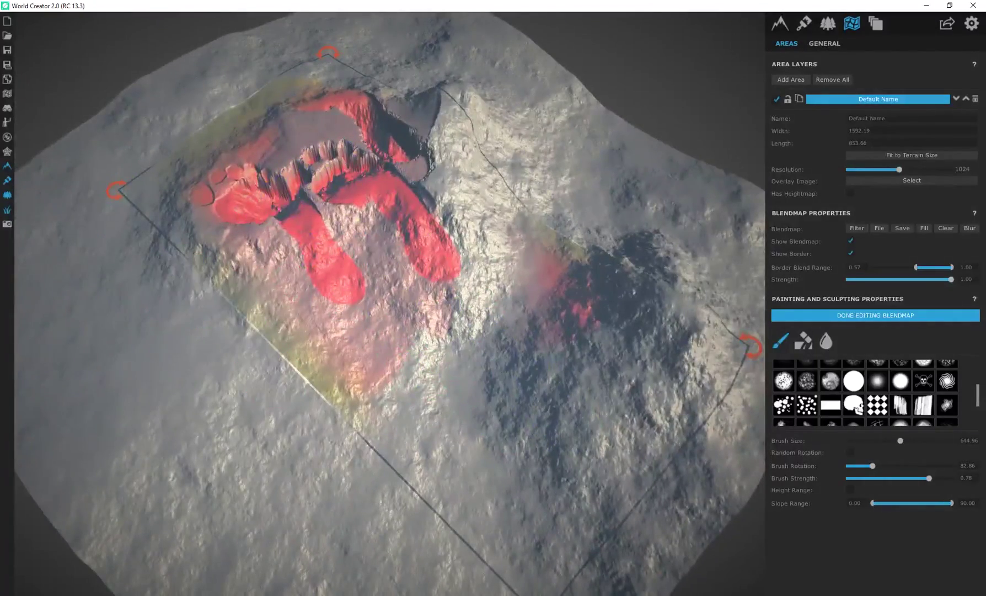